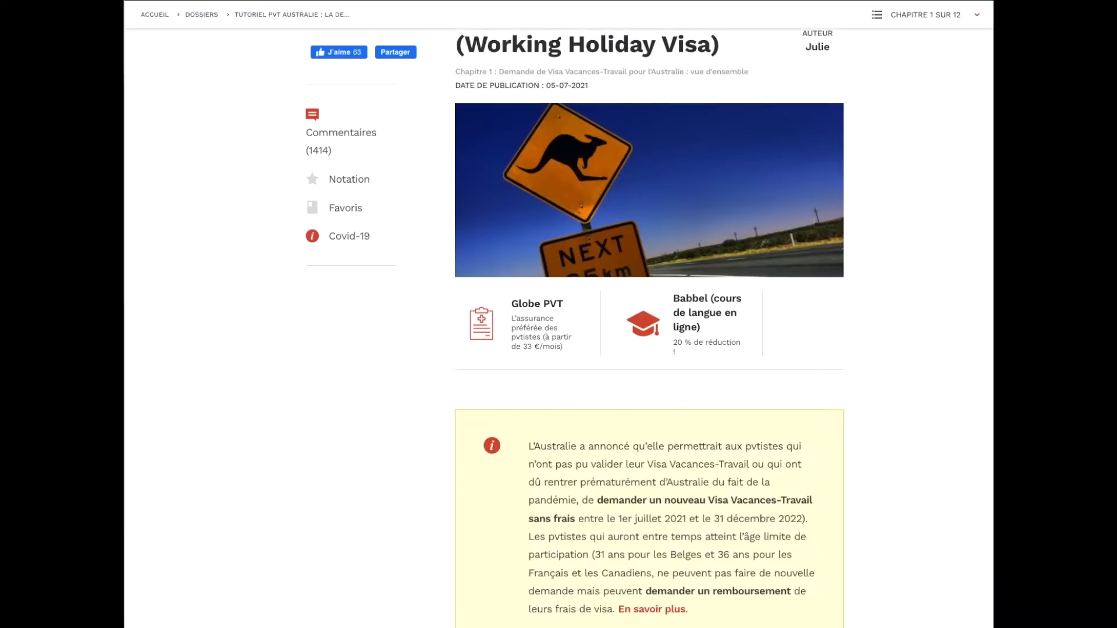
Step: Scroll down through the pvtistes.net Working Holiday Visa tutorial
scroll(649, 326, "down", 3)
scroll(993, 48, "down", 7)
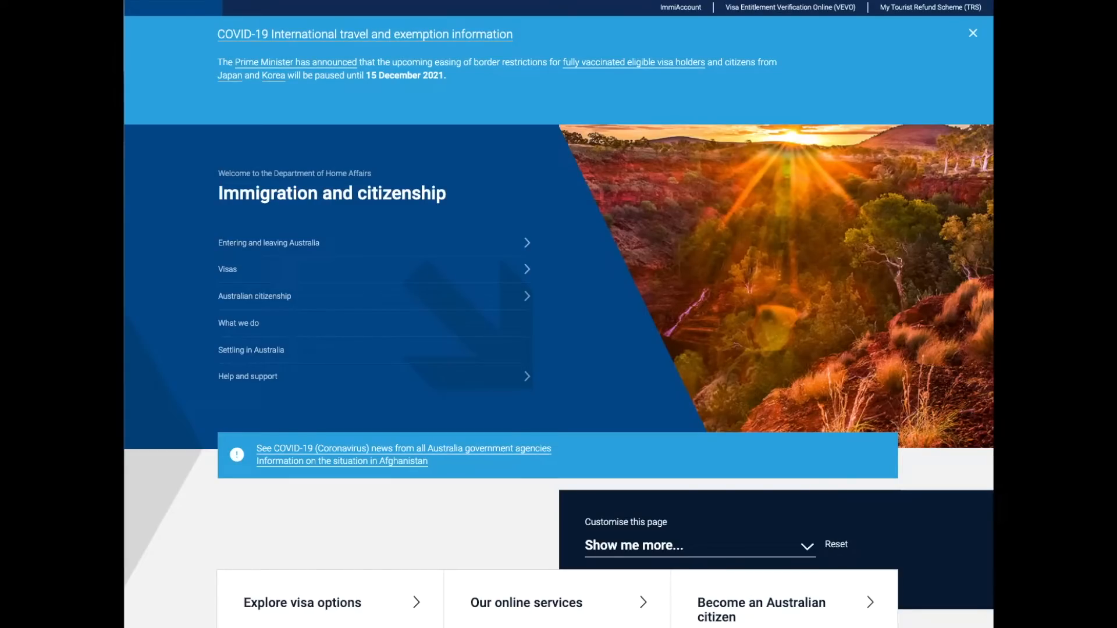
Step: Go to the ImmiAccount login page and choose Create ImmiAccount
left_click(681, 8)
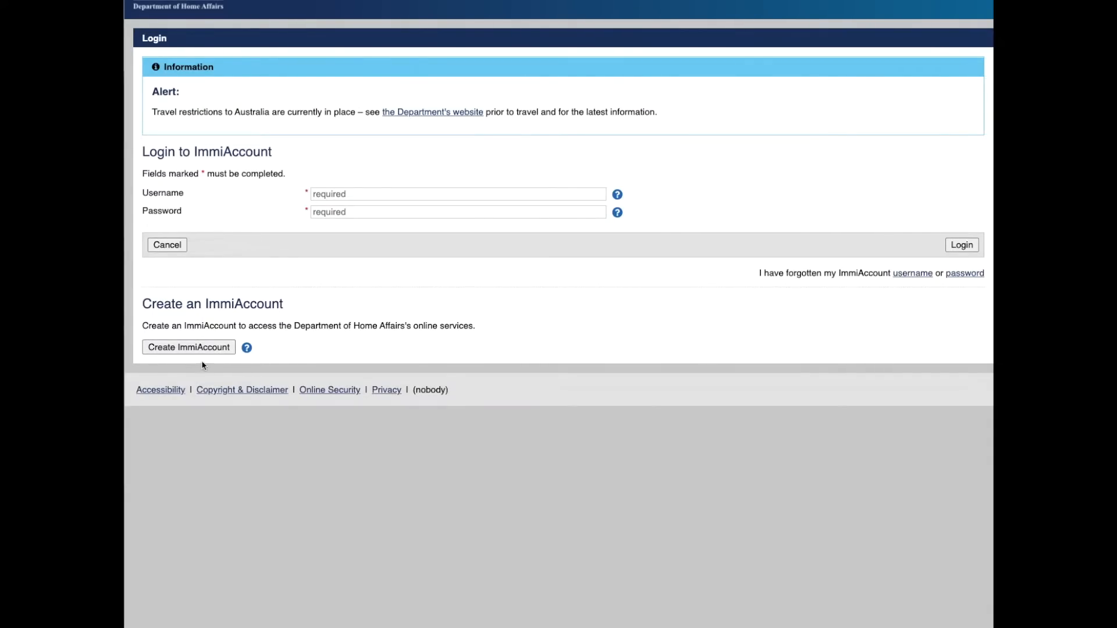
left_click(210, 347)
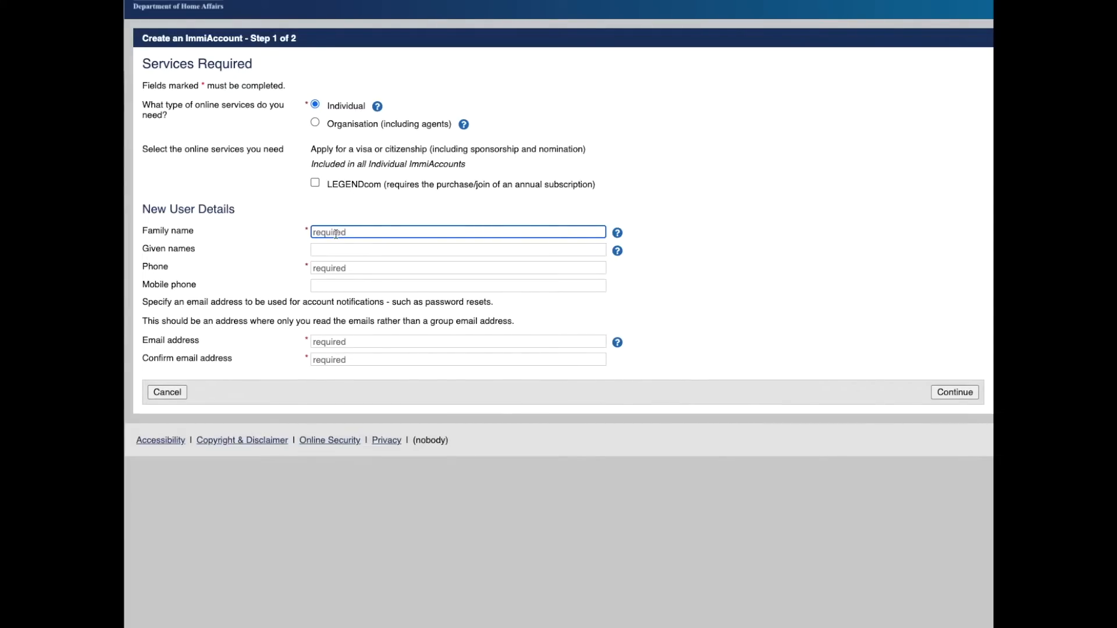
Step: Enter the applicant's family name, given names and phone number
type("Pvtistes")
left_click(340, 249)
type("Julie")
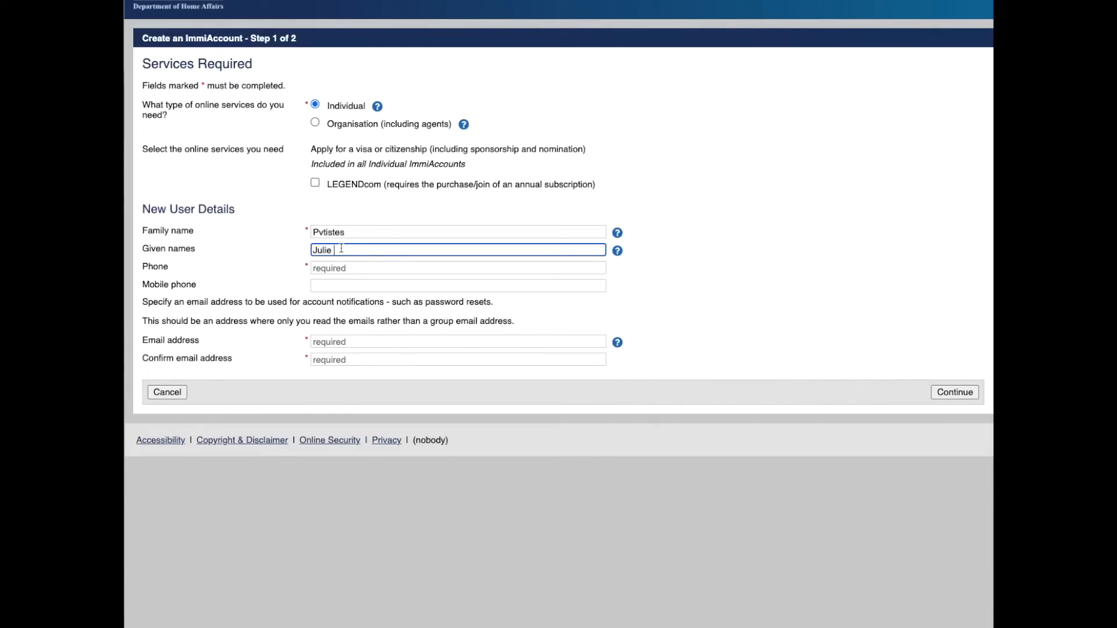
left_click(323, 267)
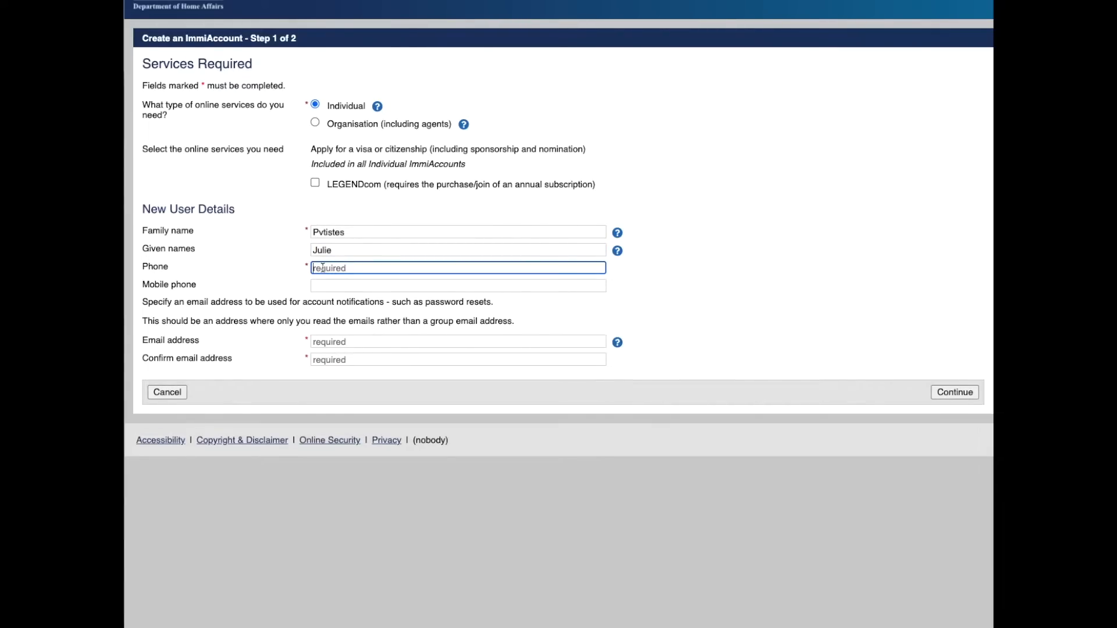
type("+33123456789")
Step: Enter and confirm the applicant's e-mail address, then continue to Step 2
left_click(355, 341)
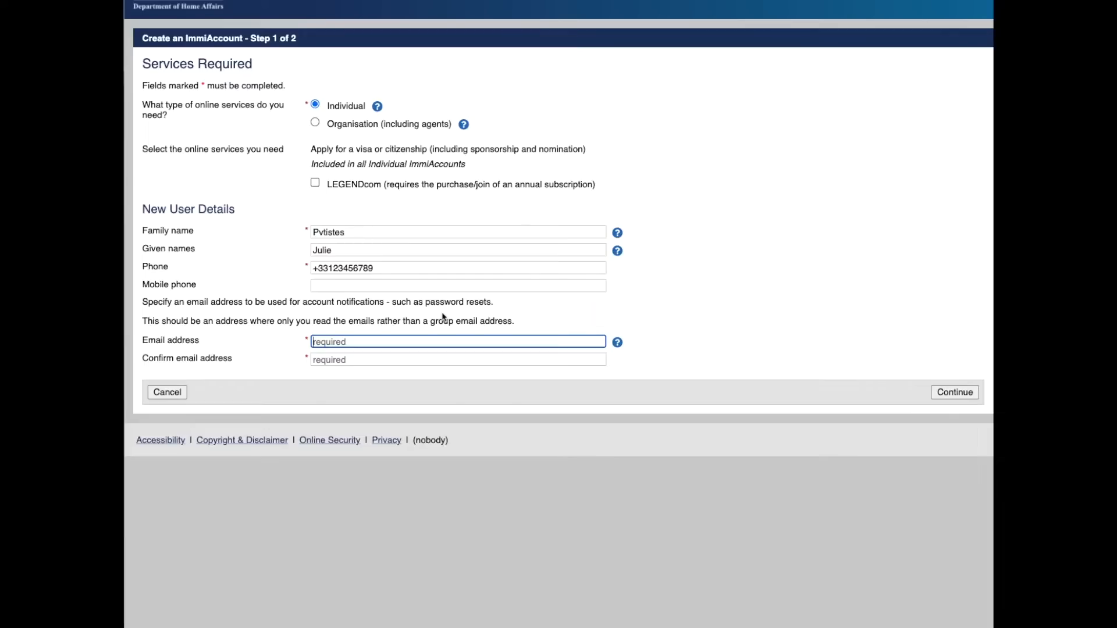
type("email@email.com")
key("Tab")
left_click(341, 361)
type("email@email.com")
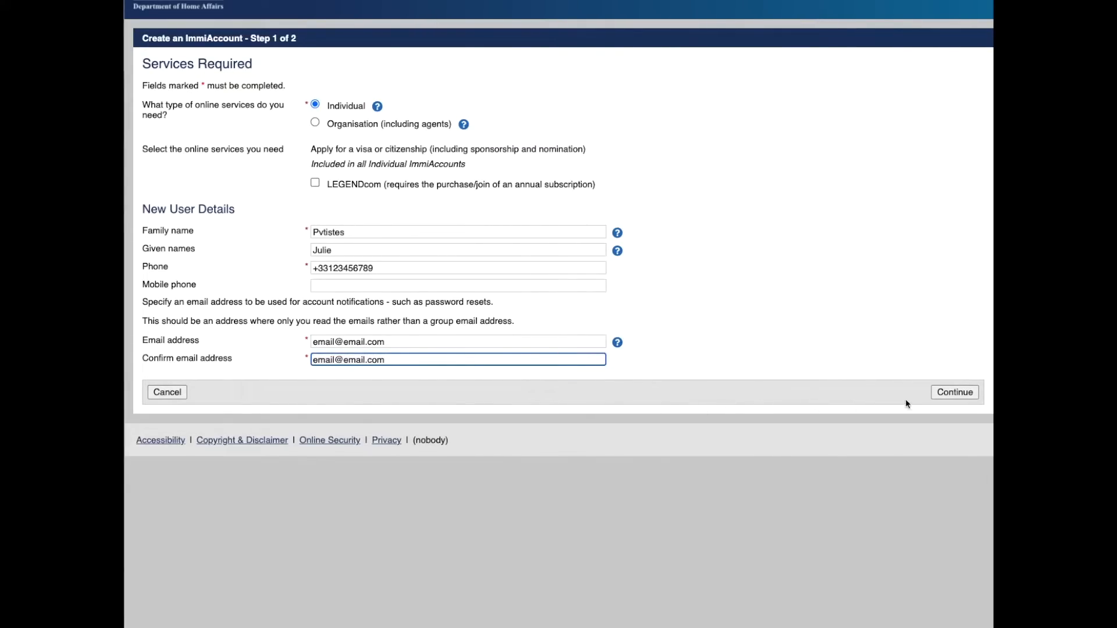
left_click(943, 393)
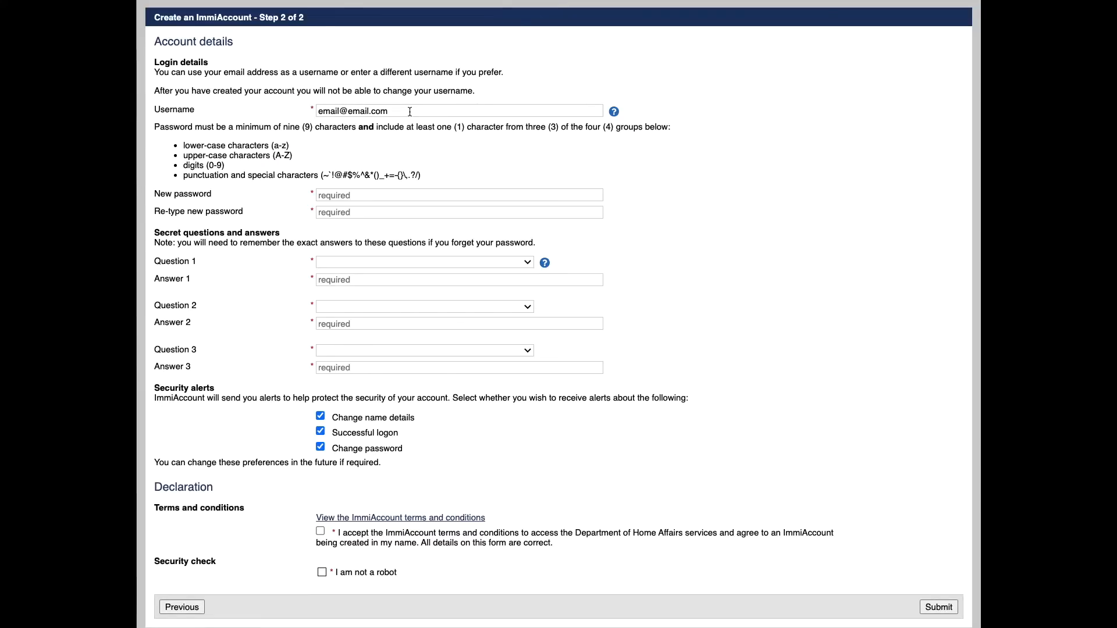
Step: Type a new account password rated OK, ready to re-type it
key("Tab")
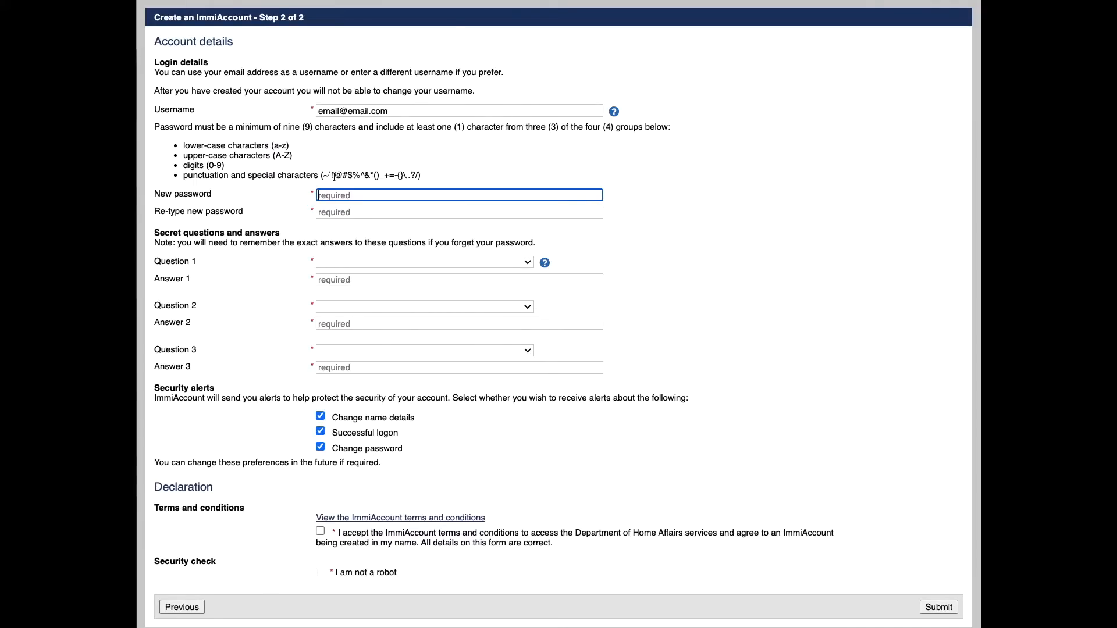
type("•••••••••••")
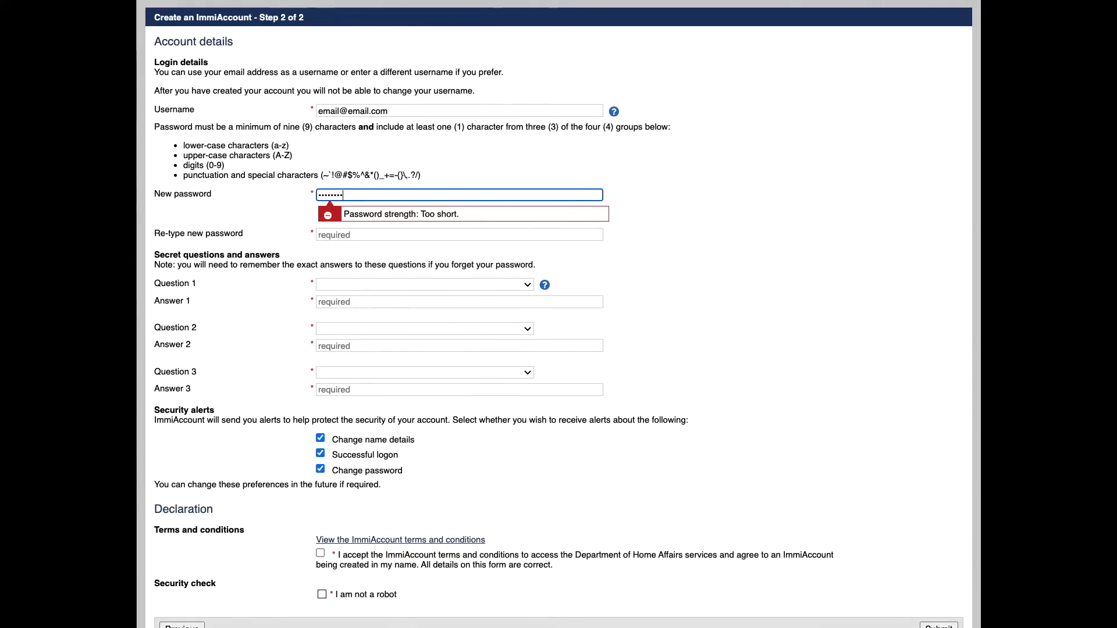
left_click(329, 223)
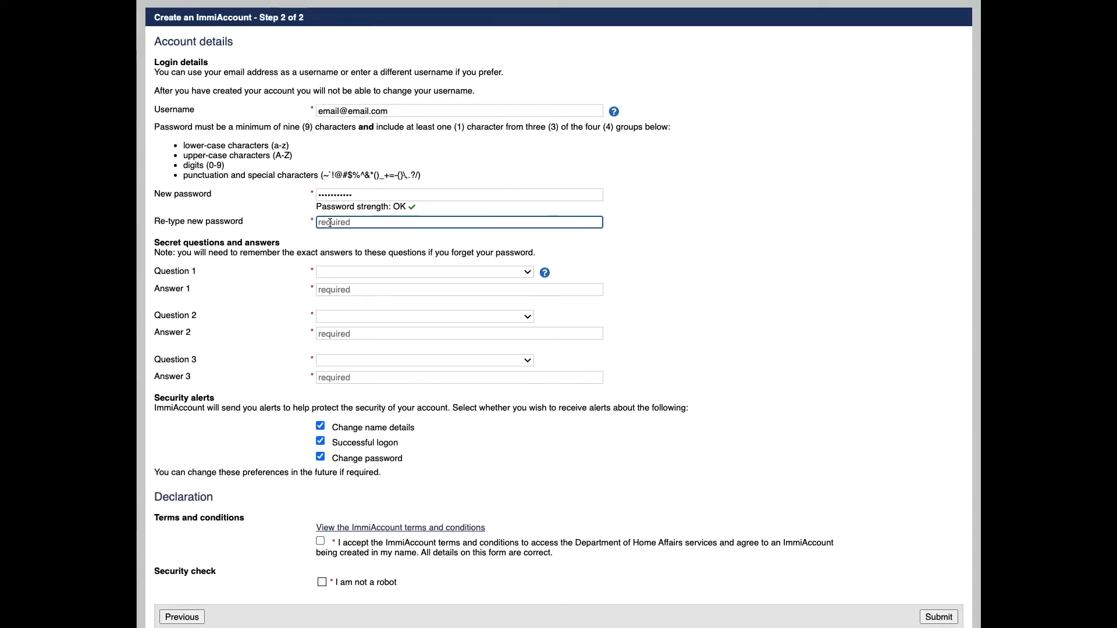
type("•••••••••••")
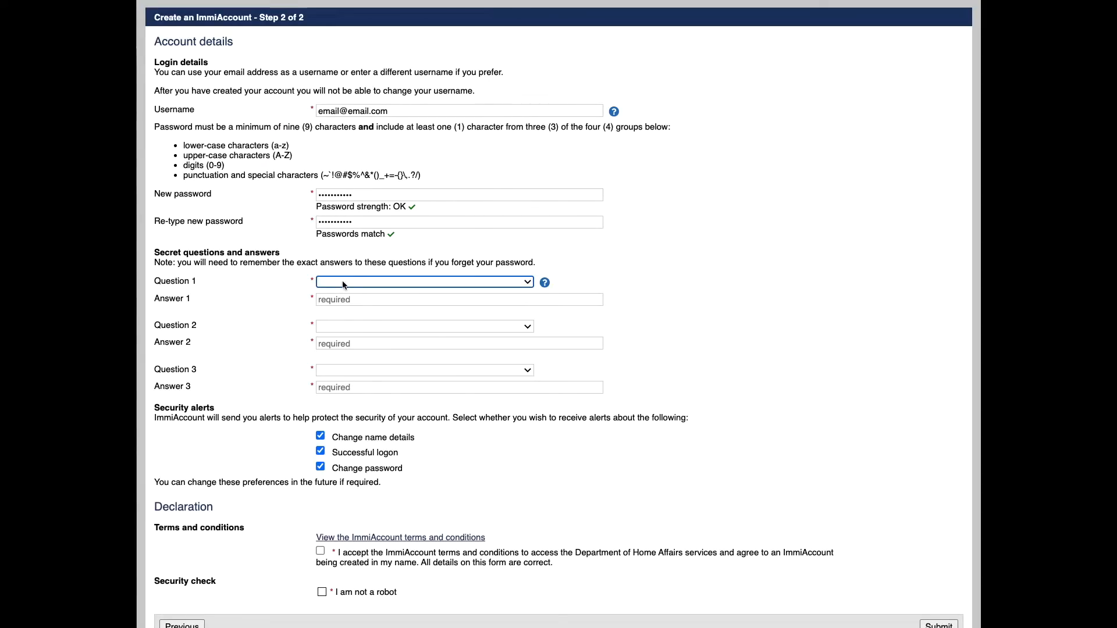
Step: Write the custom Question 1 'Quel est le meilleur site sur le PVT ?' and answer it
left_click(527, 283)
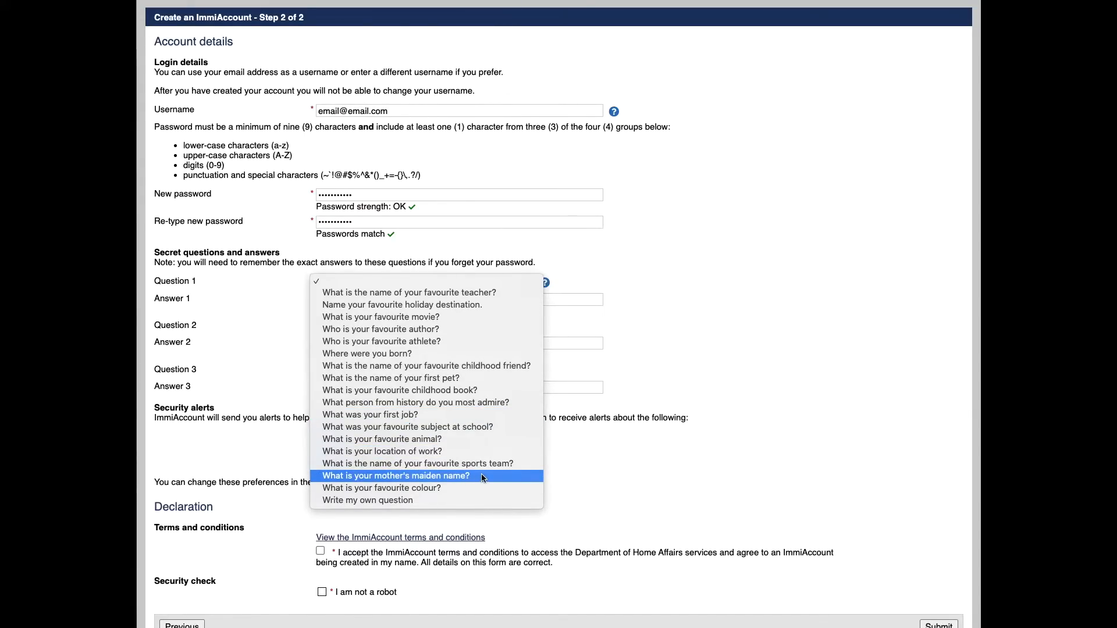
left_click(463, 501)
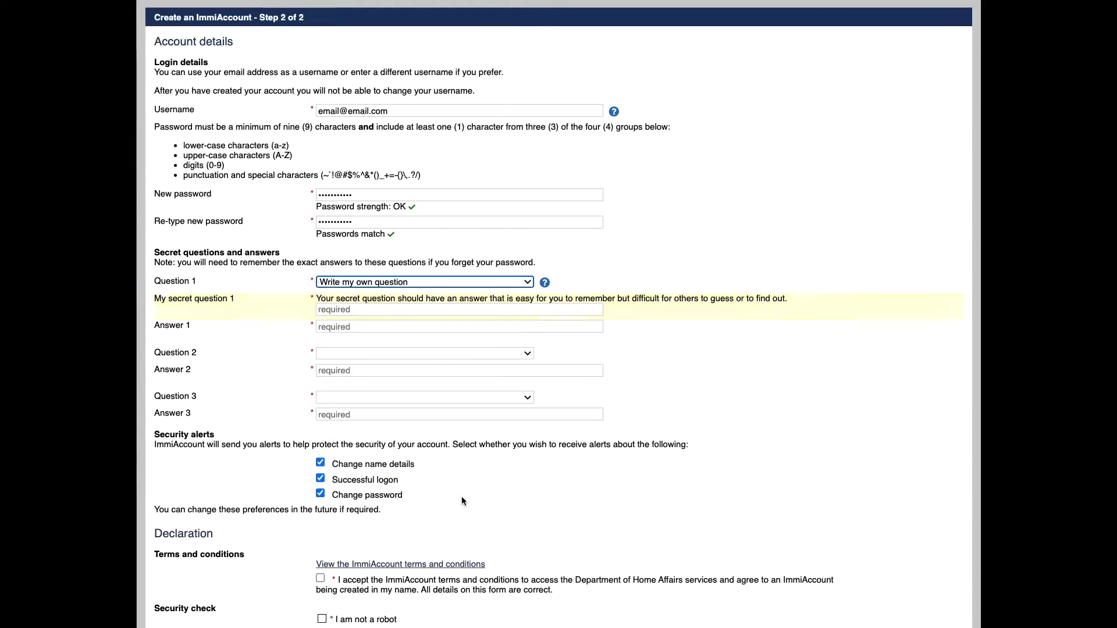
left_click(360, 312)
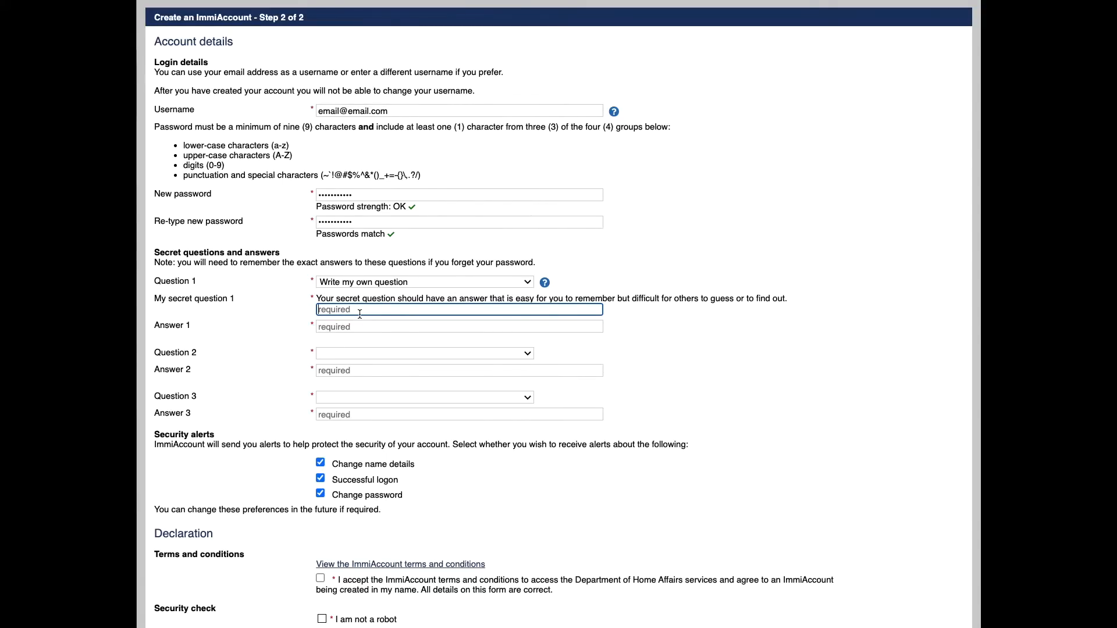
type("Quel est le meilleur site s")
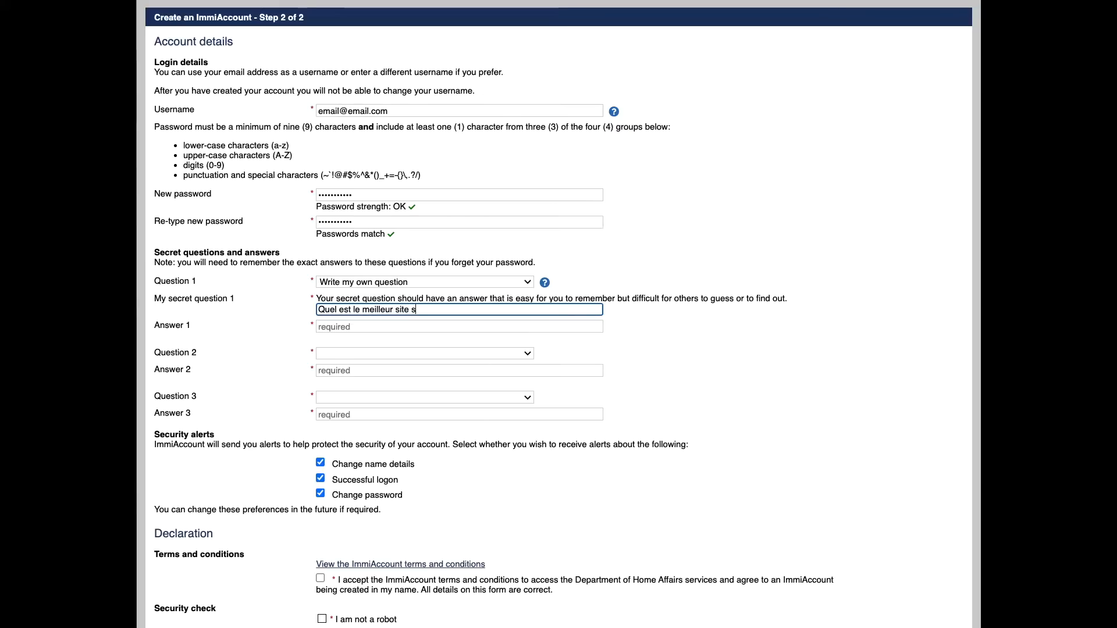
type("ur le PVT ?")
left_click(335, 330)
type("pvtistes.net")
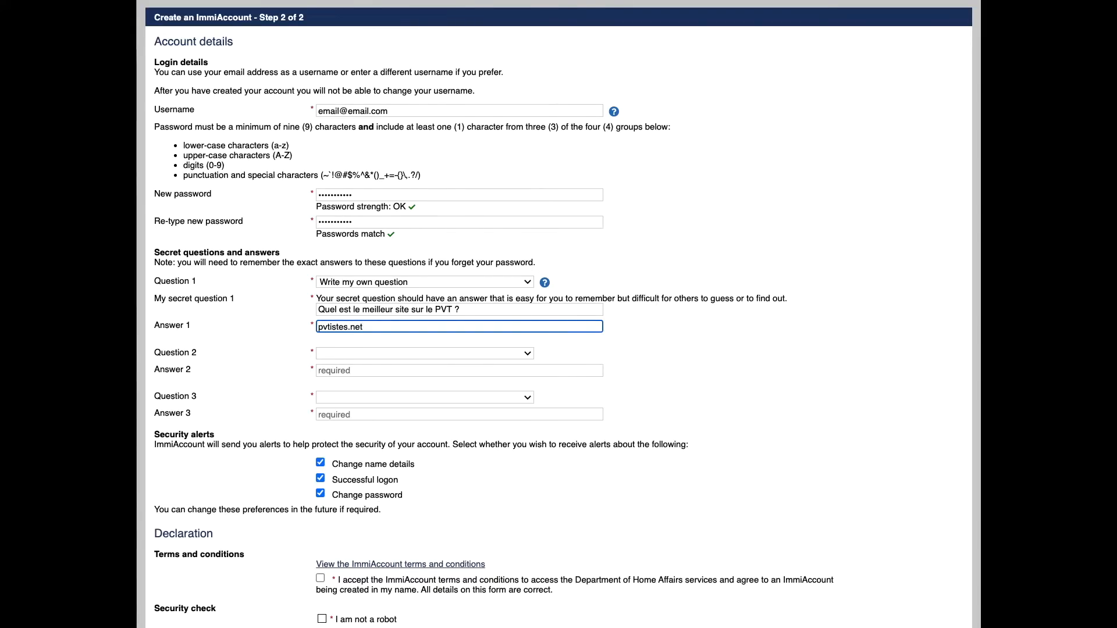
Step: Pick the favourite teacher and birthplace questions for Questions 2 and 3 and answer both
key("Tab")
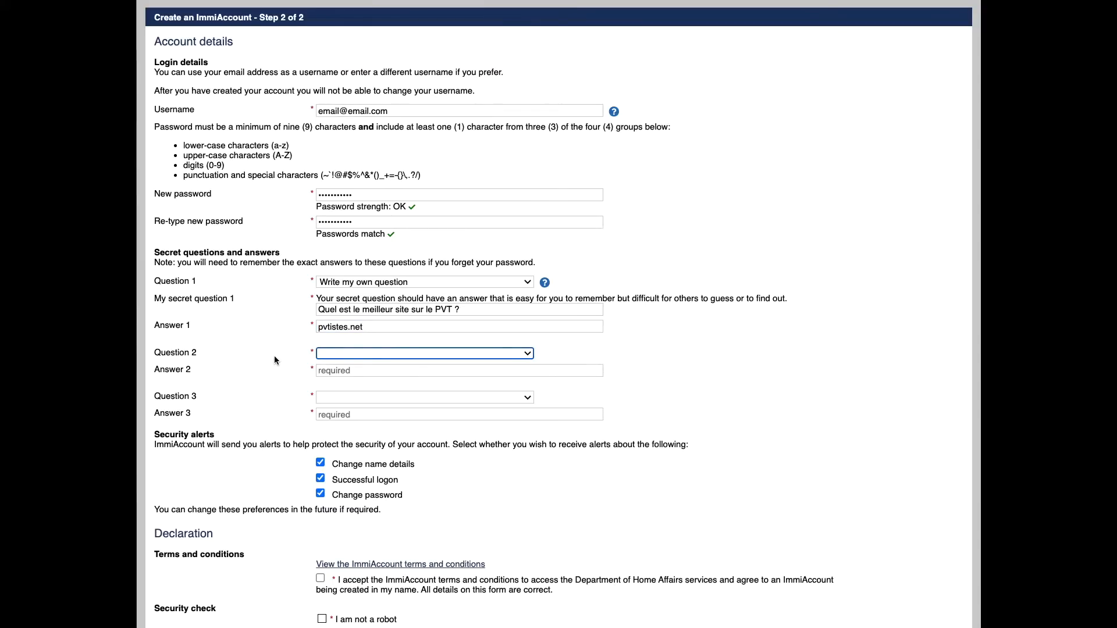
left_click(356, 355)
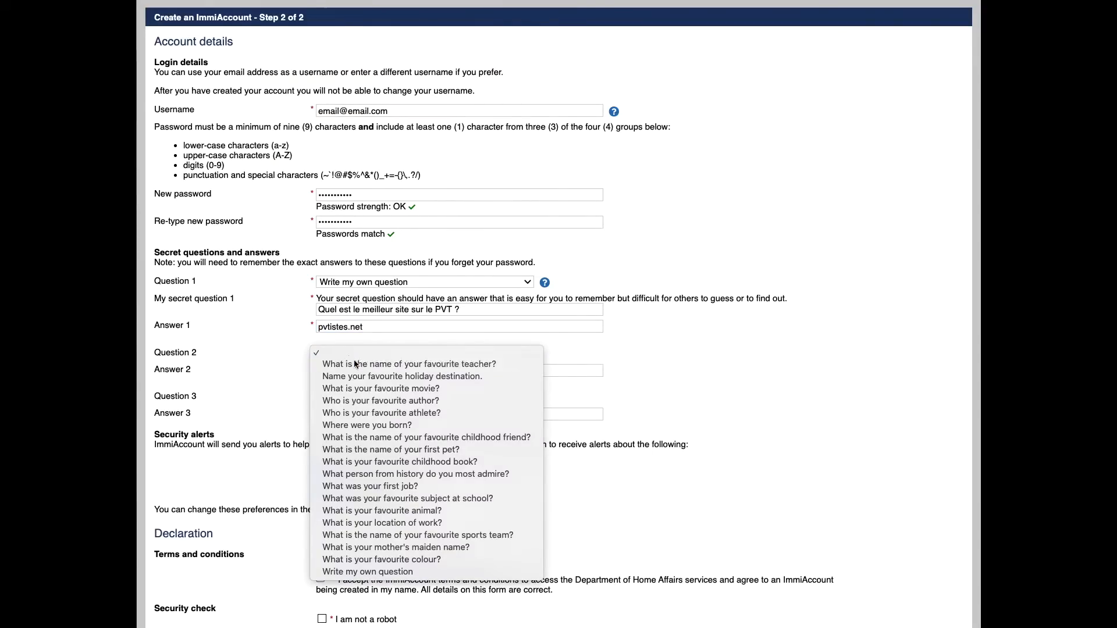
left_click(349, 365)
left_click(350, 368)
type("Chantal")
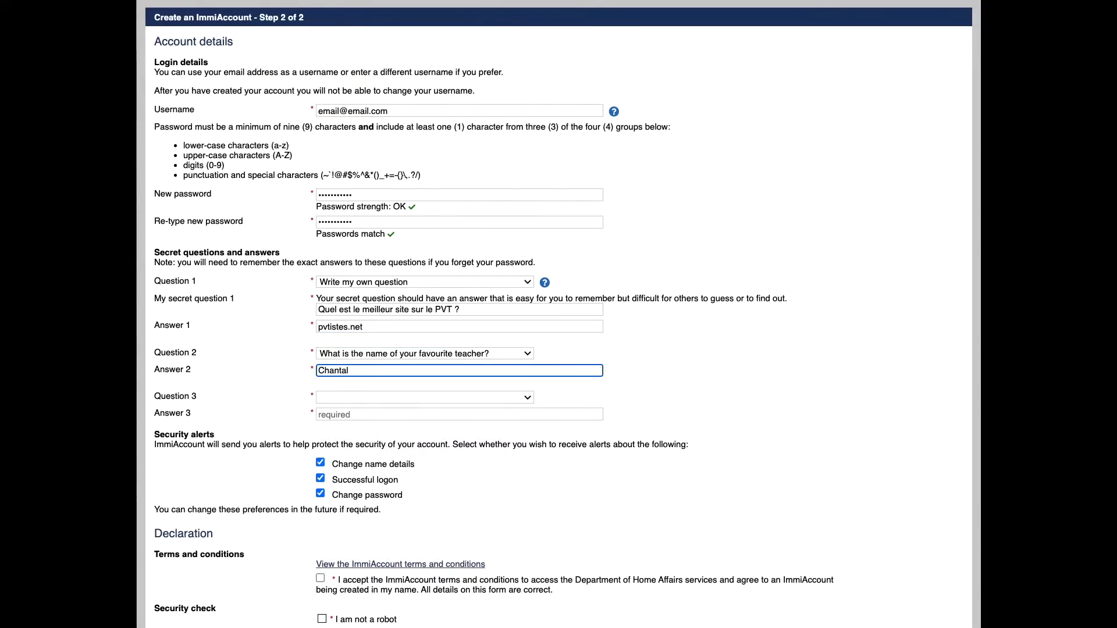
left_click(362, 397)
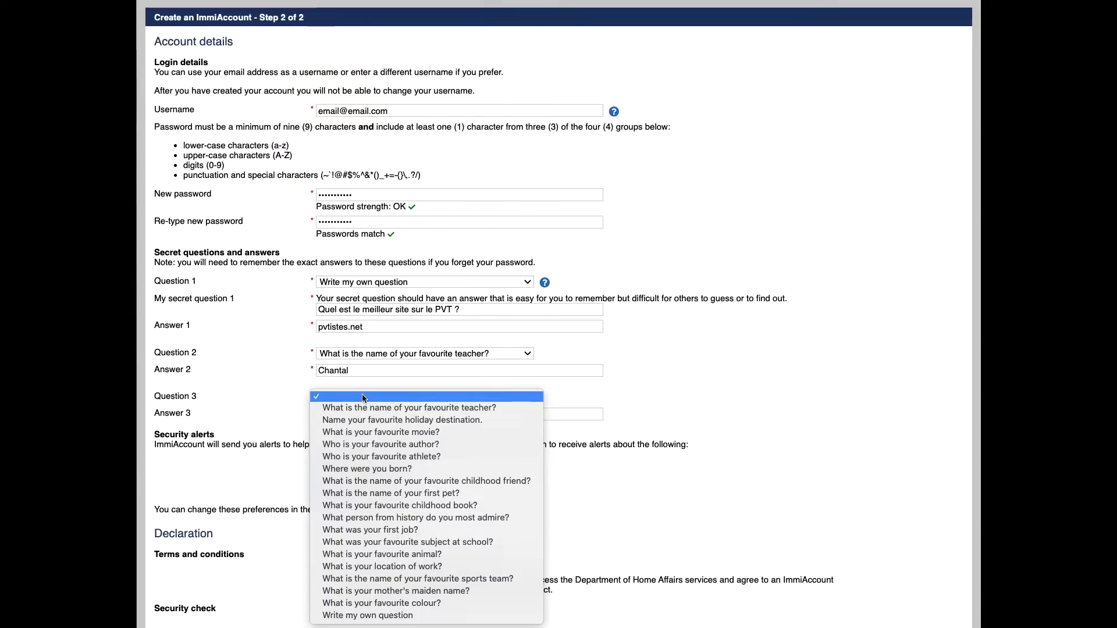
left_click(403, 470)
left_click(373, 418)
type("Paris")
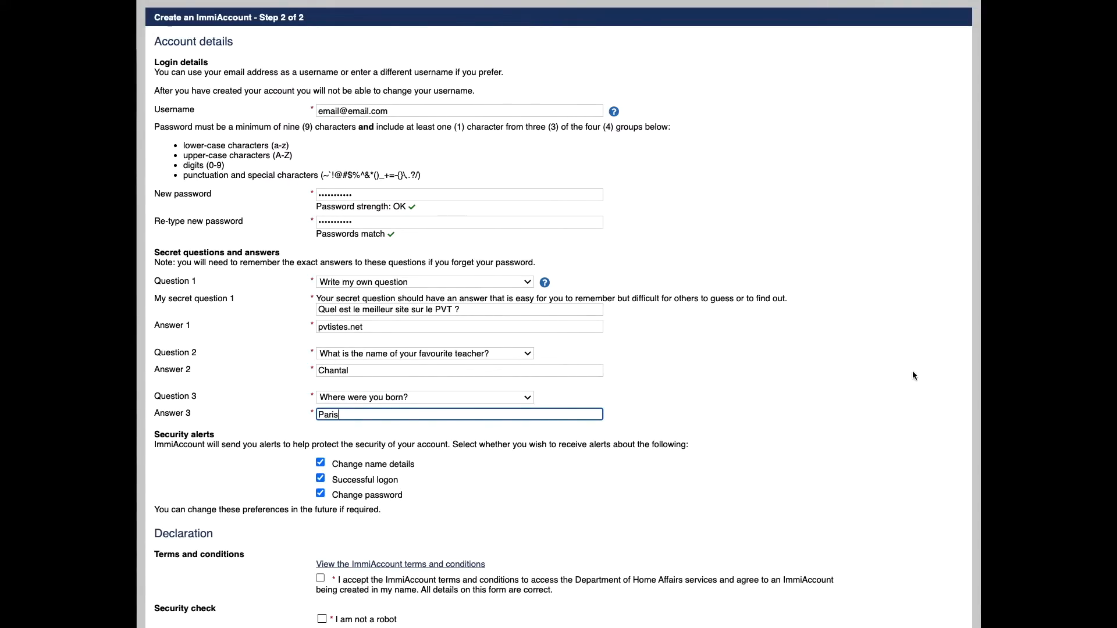
scroll(967, 324, "down", 1)
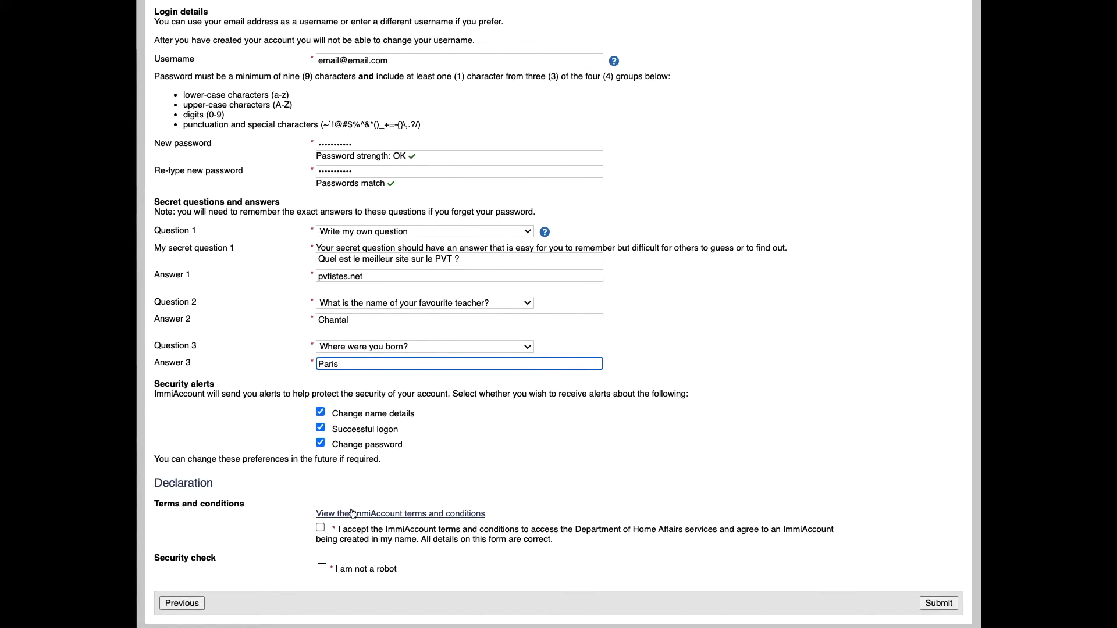
Step: Accept the ImmiAccount terms and conditions and submit the registration
left_click(321, 529)
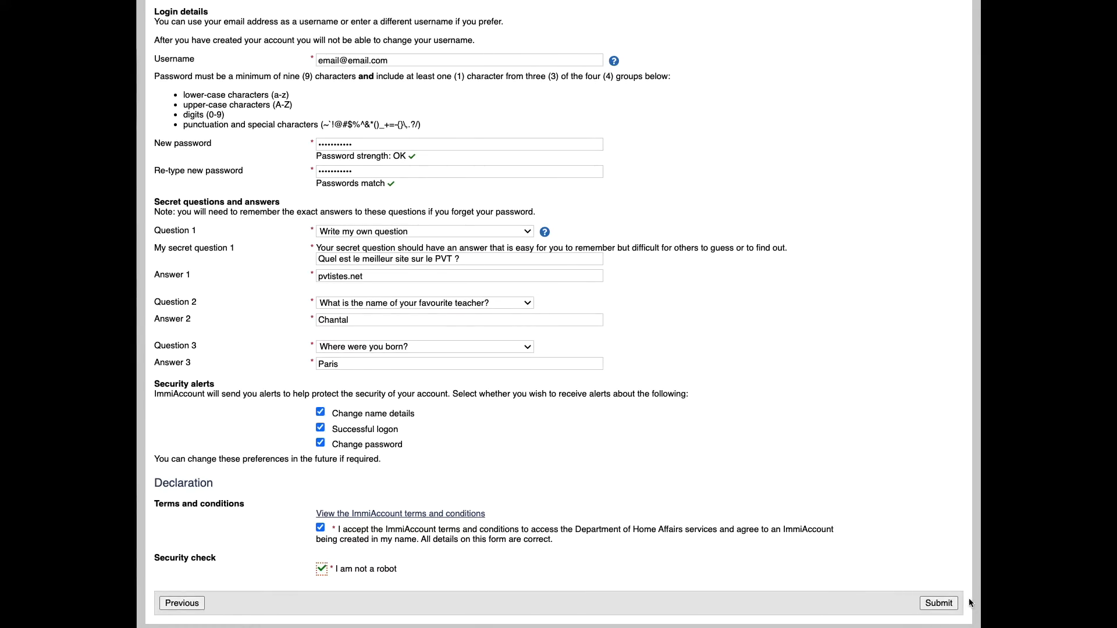
left_click(939, 603)
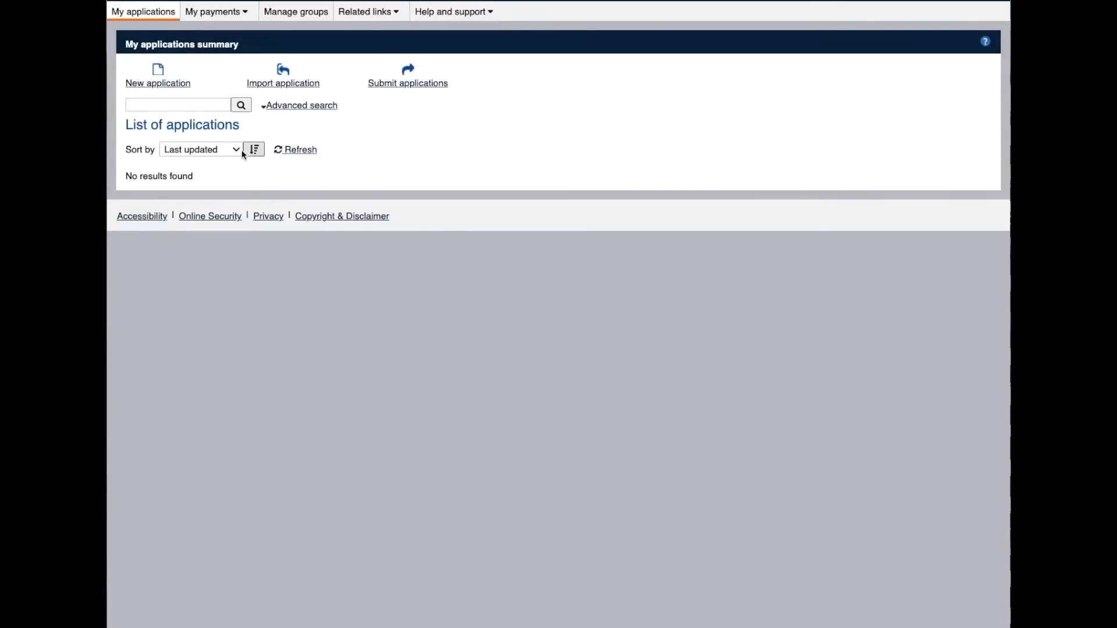
Step: Begin a new application and expand the Working Holiday Maker category to choose subclass 417
left_click(158, 83)
left_click(162, 85)
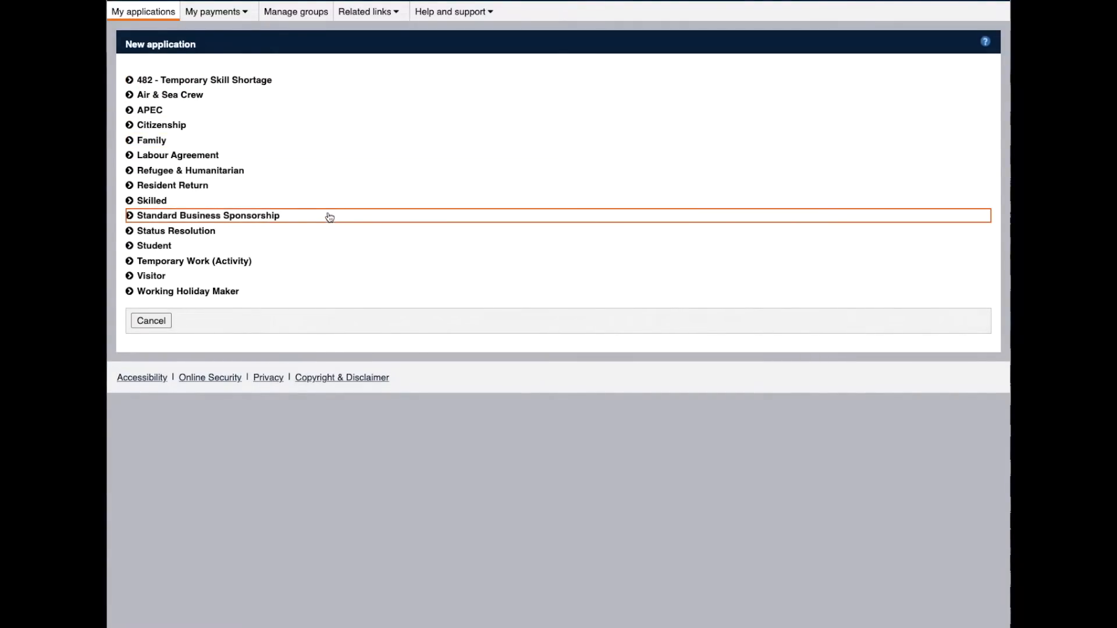
left_click(229, 295)
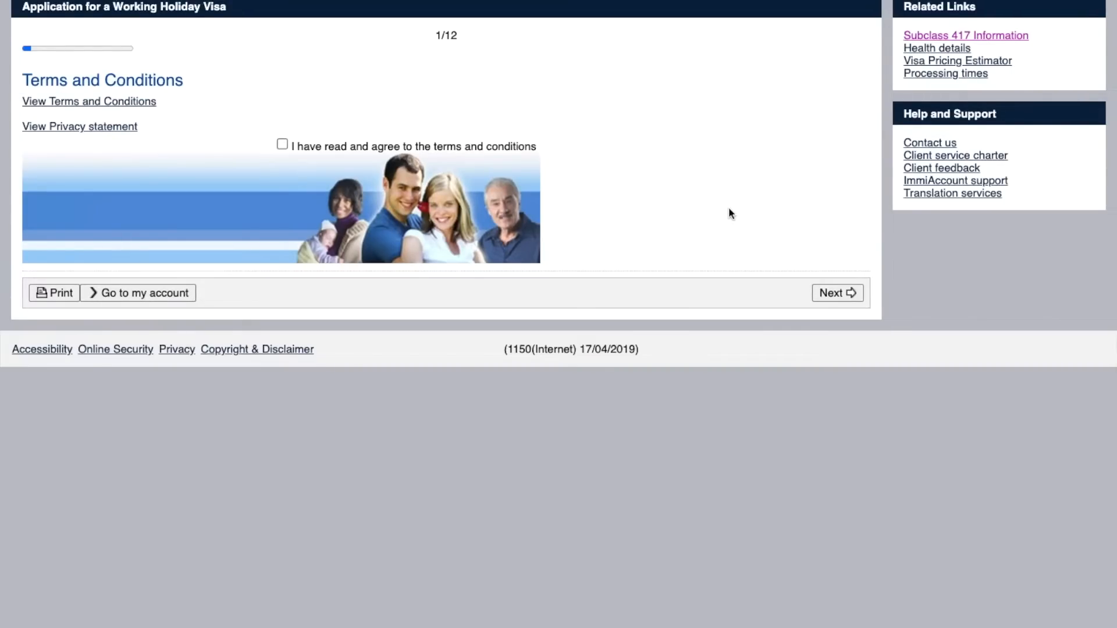
Step: Return to the applications list and reopen the incomplete working holiday application for editing
left_click(836, 295)
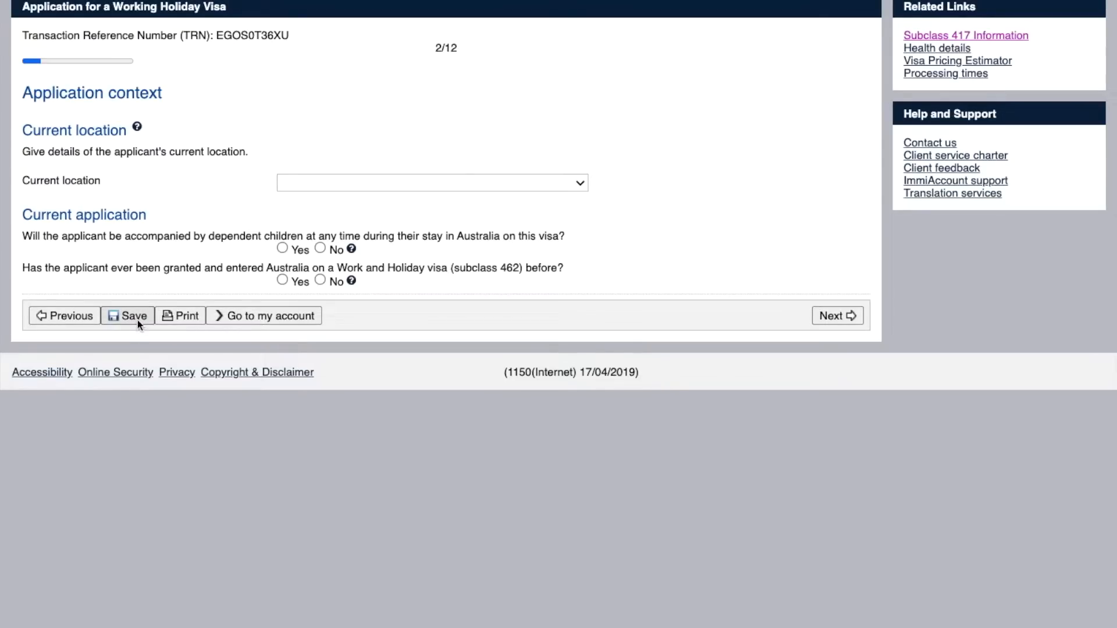
left_click(263, 316)
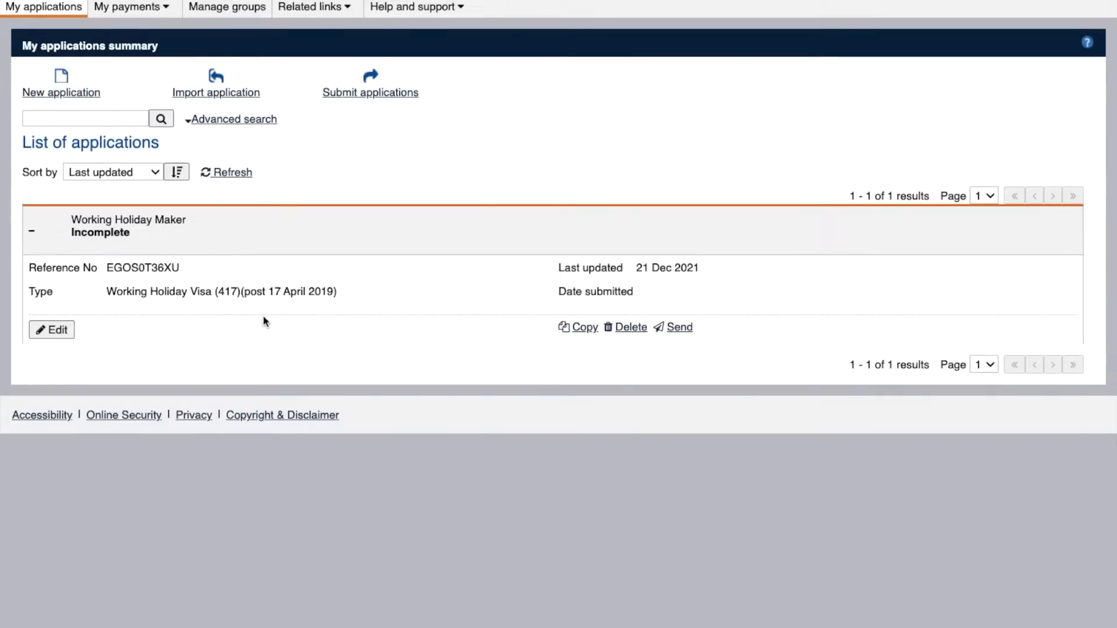
left_click(53, 330)
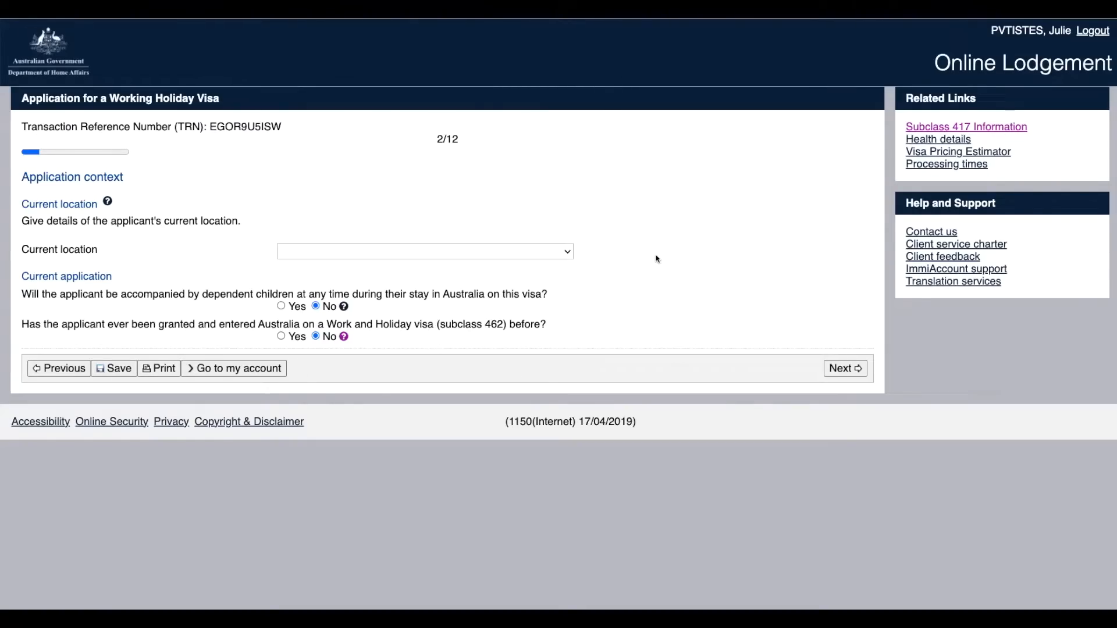
Step: Set current location to FRANCE, legal status to Citizen, and No for dependent children
left_click(539, 251)
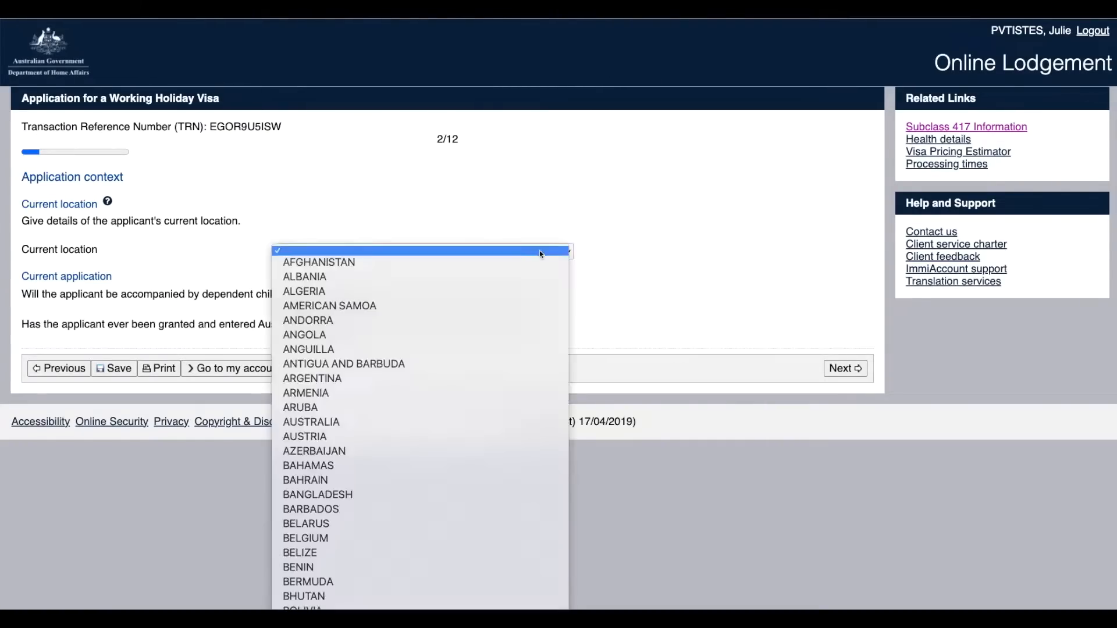
scroll(539, 250, "down", 5)
scroll(365, 428, "down", 10)
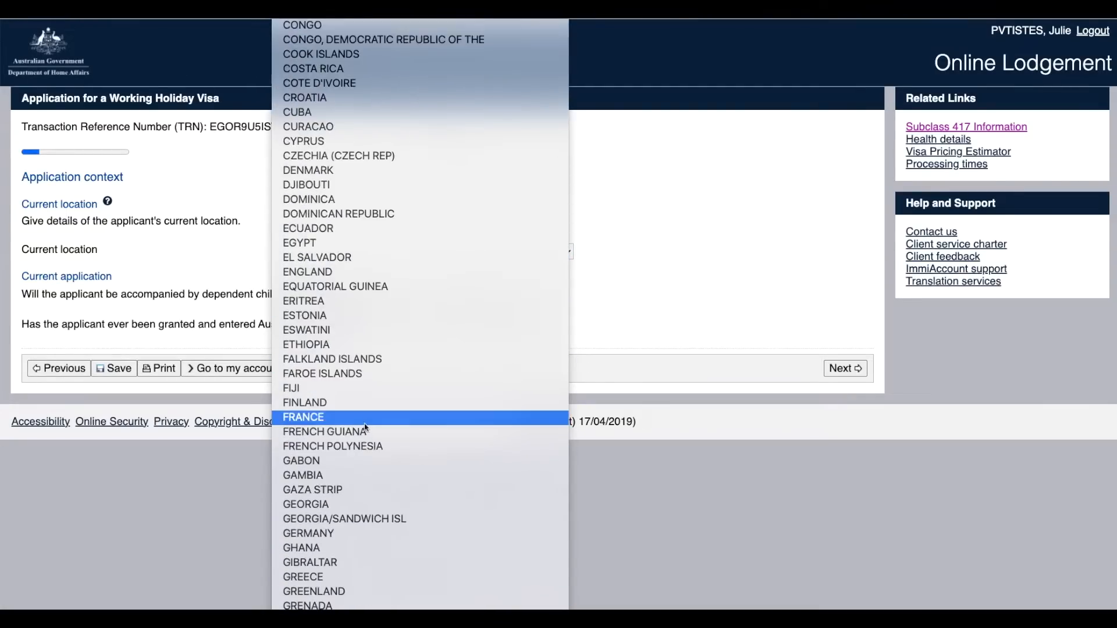
left_click(364, 414)
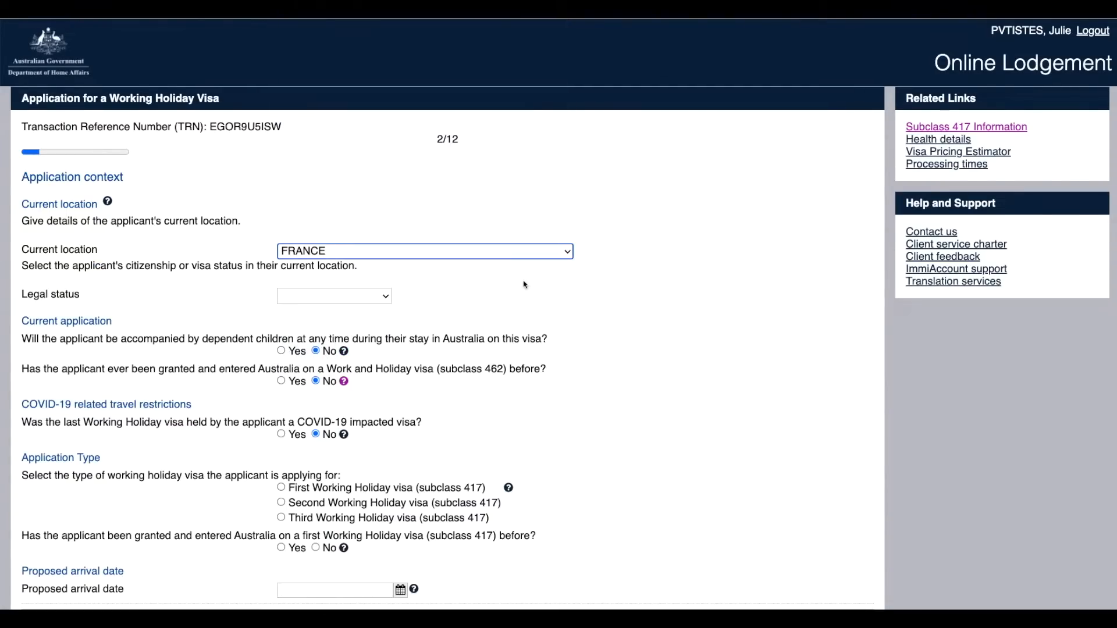
left_click(378, 297)
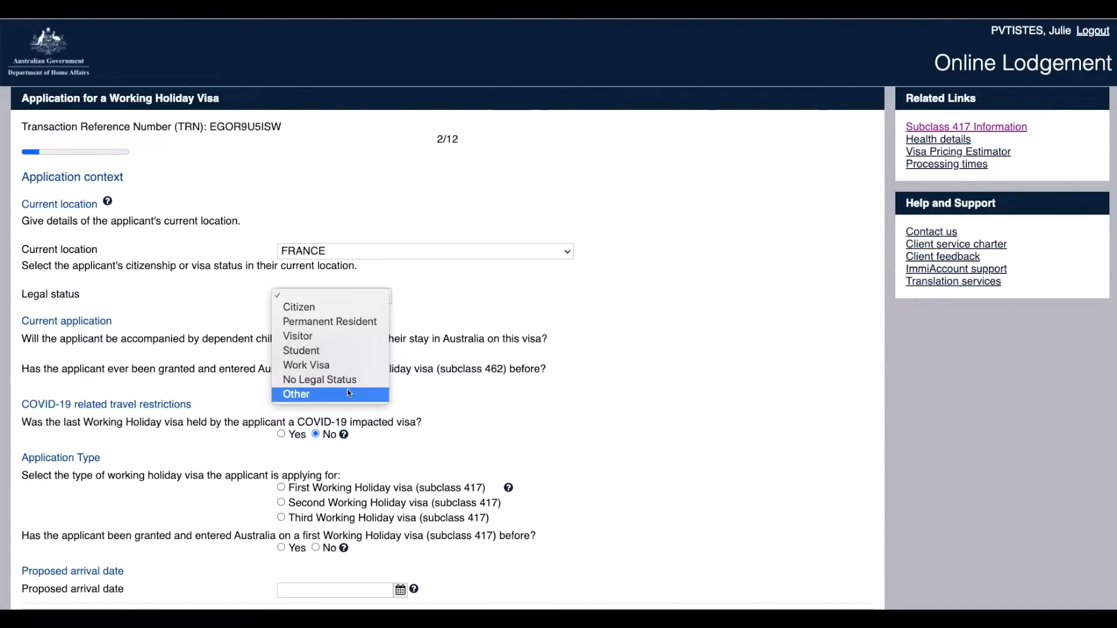
left_click(333, 309)
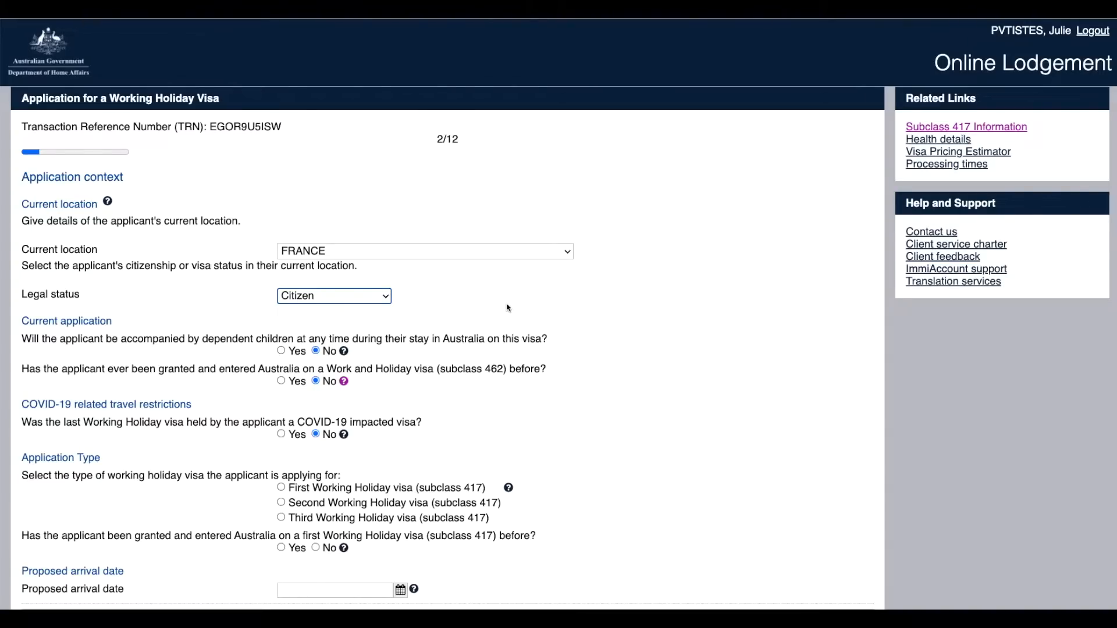
left_click(316, 351)
Step: Answer the COVID-19 question and choose First Working Holiday visa (subclass 417) as reference type
left_click(281, 434)
left_click(439, 479)
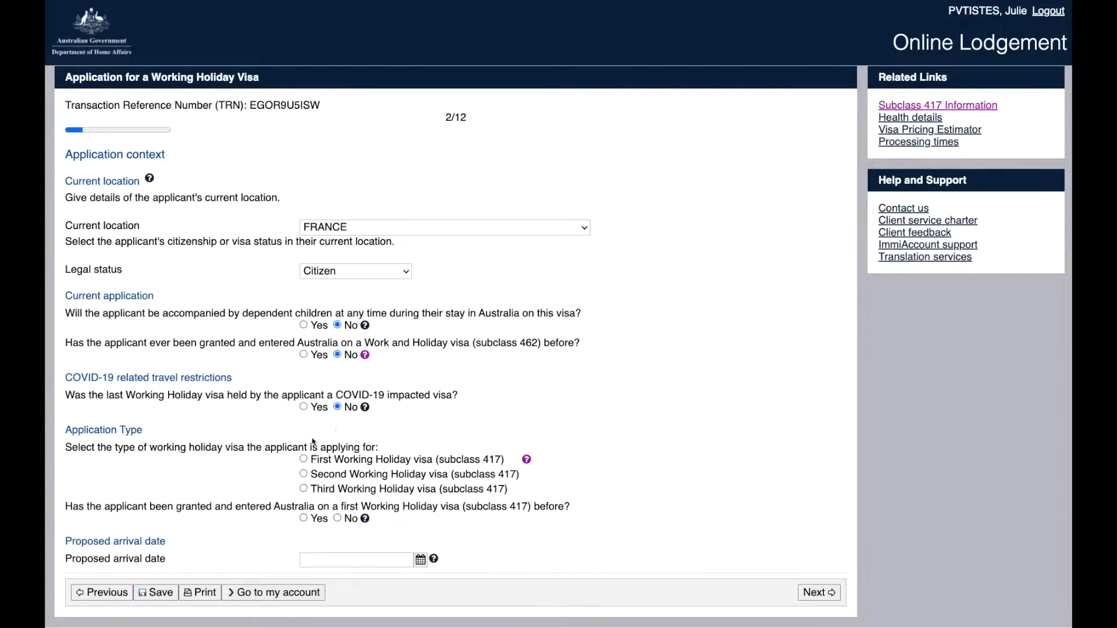
left_click(304, 460)
Step: Answer No to a previous first 417, set arrival date 08 Apr 2022, and go Next
left_click(339, 519)
left_click(350, 560)
left_click(420, 560)
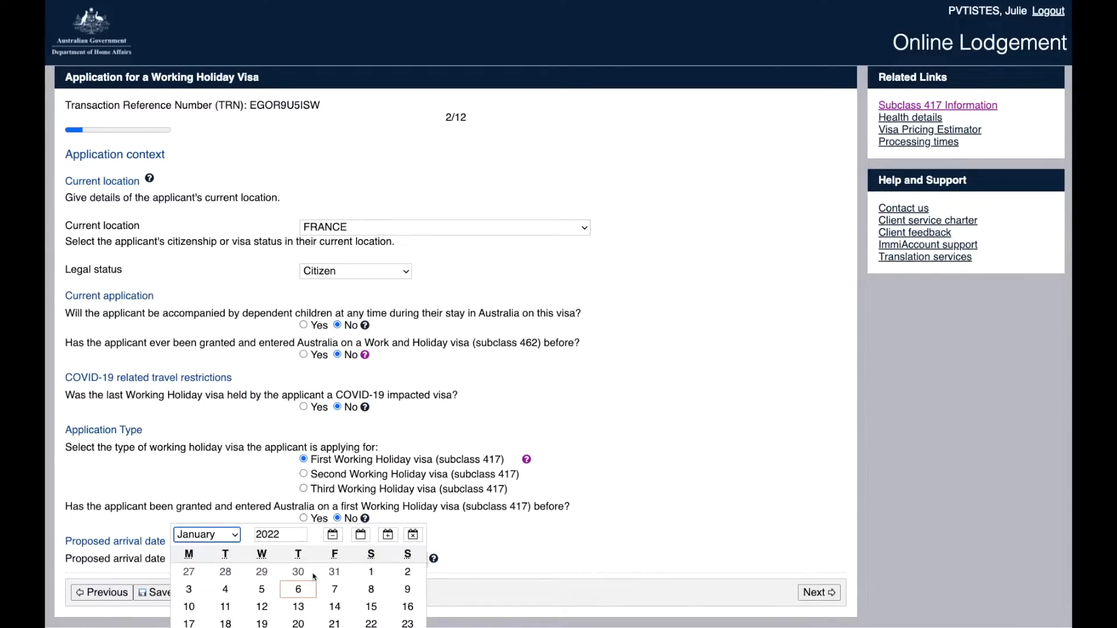
left_click(223, 540)
left_click(213, 579)
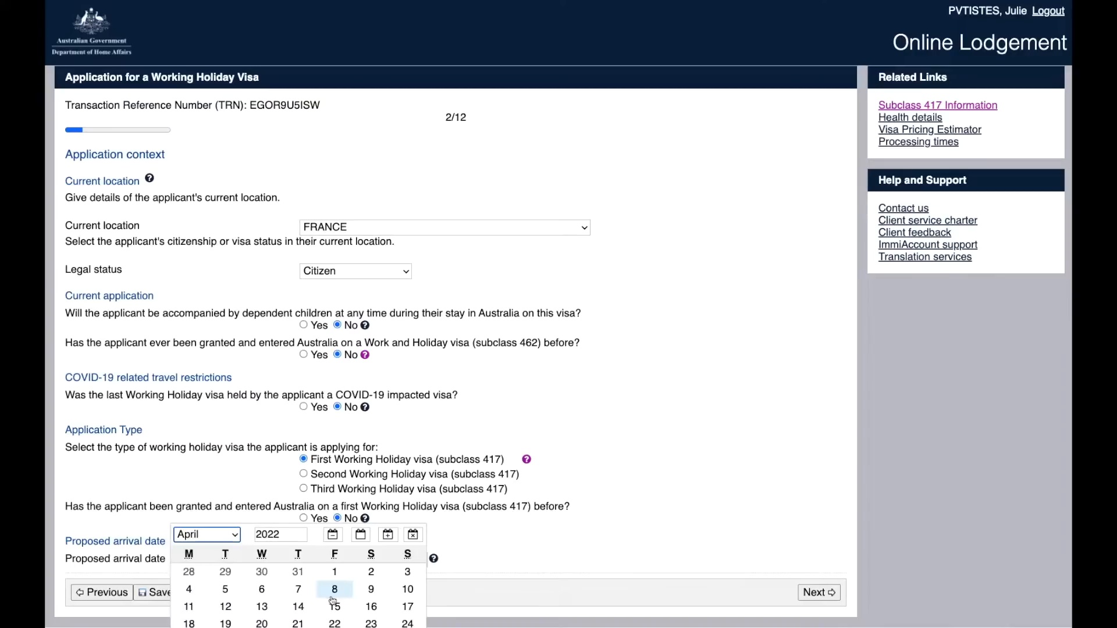
left_click(335, 591)
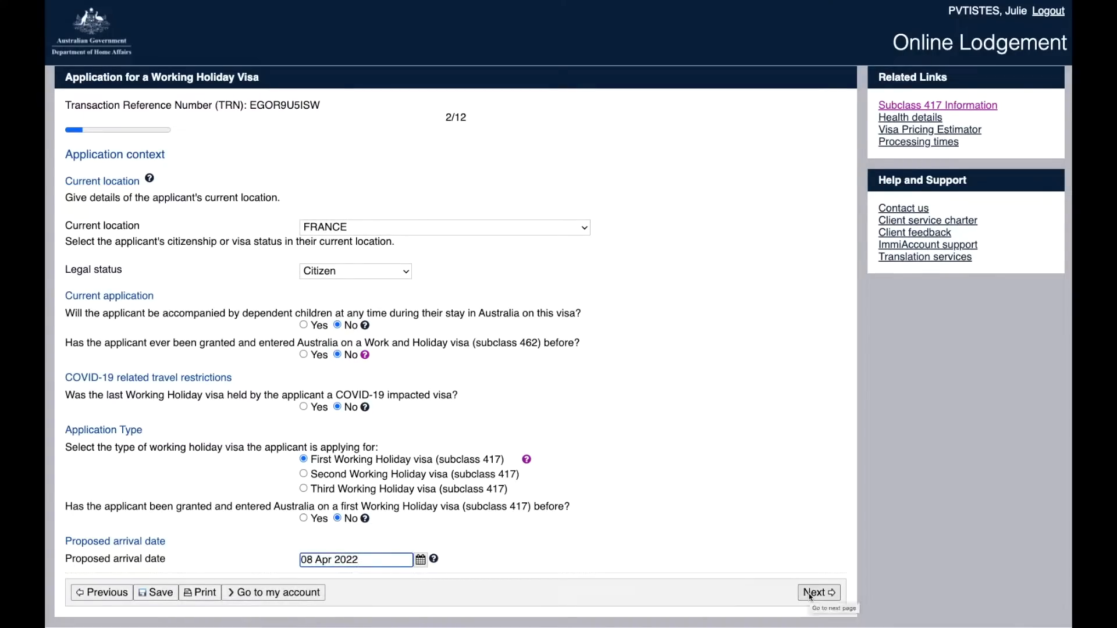
left_click(810, 594)
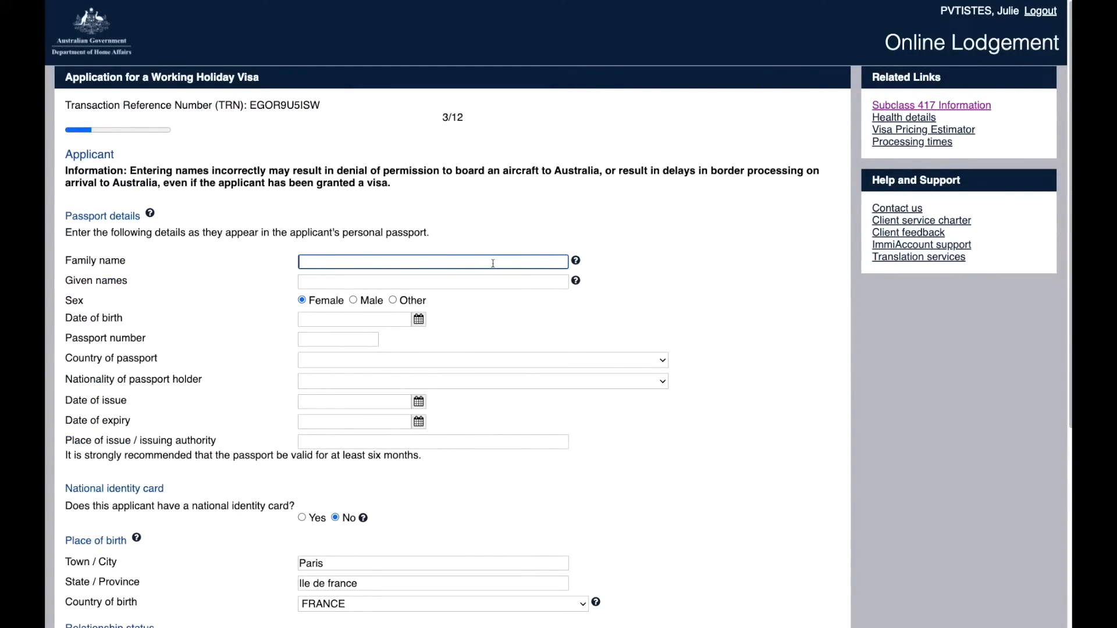
Step: Enter the applicant's family and given names and pick the date of birth from the calendar
type("PVTISTES")
left_click(443, 282)
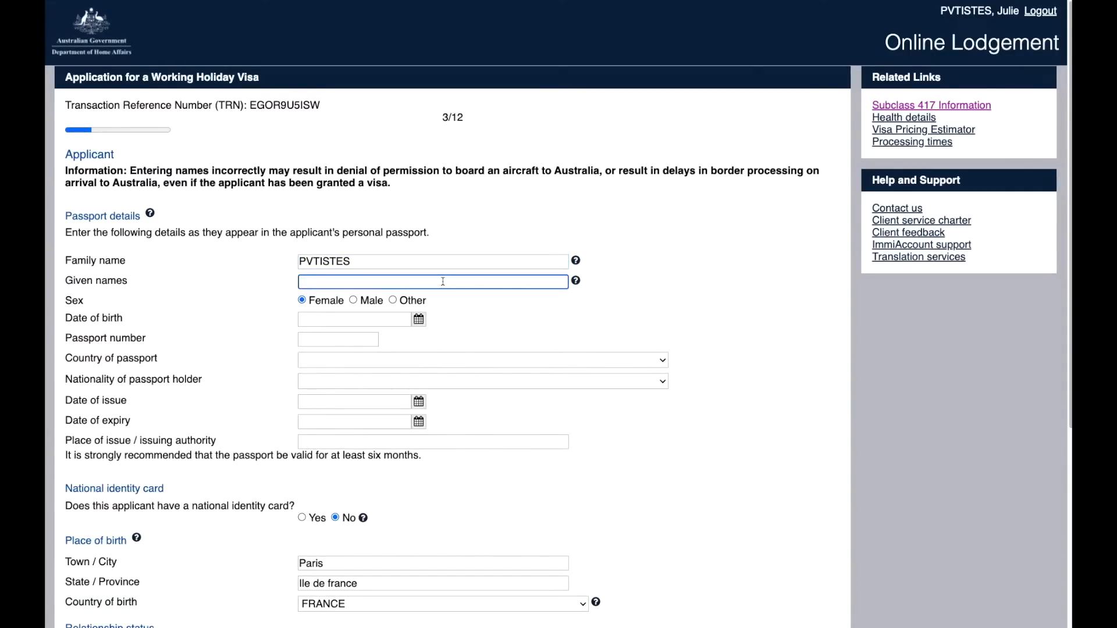
type("Julie")
type("Emilie Françoise")
key("alt+BackSpace")
key("alt+BackSpace")
left_click(418, 320)
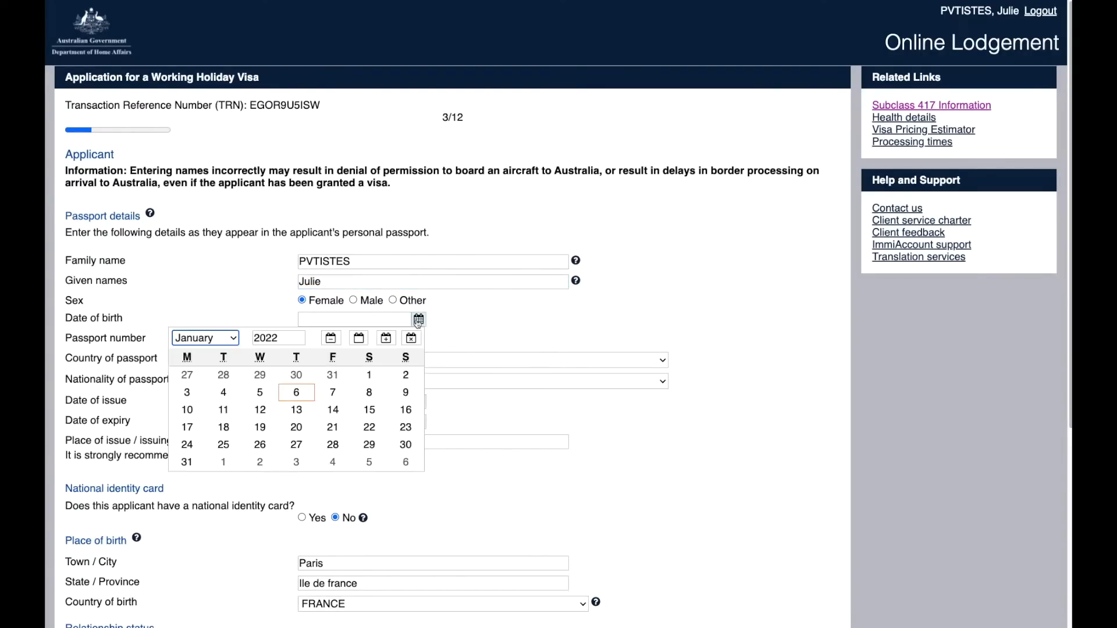
double_click(272, 338)
left_click(315, 338)
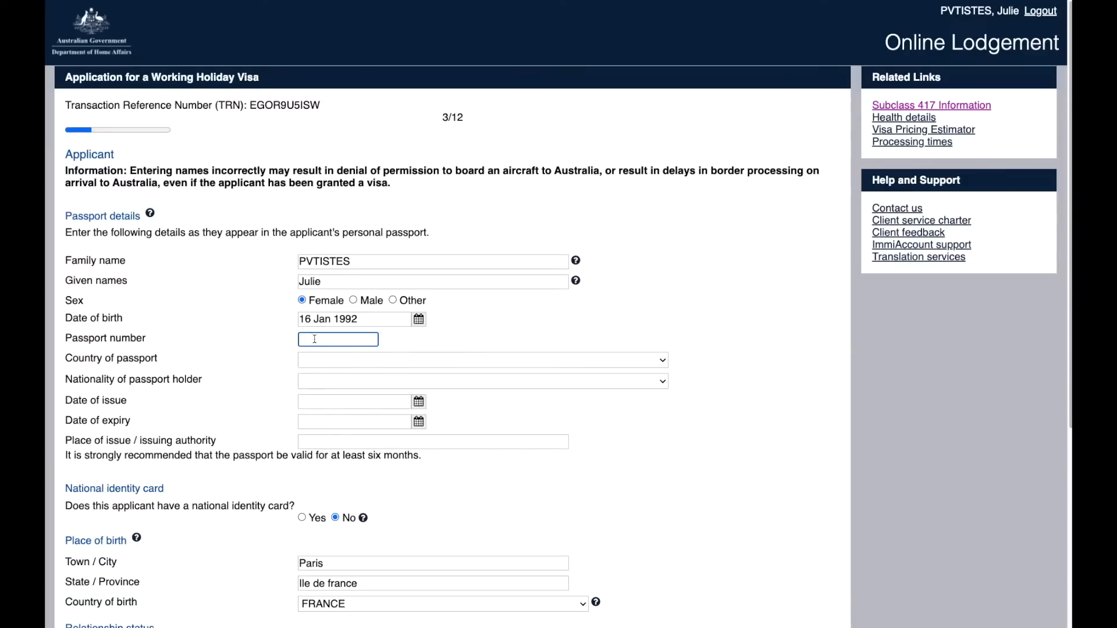
Step: Enter the passport number, FRANCE - FRA for country and nationality, dates 09 Jan 2014–08 Jan 2024, and authority Paris
type("14AB12345")
left_click(326, 363)
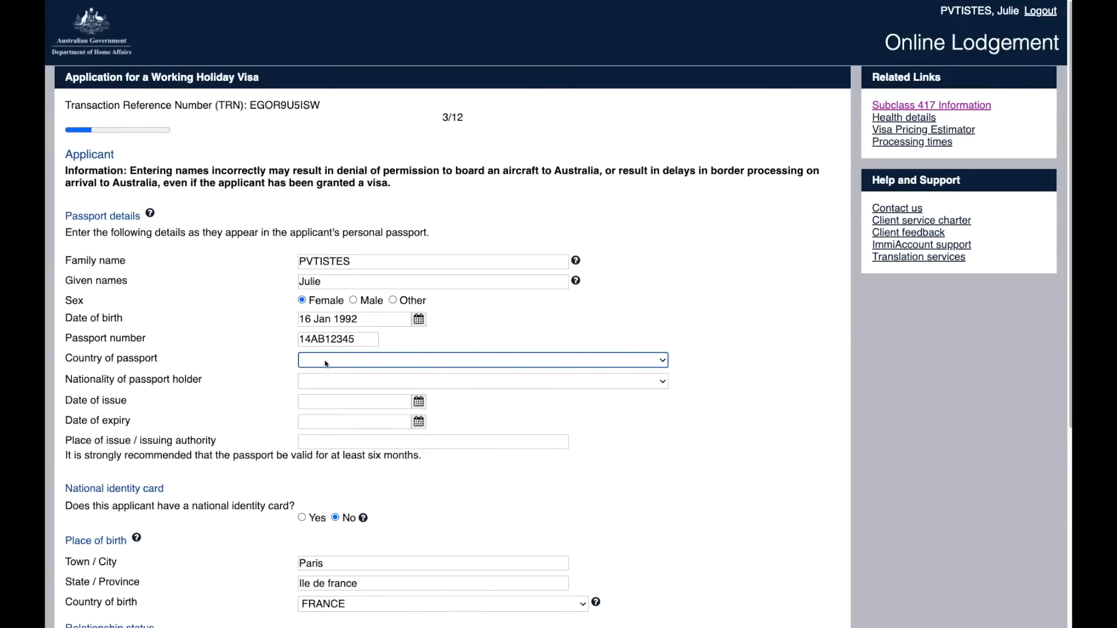
left_click(326, 364)
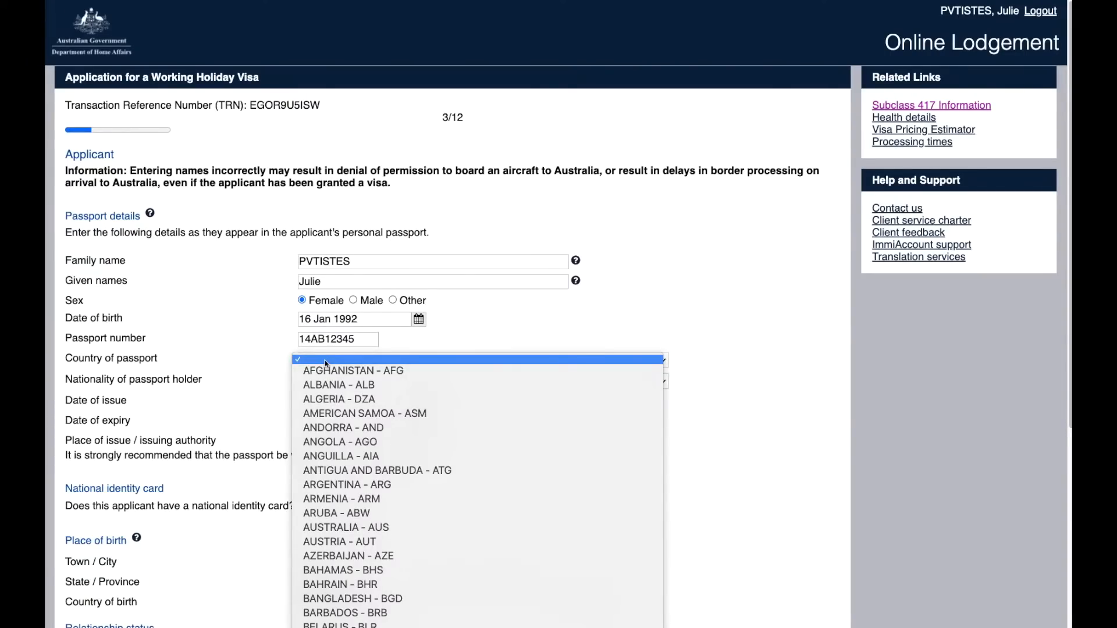
scroll(326, 598, "down", 5)
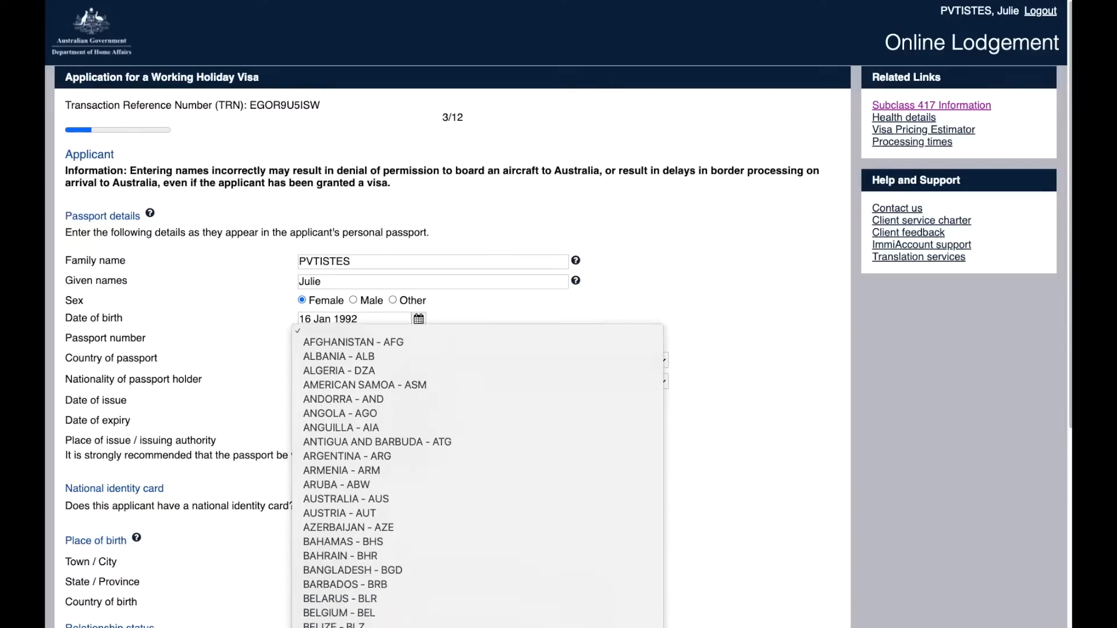
scroll(477, 431, "down", 5)
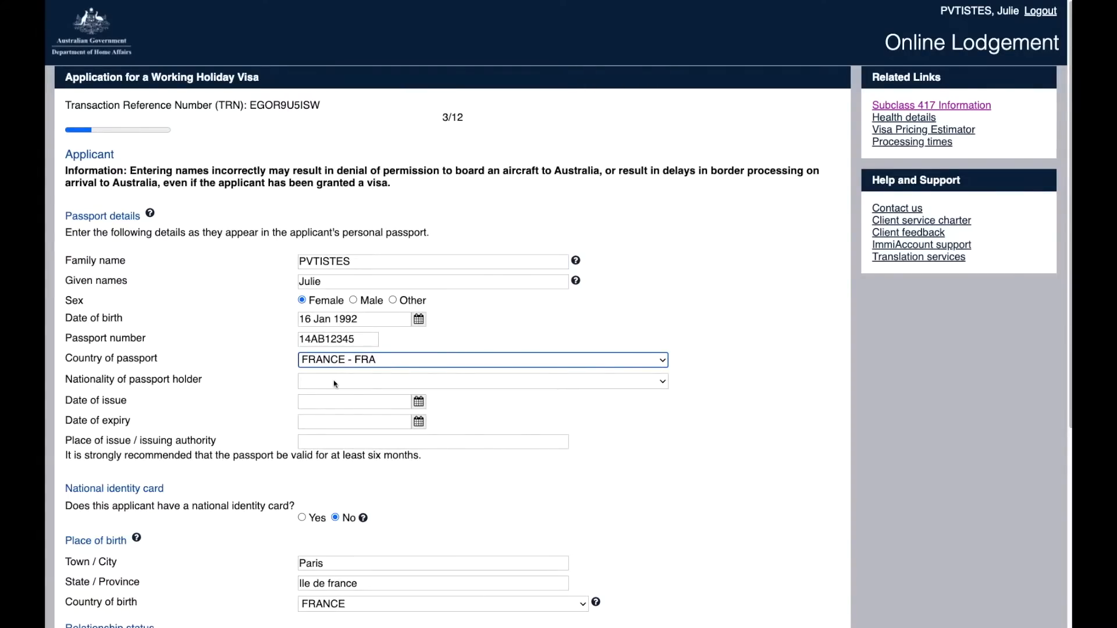
left_click(334, 381)
scroll(326, 604, "down", 5)
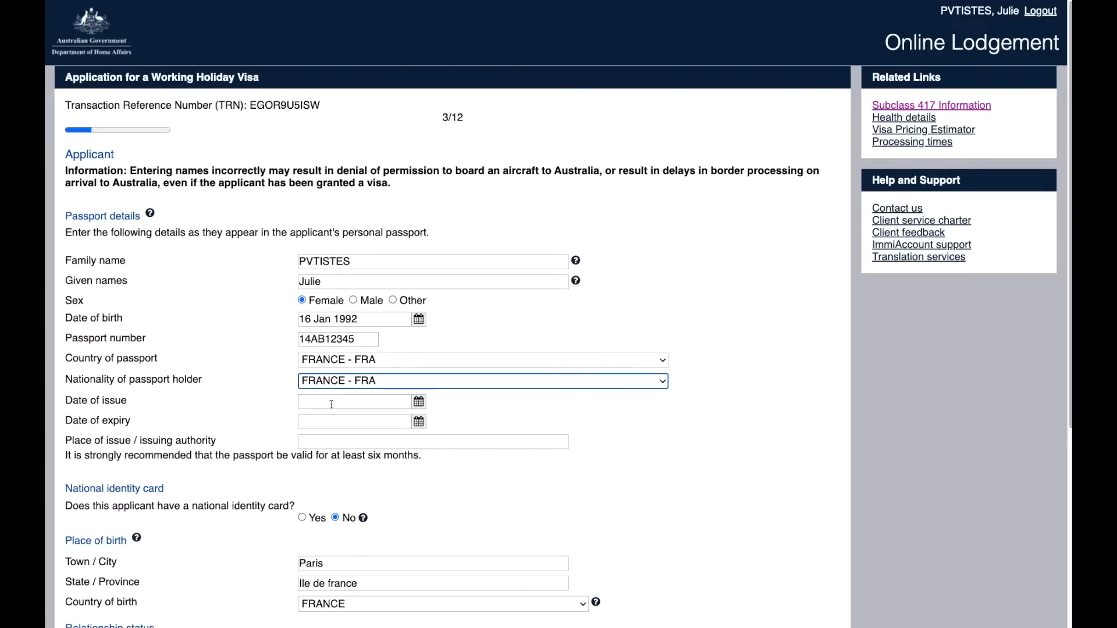
left_click(418, 401)
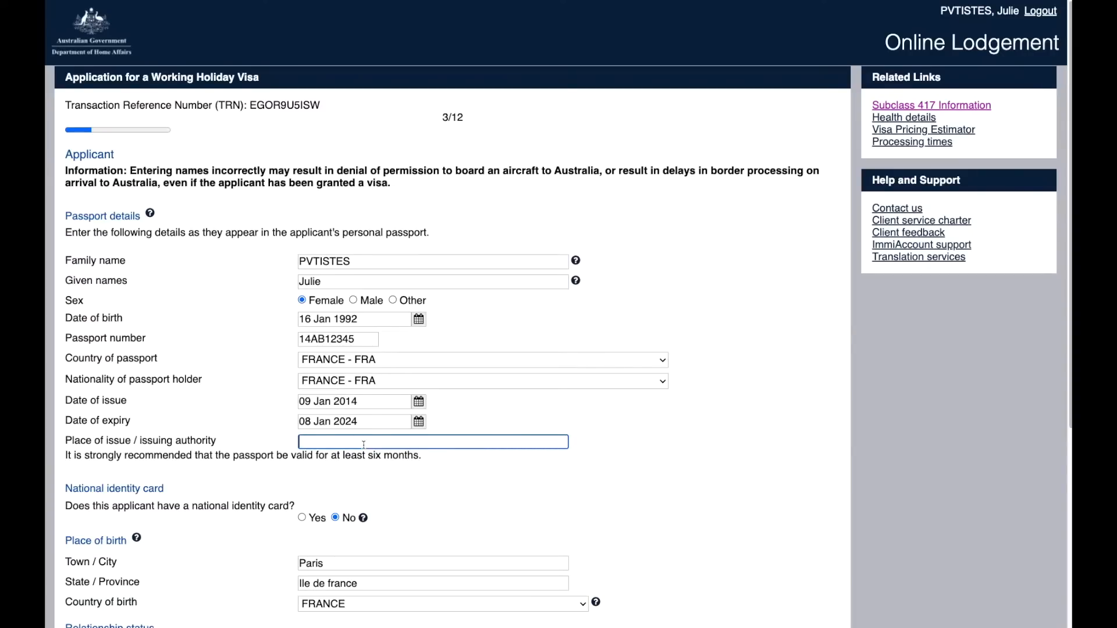
type("Paris")
scroll(386, 153, "down", 6)
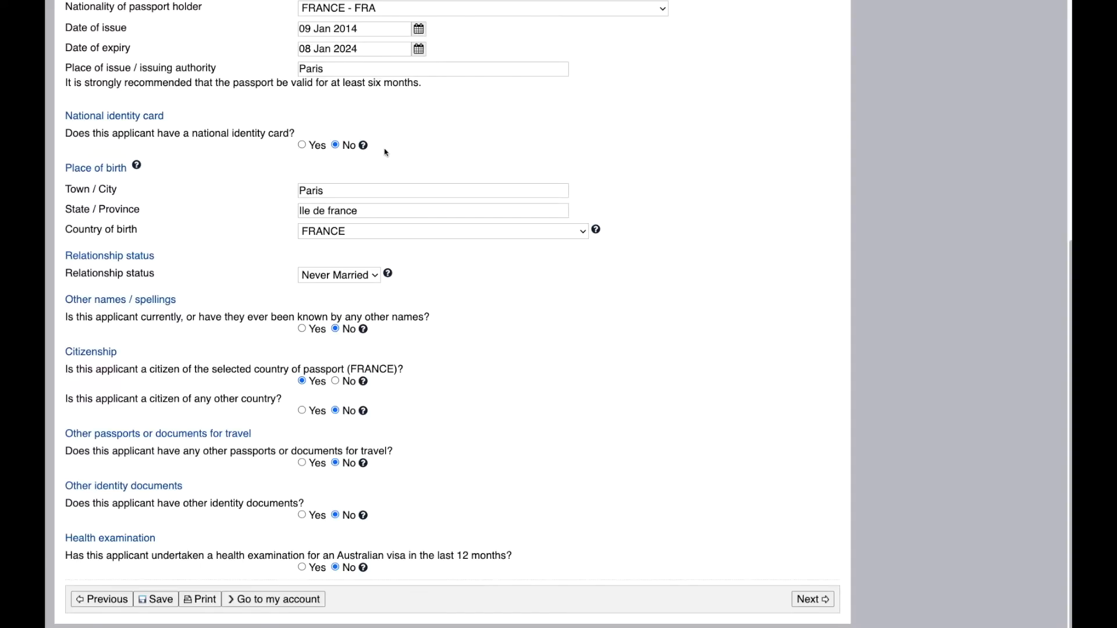
Step: Answer Yes to national identity card and add one issued by FRANCE, with the applicant's names and dates
left_click(302, 145)
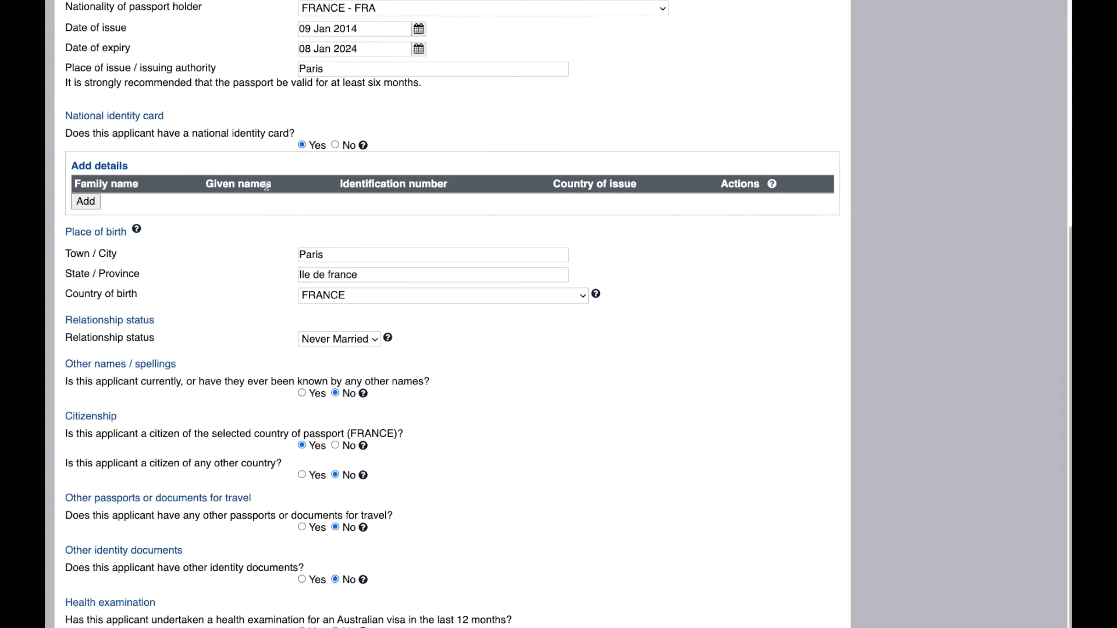
left_click(86, 203)
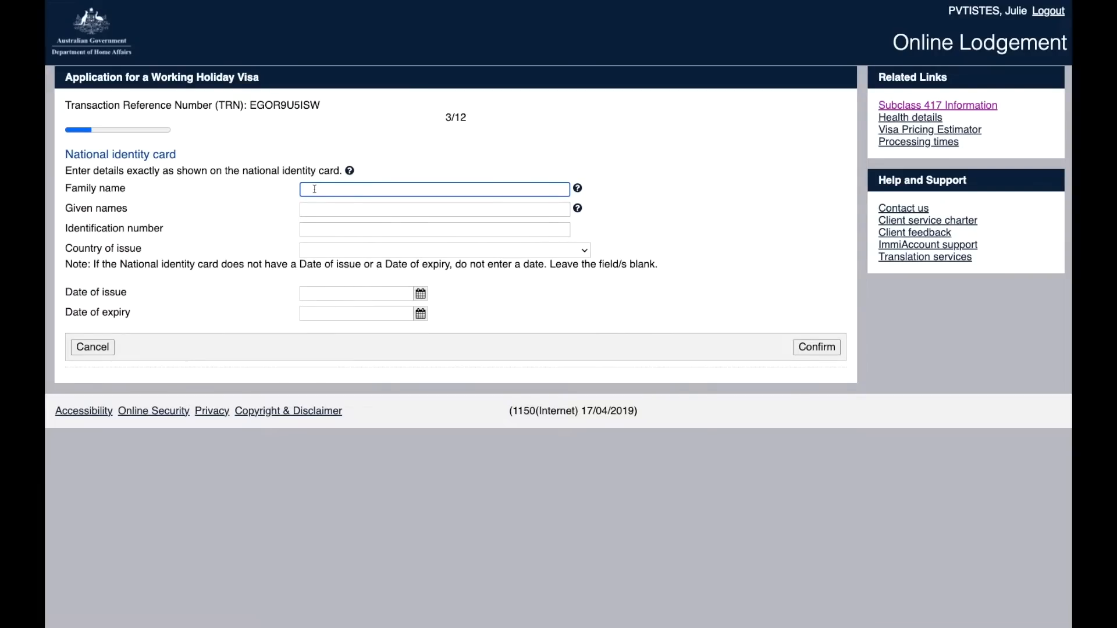
type("PVTISTES")
left_click(311, 208)
type("Julie")
left_click(311, 229)
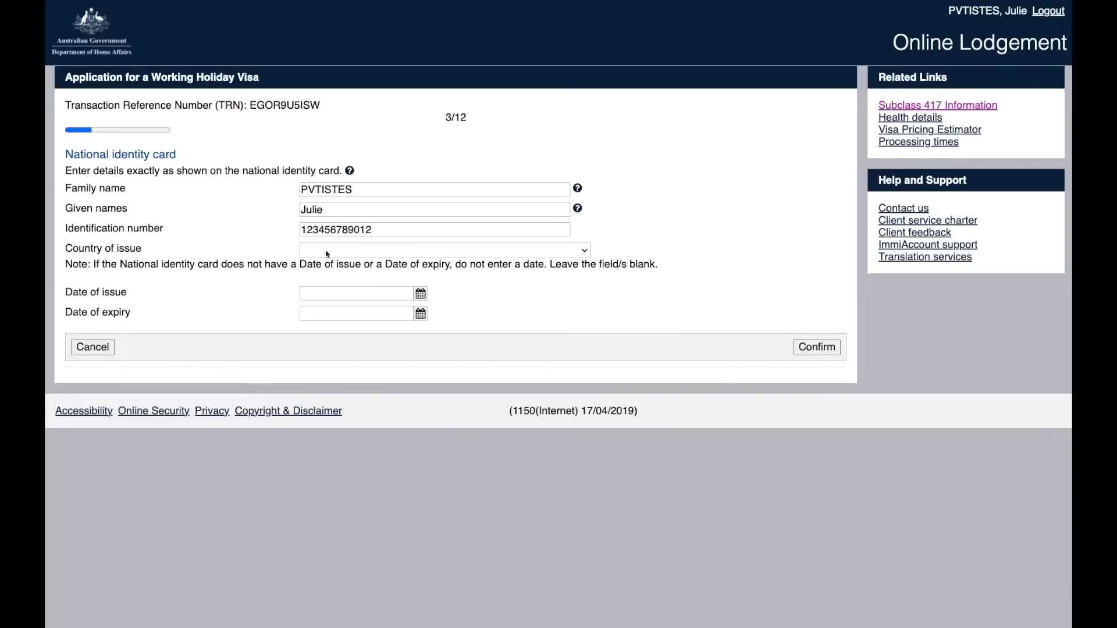
left_click(327, 252)
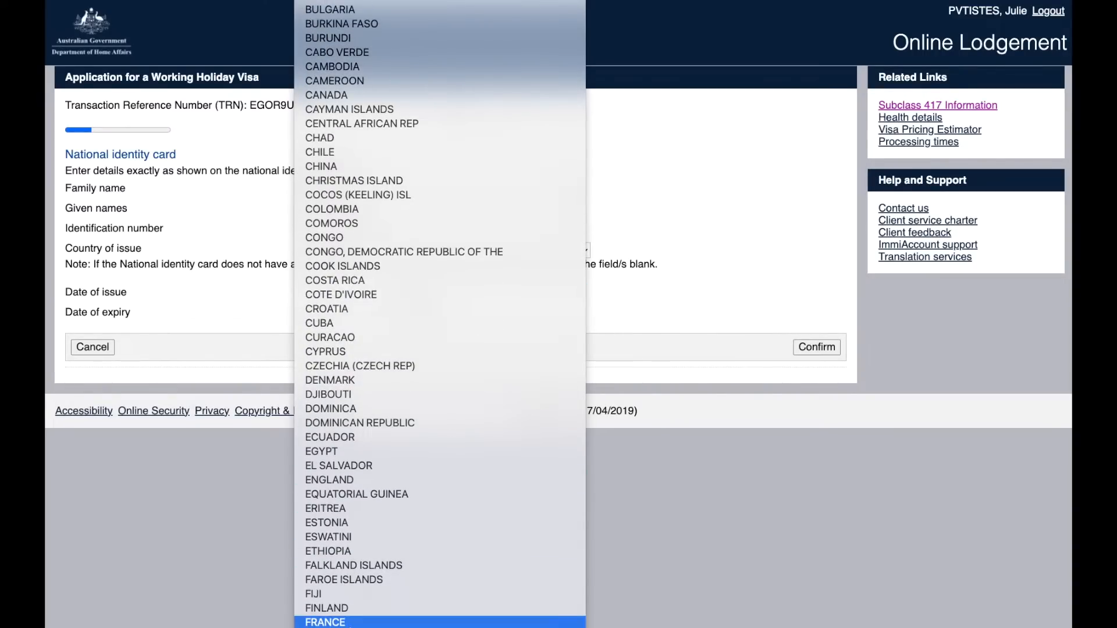
left_click(349, 618)
left_click(421, 297)
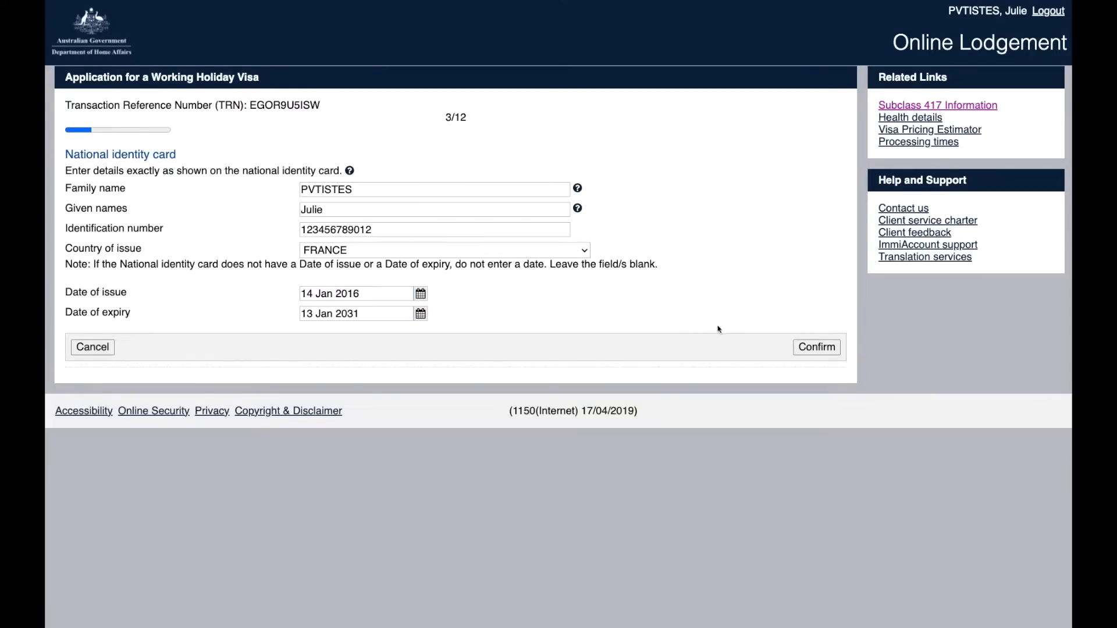
left_click(820, 348)
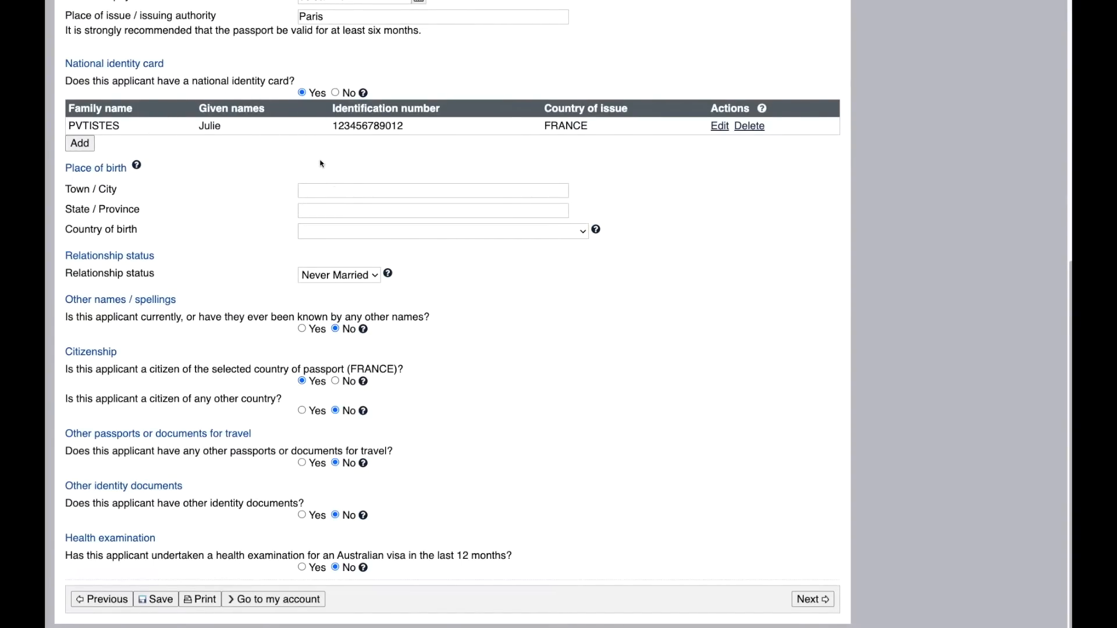
Step: Enter birthplace Paris, Ile de France, FRANCE and keep relationship status Never Married
left_click(335, 189)
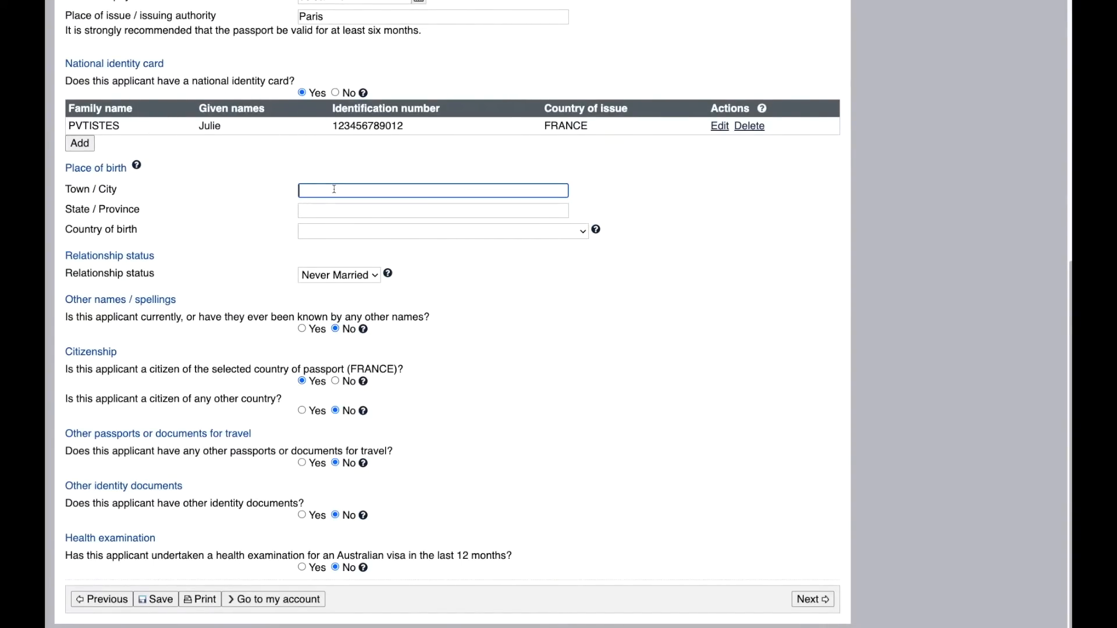
type("Paris")
left_click(310, 211)
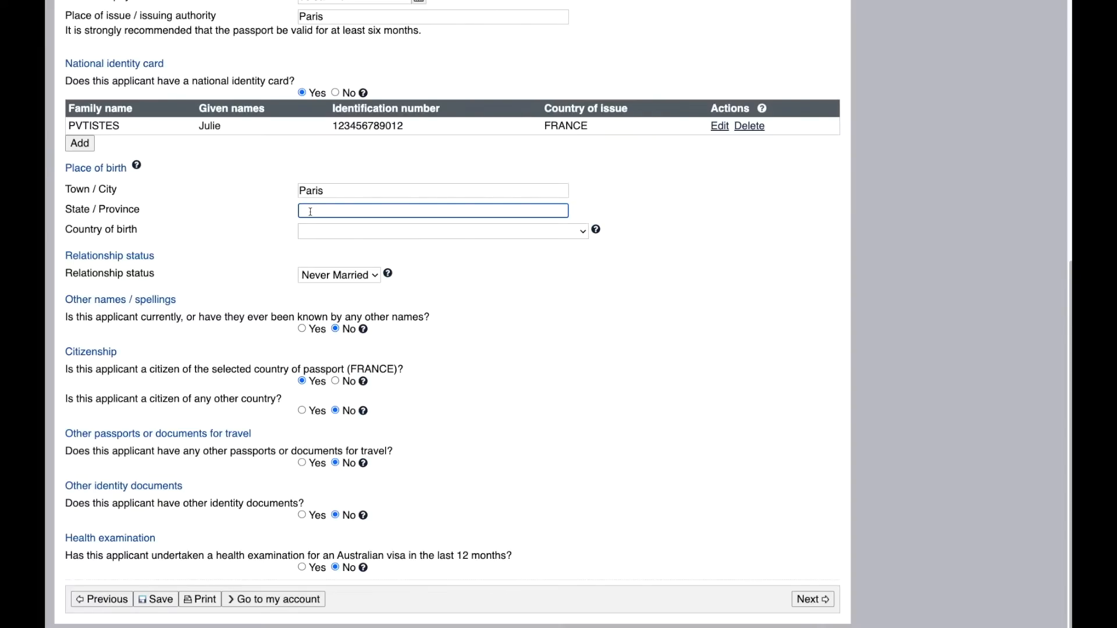
type("Ile de France")
key("Tab")
left_click(318, 235)
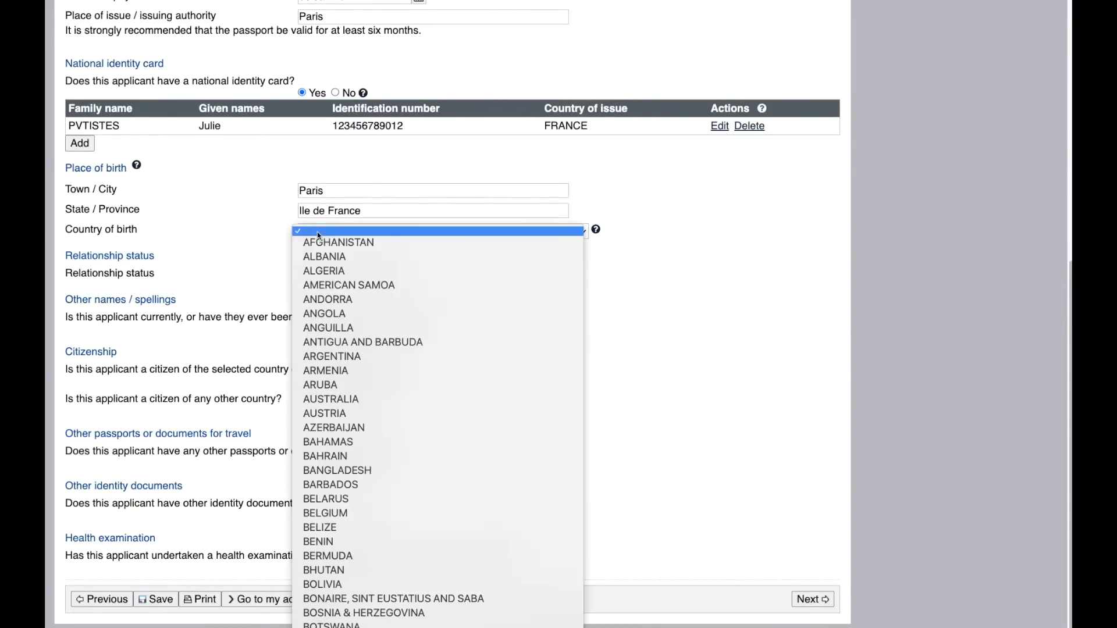
scroll(318, 235, "down", 5)
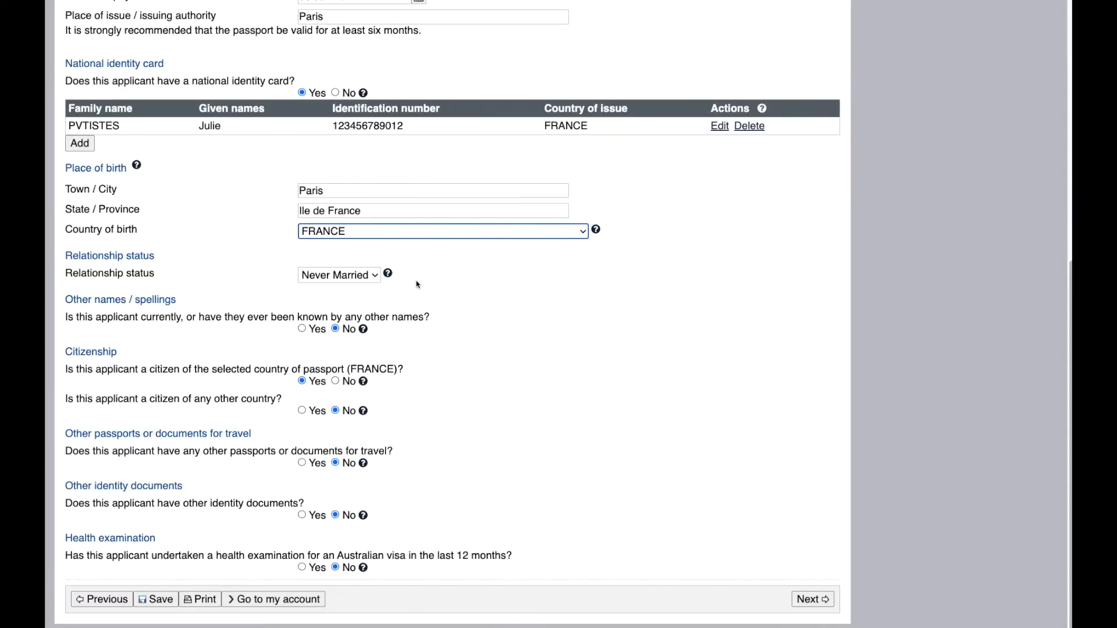
left_click(366, 278)
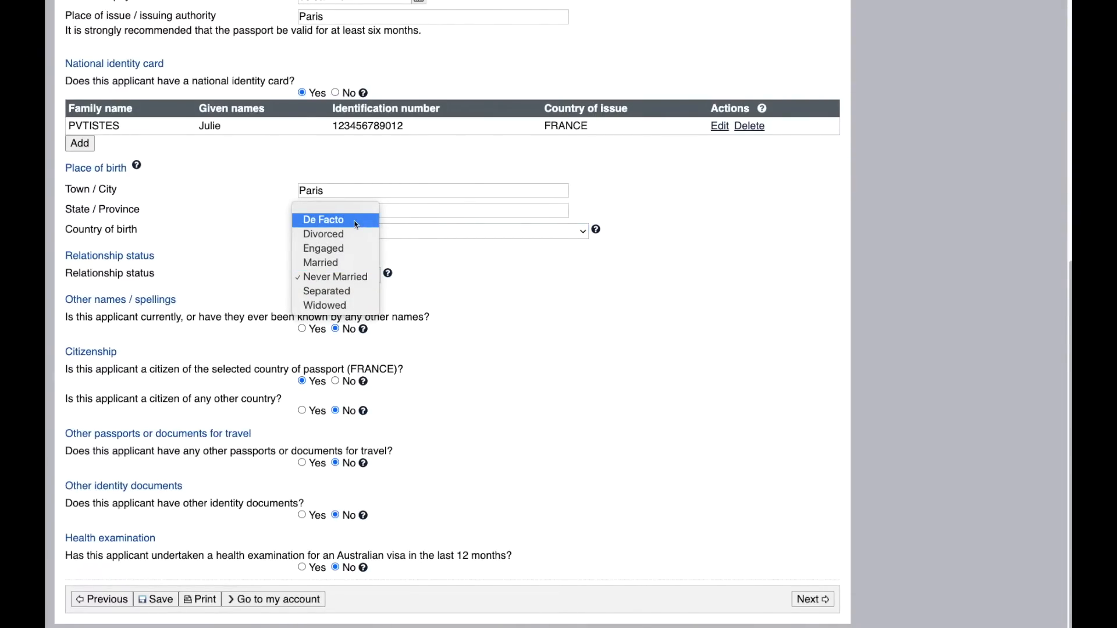
left_click(351, 278)
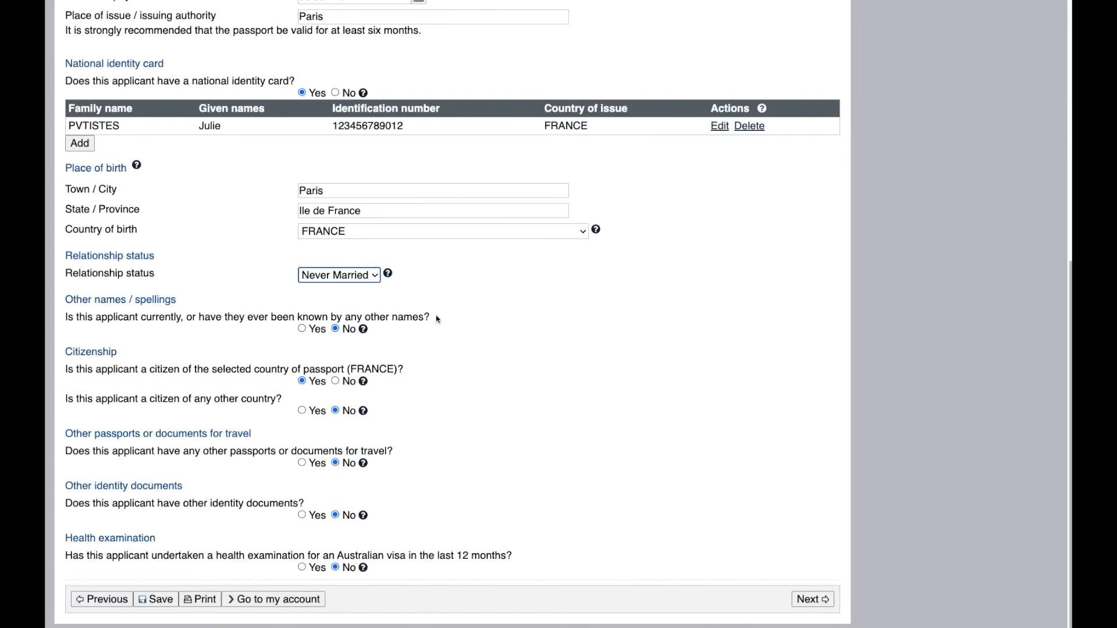
Step: Answer Yes to other names and add the name 'NOM Prenom' with reason Marriage
left_click(301, 329)
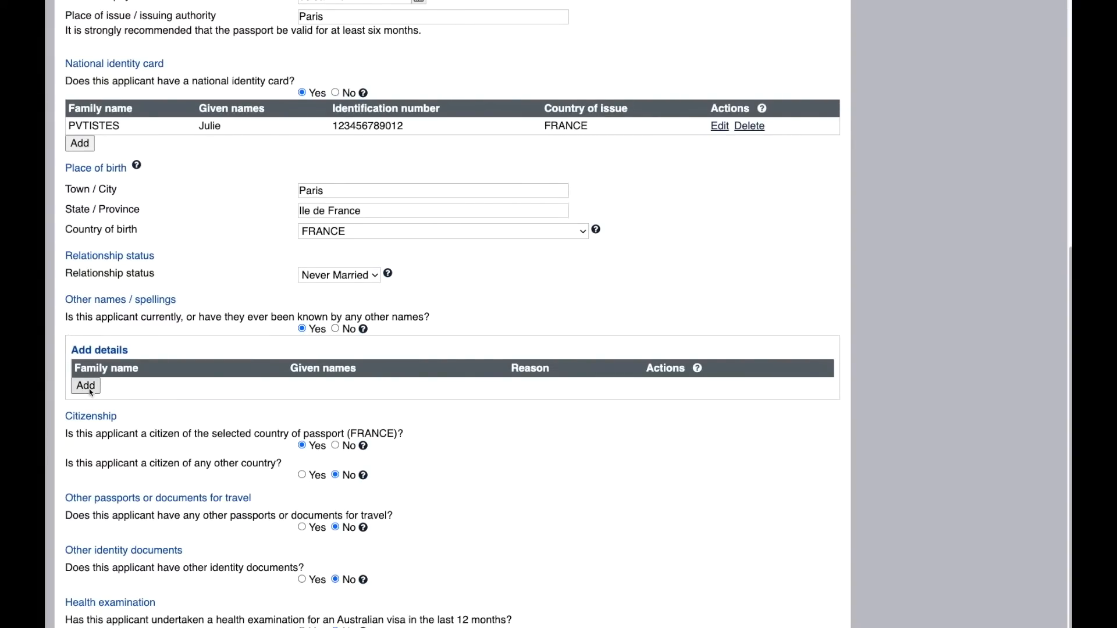
left_click(85, 386)
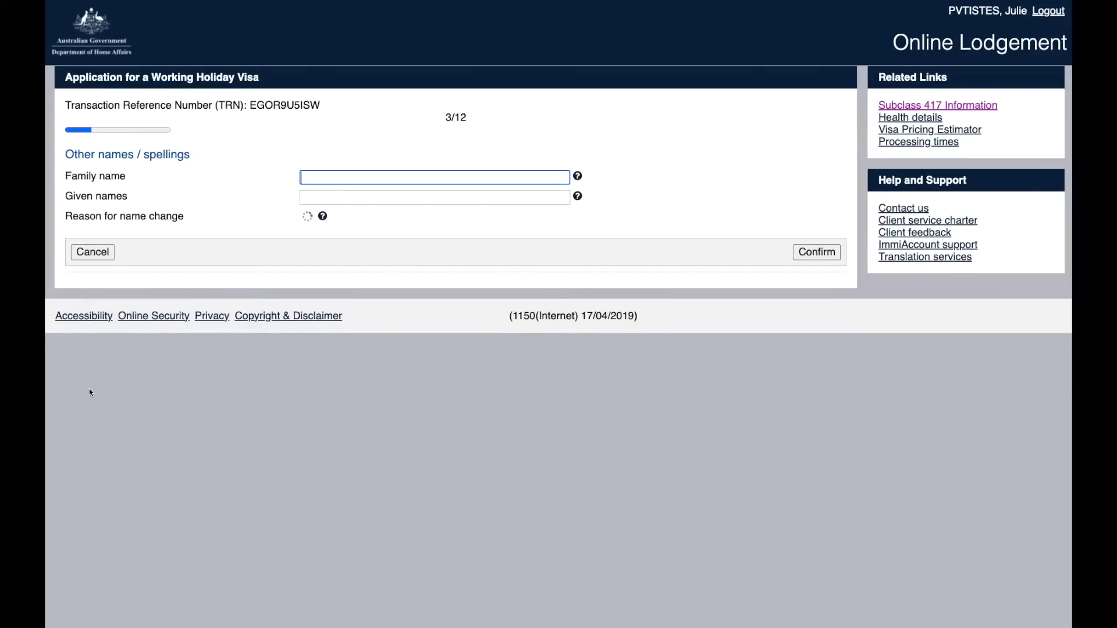
type("NOM")
key("Tab")
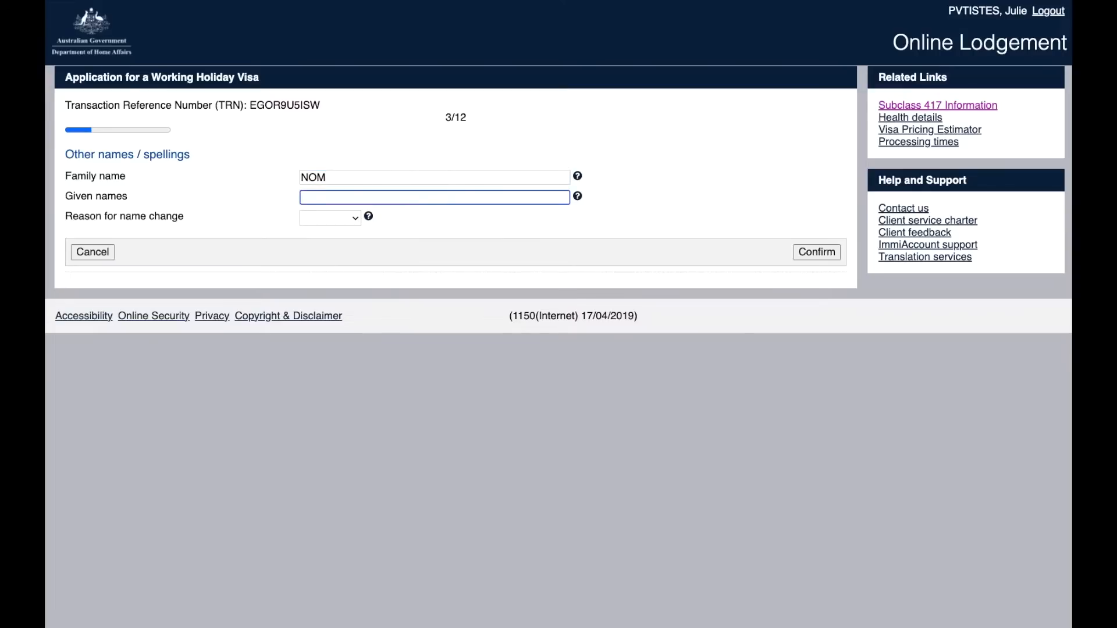
type("Prenom")
key("Tab")
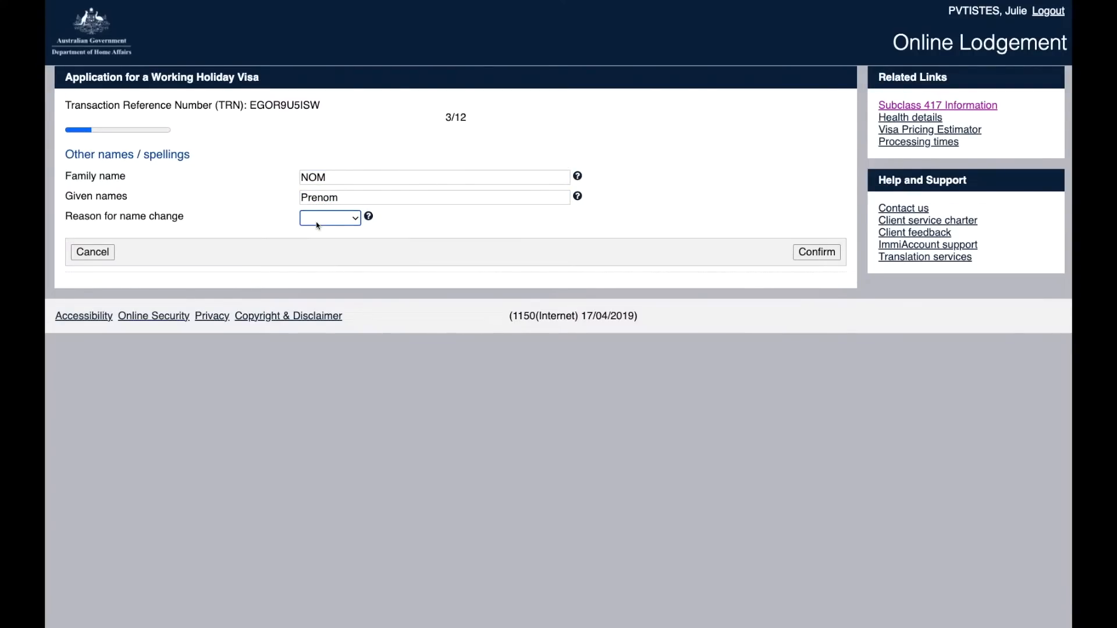
left_click(317, 226)
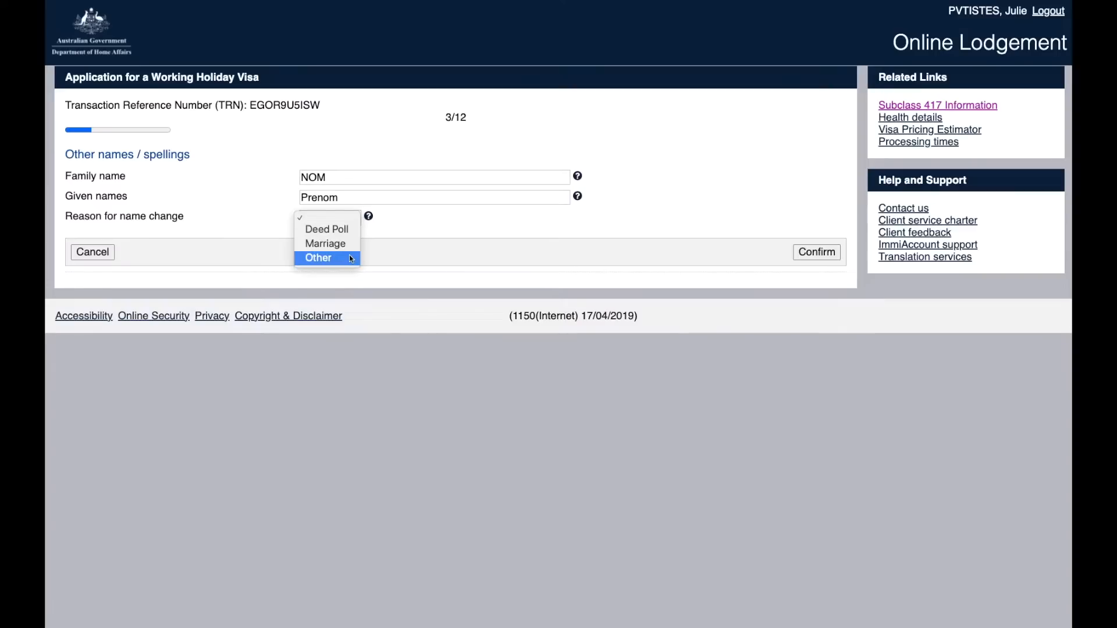
left_click(325, 243)
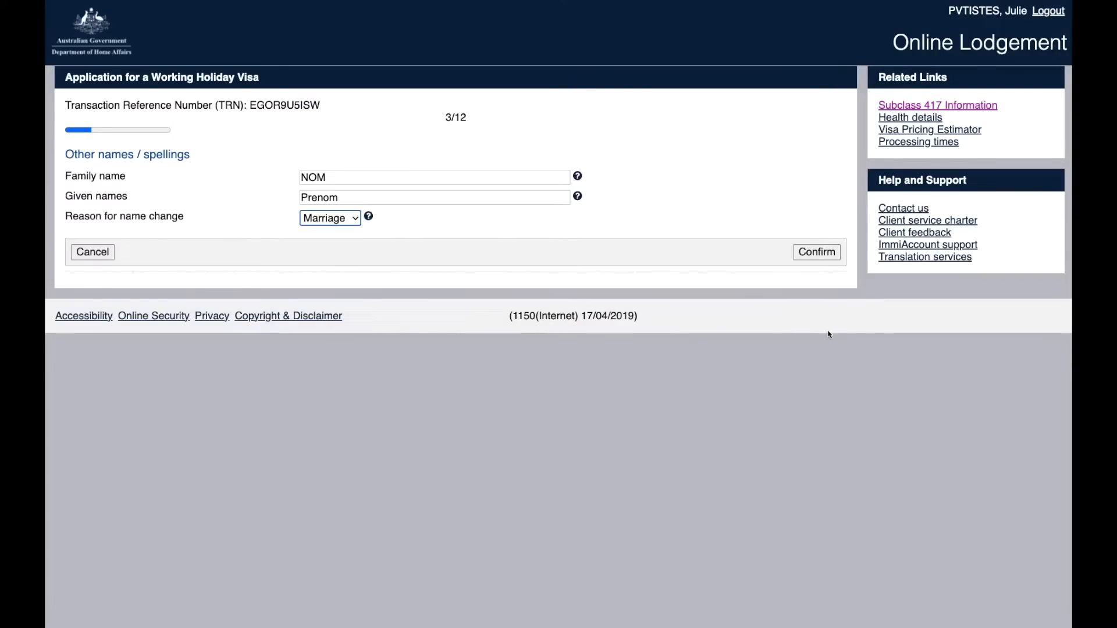
left_click(817, 253)
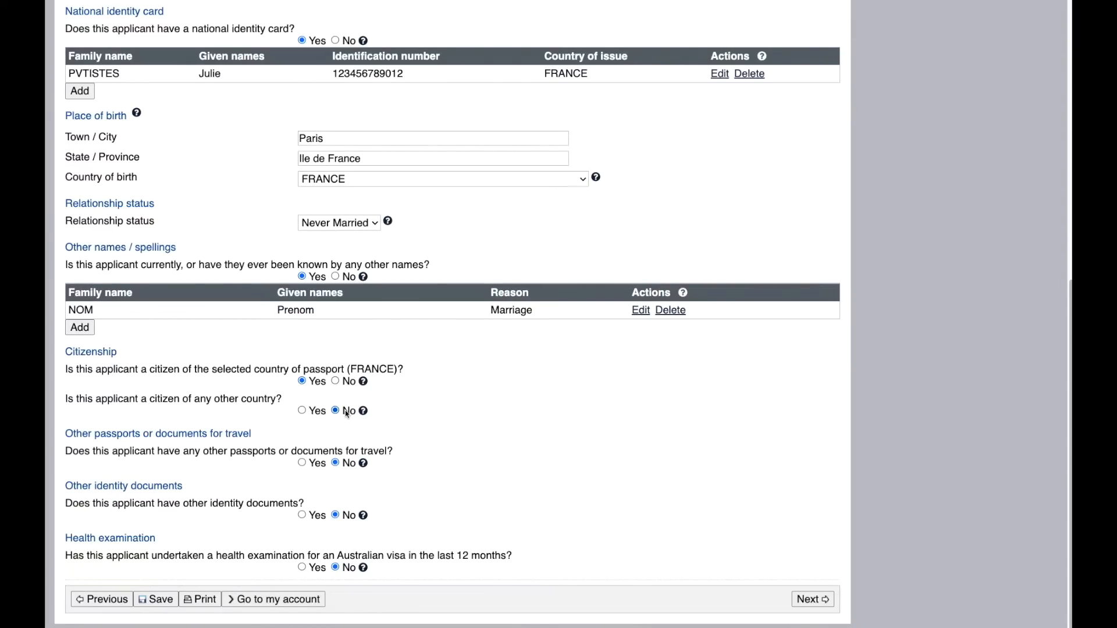
Step: Try CANADA as another citizenship, leave that answer at No, and answer Yes to other travel documents
left_click(302, 411)
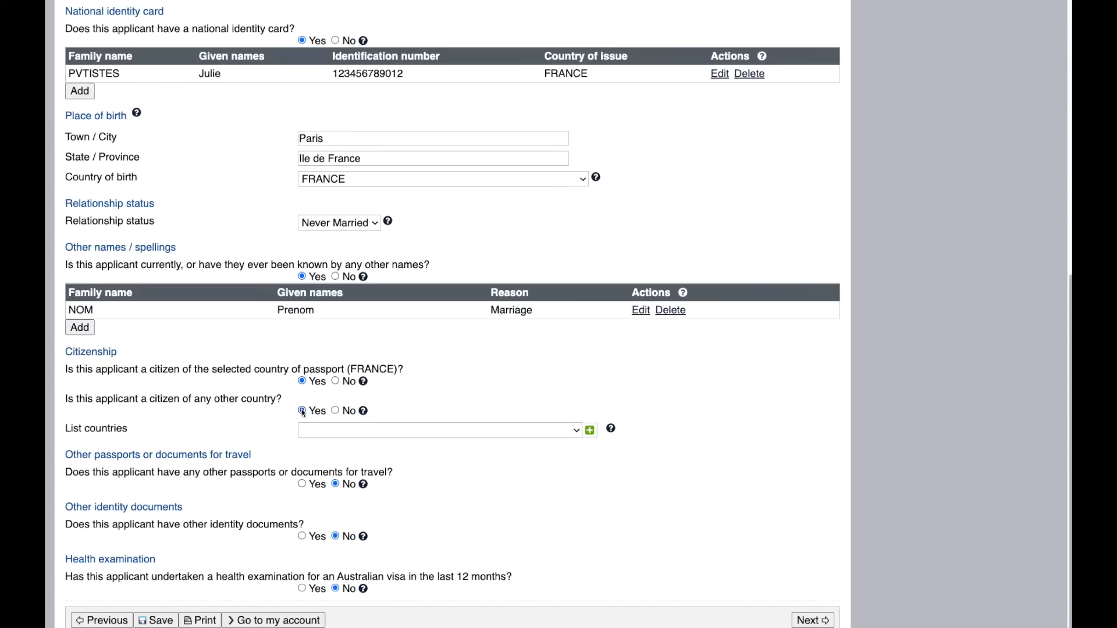
left_click(576, 432)
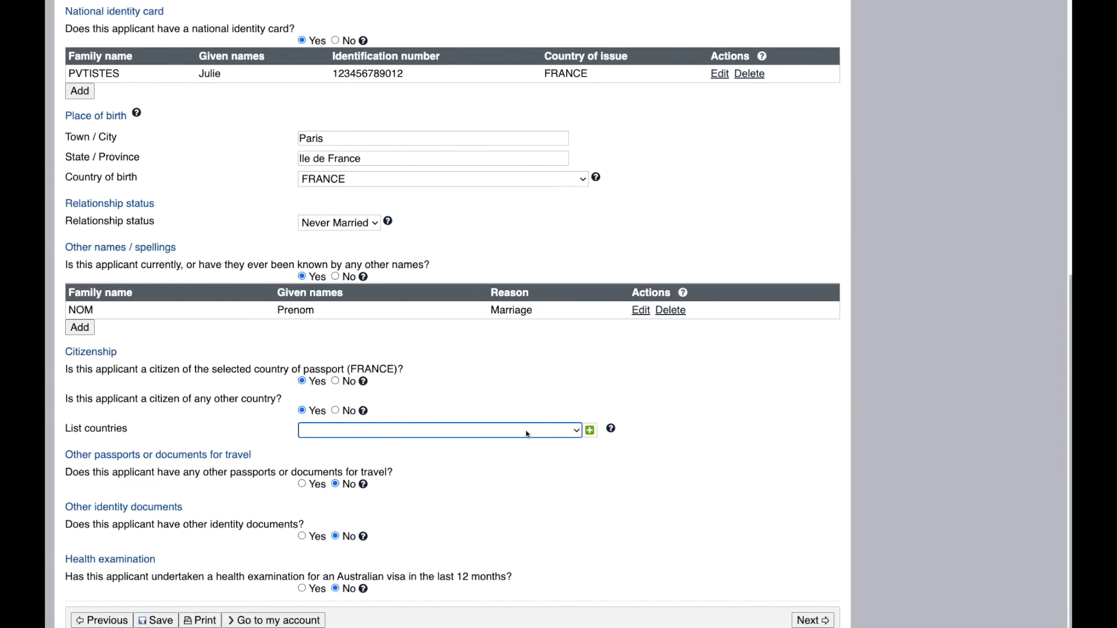
left_click(527, 434)
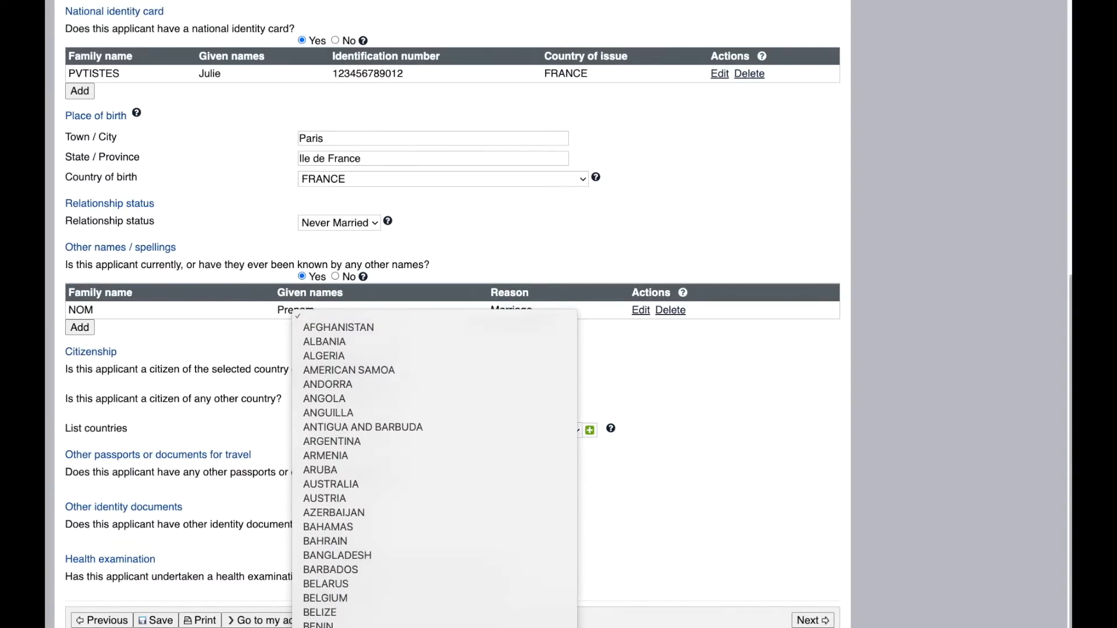
scroll(465, 408, "down", 5)
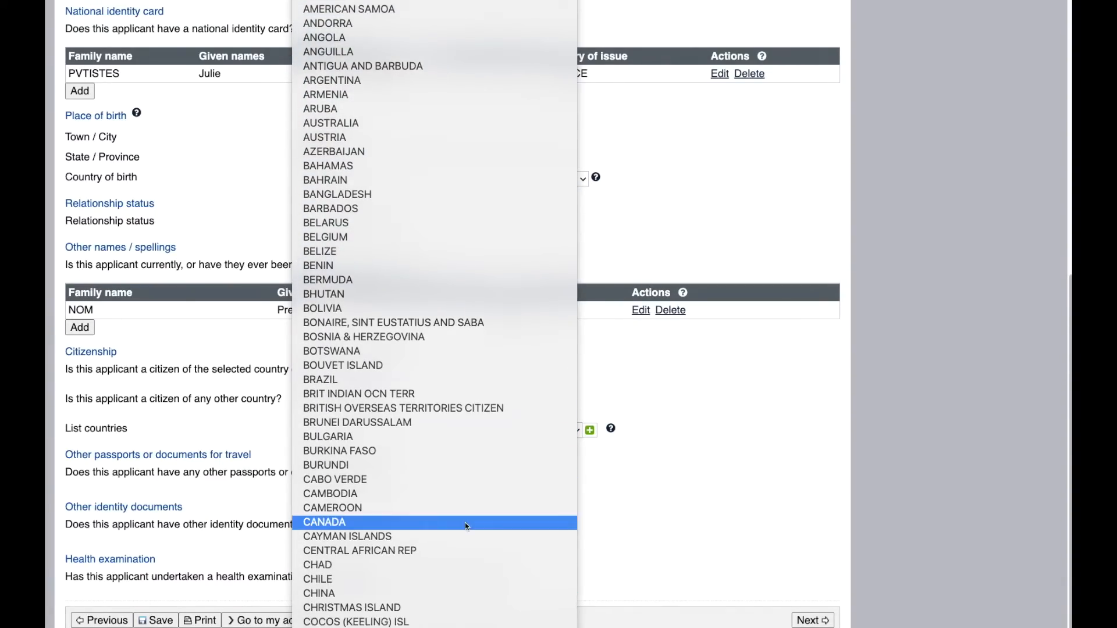
left_click(465, 524)
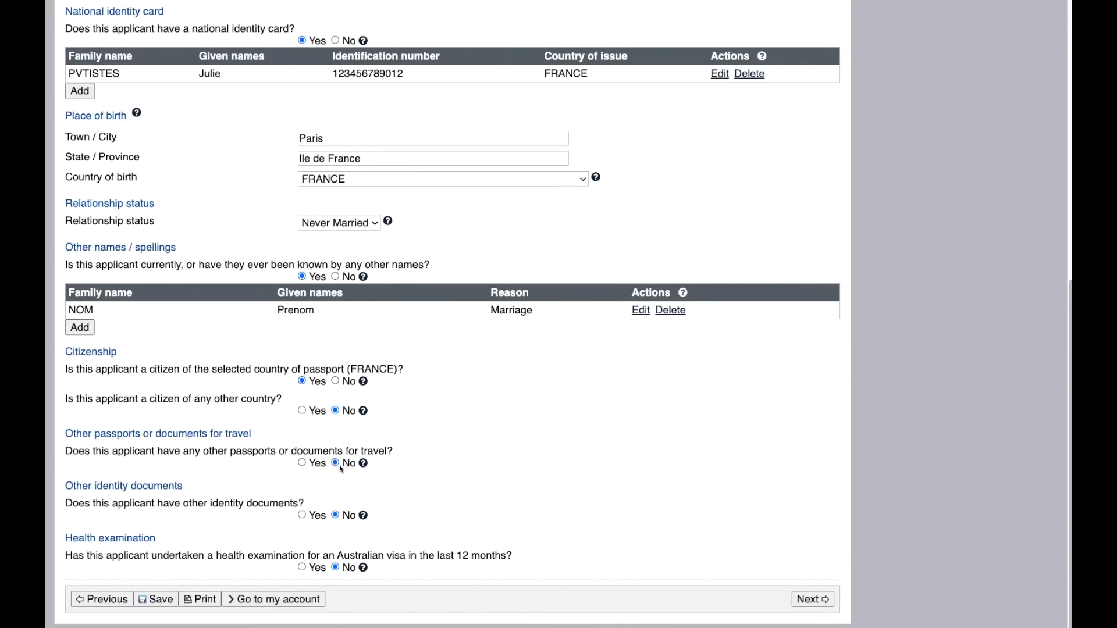
left_click(302, 464)
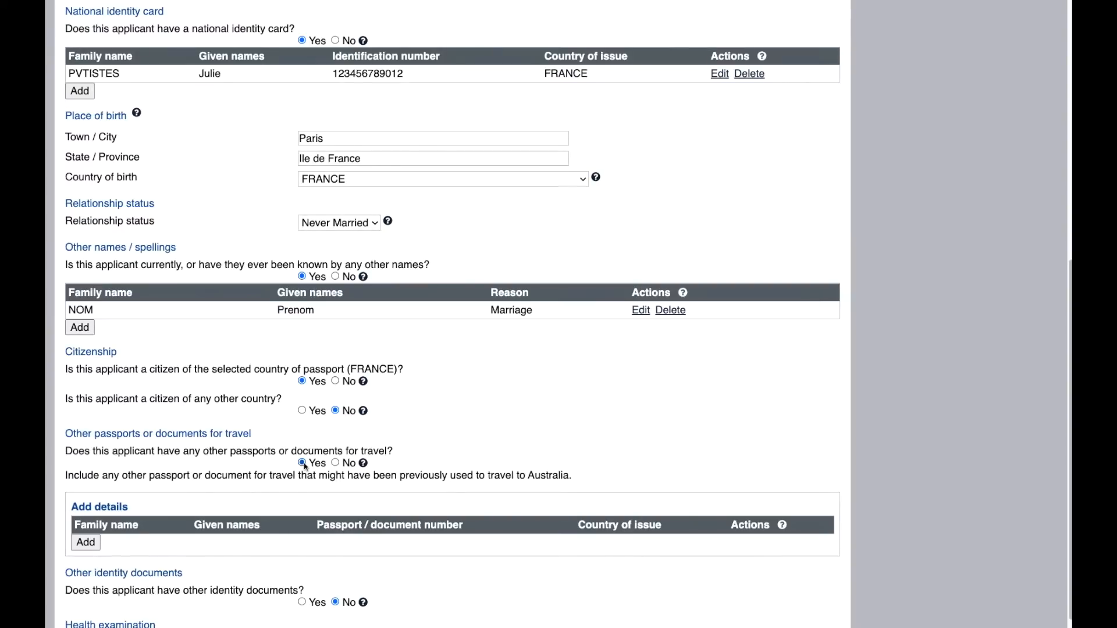
Step: Cancel the unfinished travel document entry, then answer Yes to other identity documents
left_click(87, 544)
left_click(393, 193)
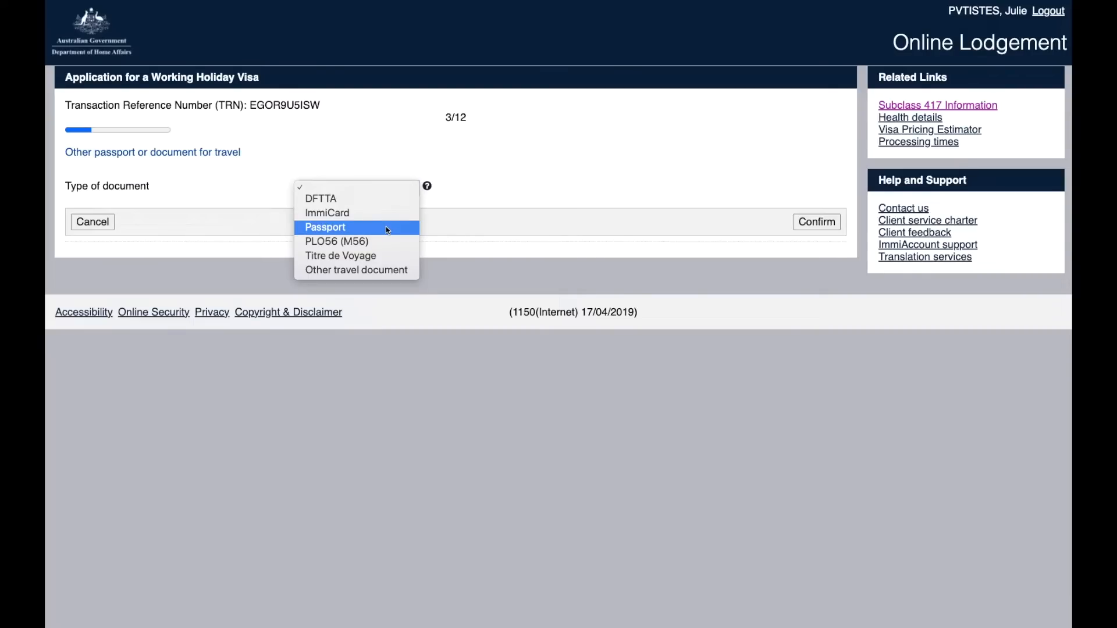
left_click(588, 176)
left_click(99, 226)
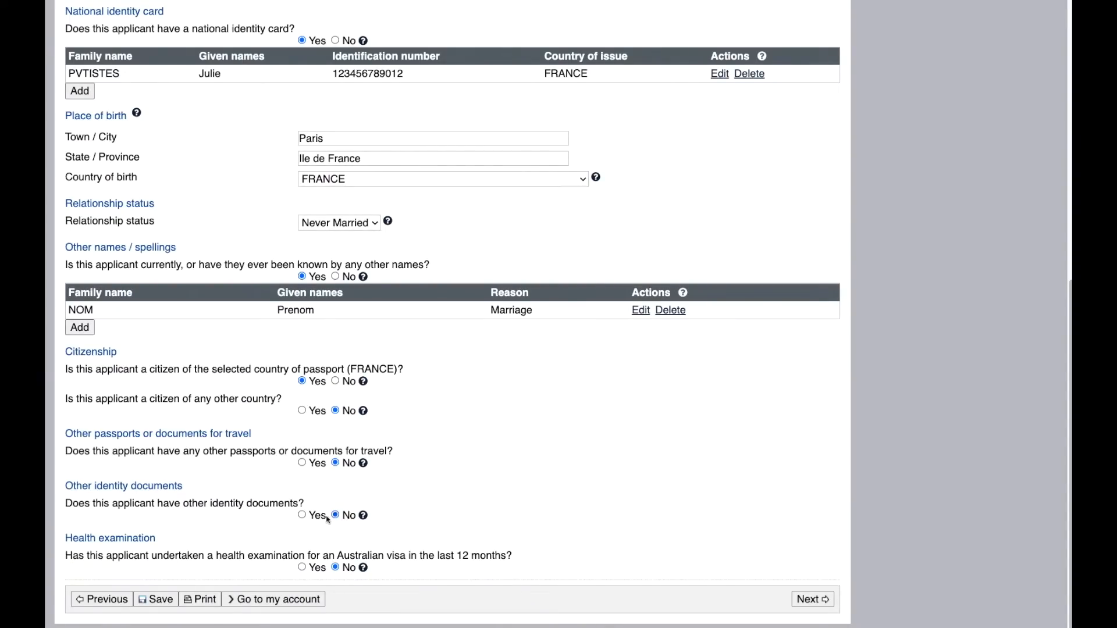
left_click(302, 516)
Step: Start an identity document entry with the applicant's names, then cancel it without choosing a type
left_click(86, 573)
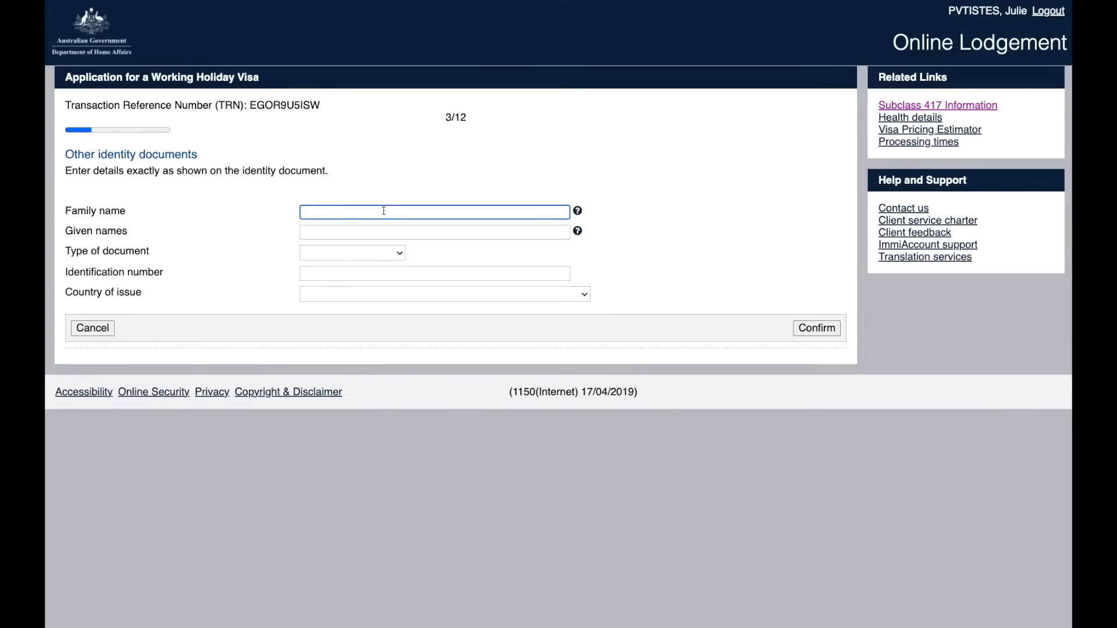
type("PVTISTES")
left_click(380, 232)
type("Julie")
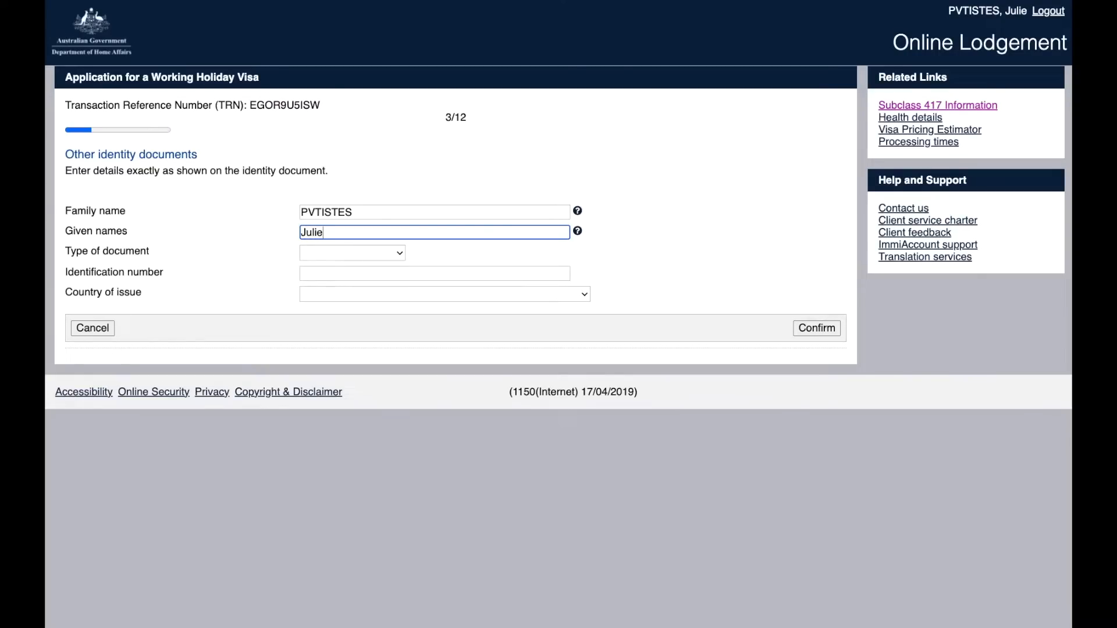
left_click(375, 257)
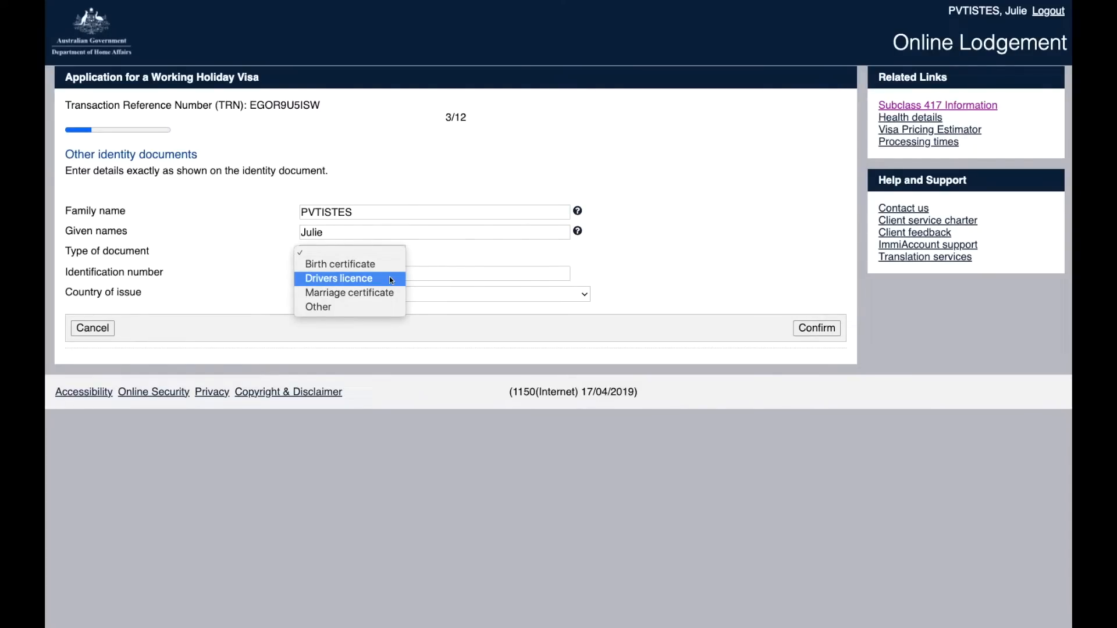
left_click(637, 286)
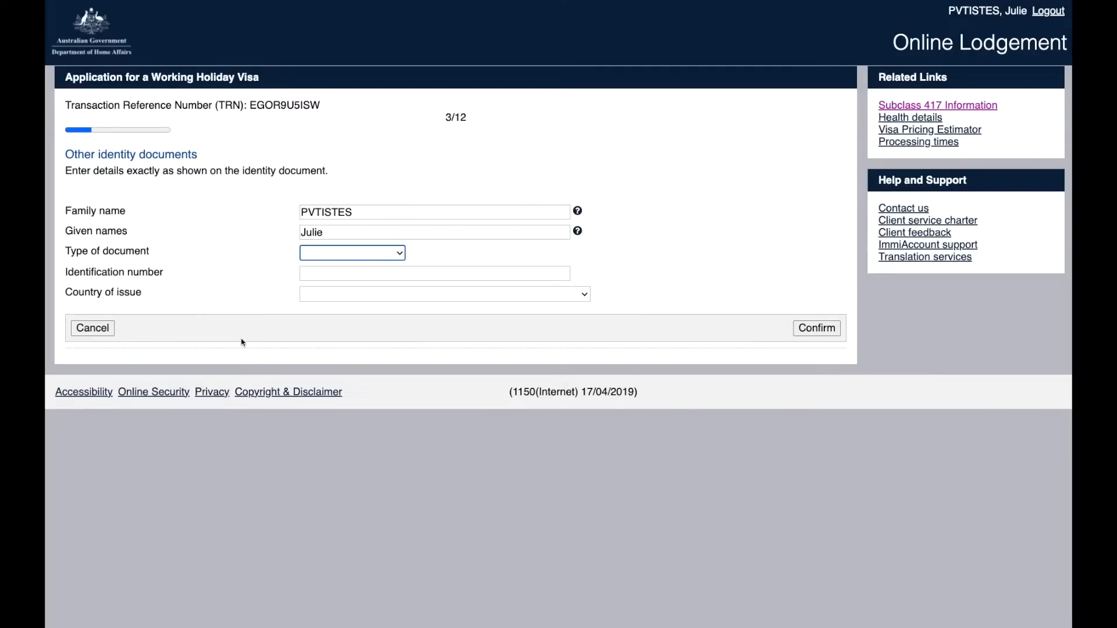
left_click(109, 328)
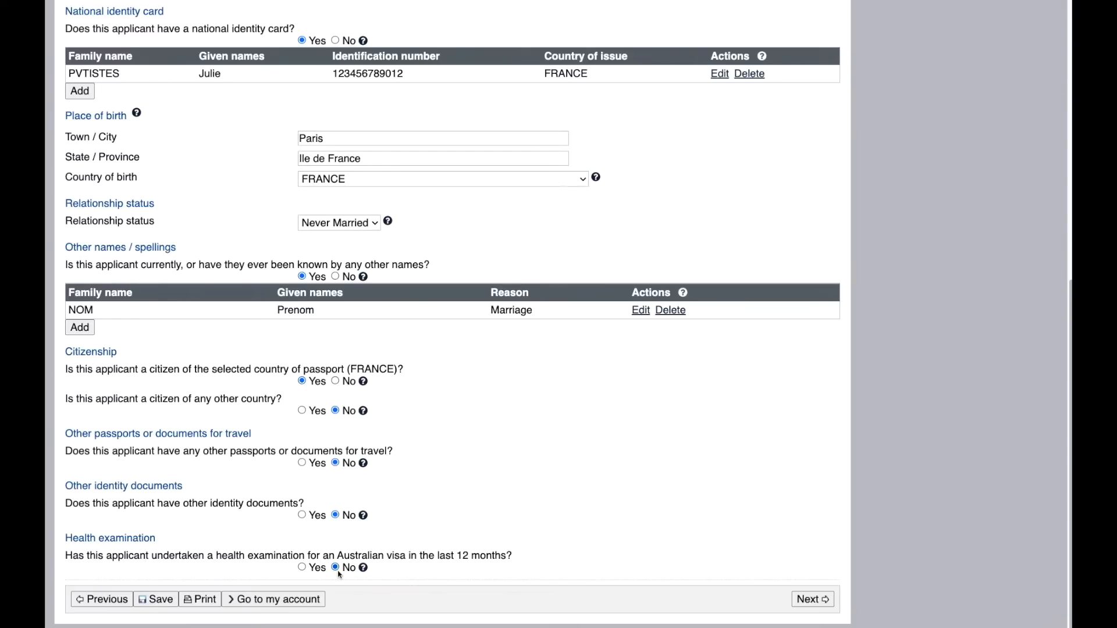
Step: Set the health examination answer back to No and continue to the passport details warning
left_click(321, 571)
scroll(623, 525, "down", 2)
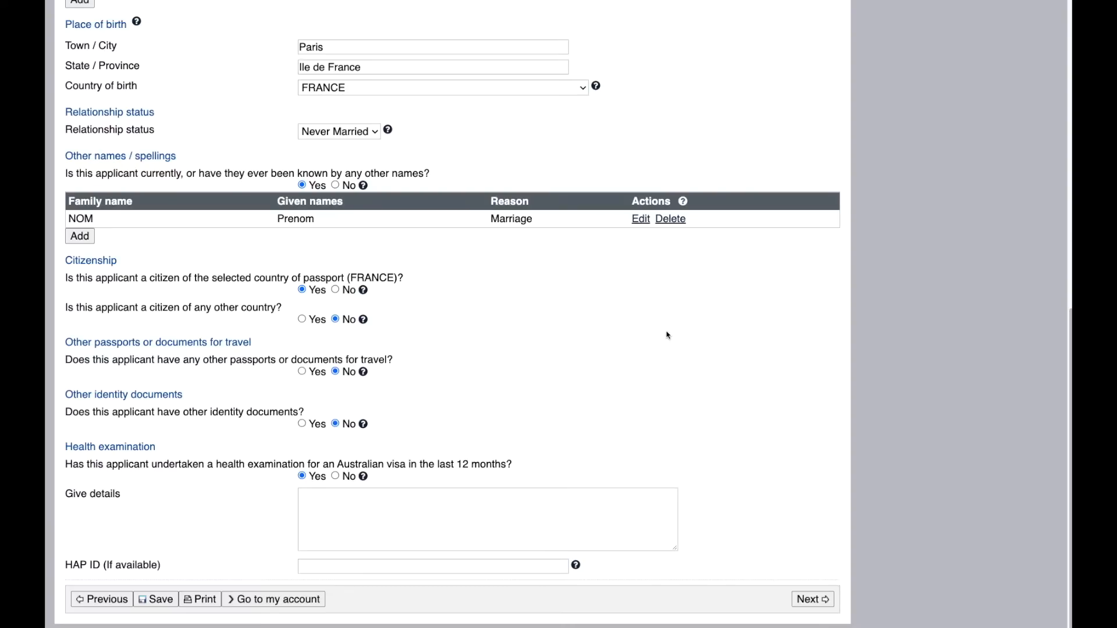
left_click(335, 476)
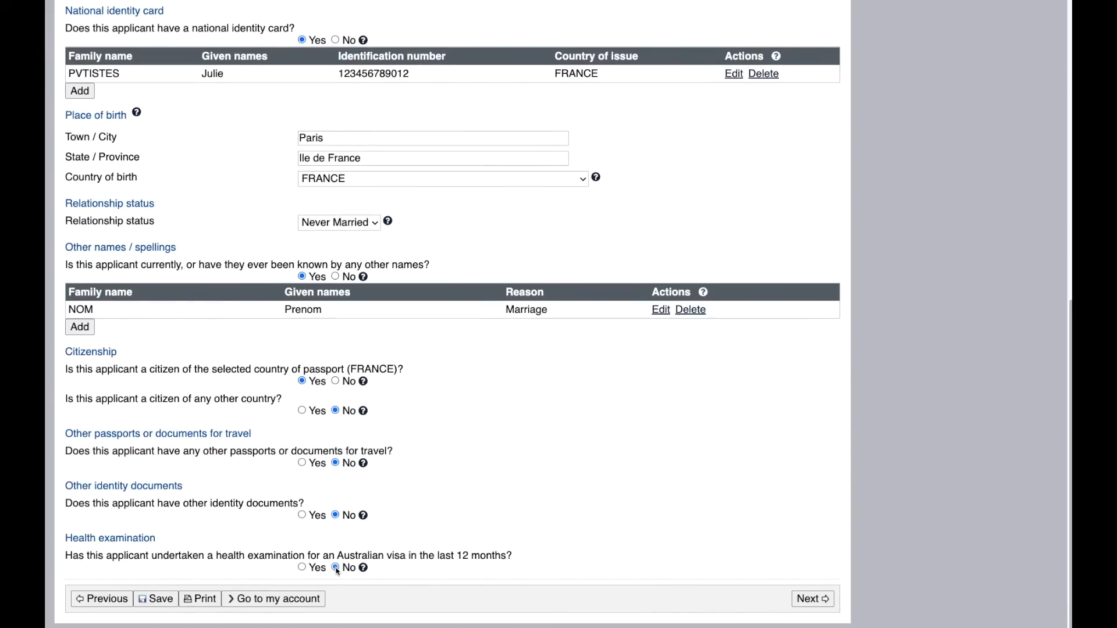
left_click(799, 605)
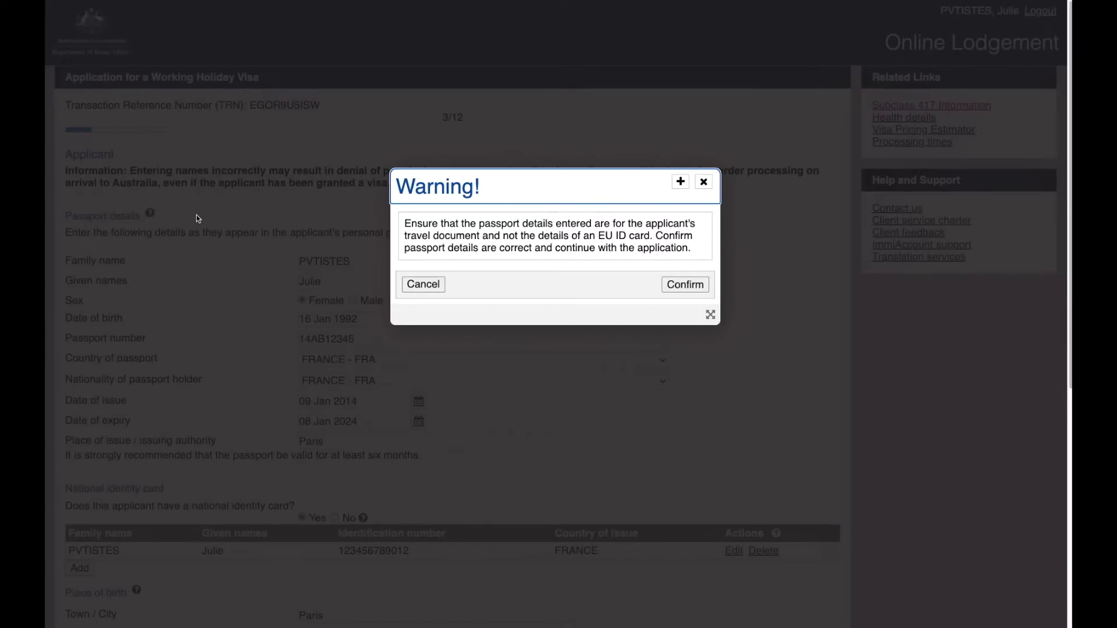
Step: Confirm the passport details warning
left_click(698, 291)
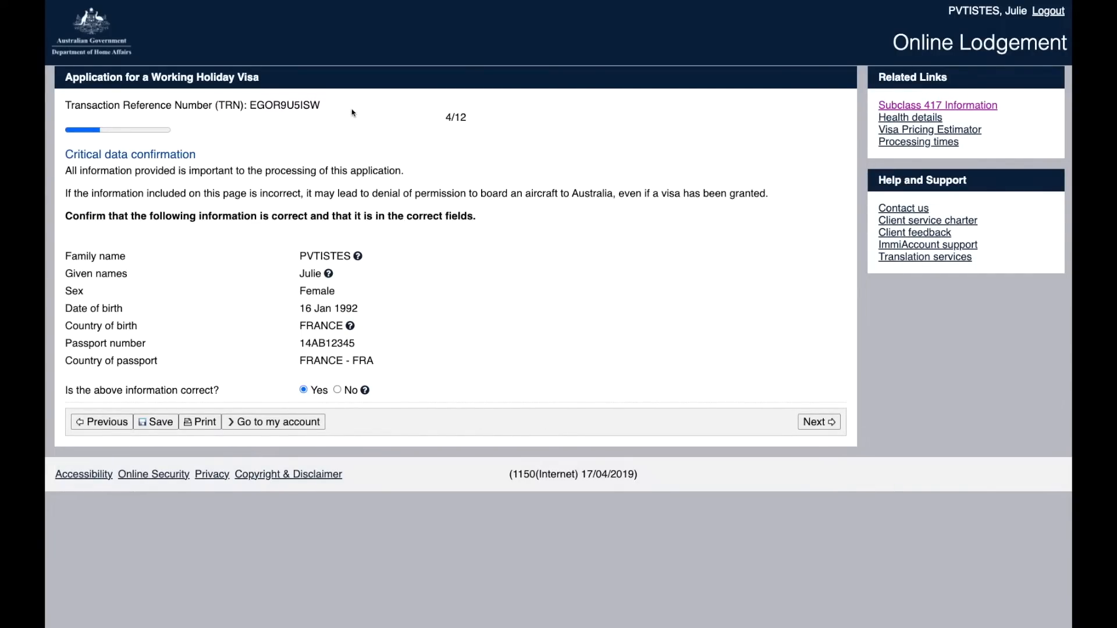
Step: Select the transaction reference number, then continue to Contact details with critical data confirmed as Yes
left_click_drag(347, 111, 63, 104)
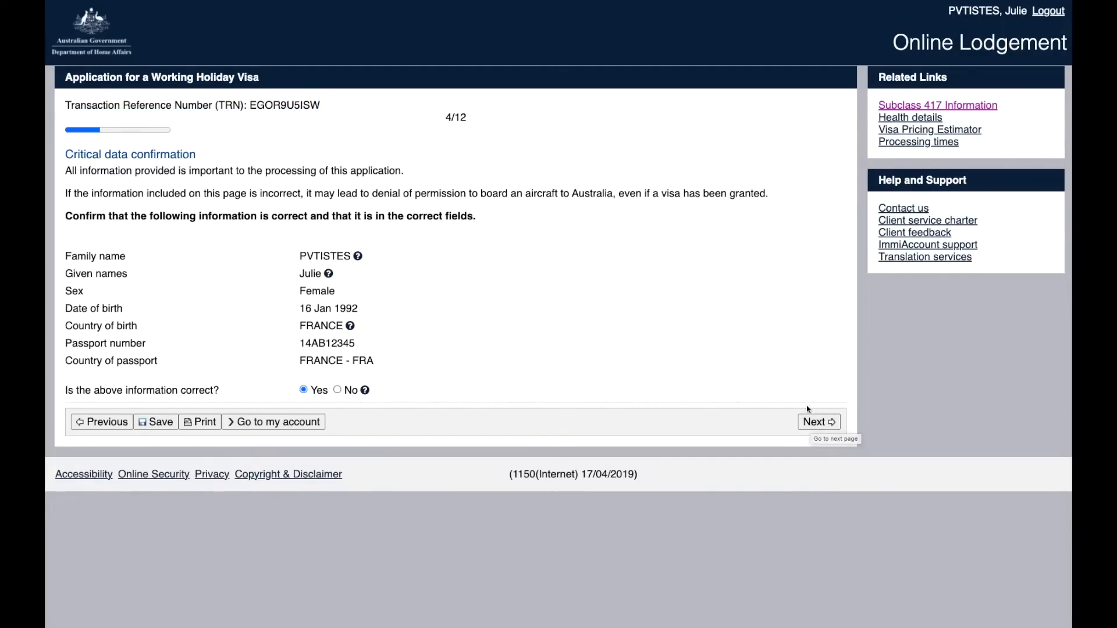
left_click(816, 422)
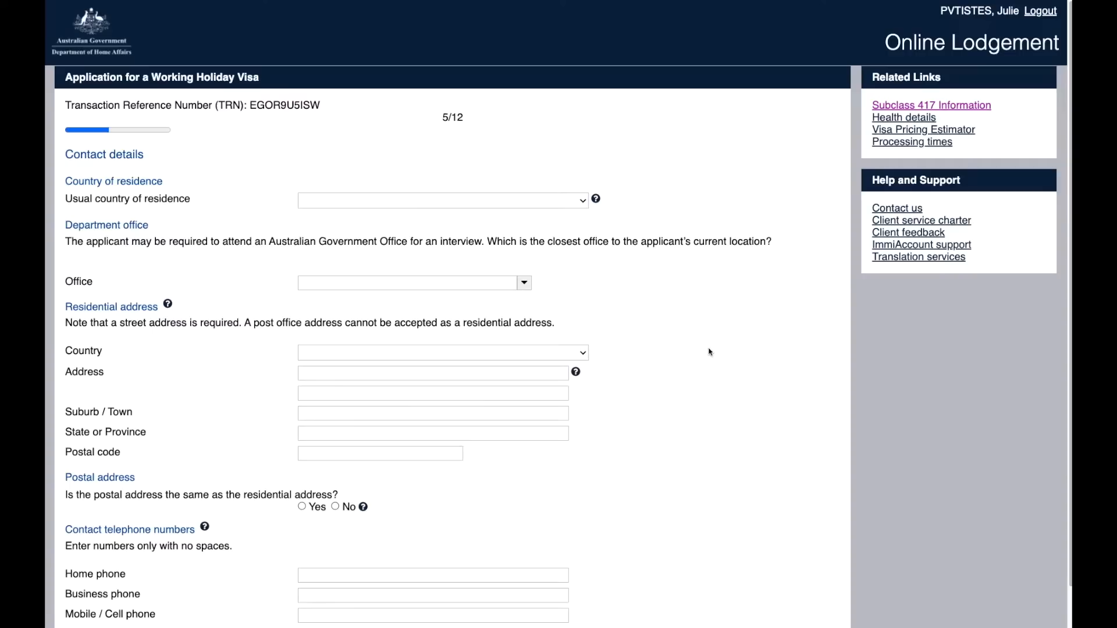
Step: Set the usual country of residence to FRANCE
left_click(340, 201)
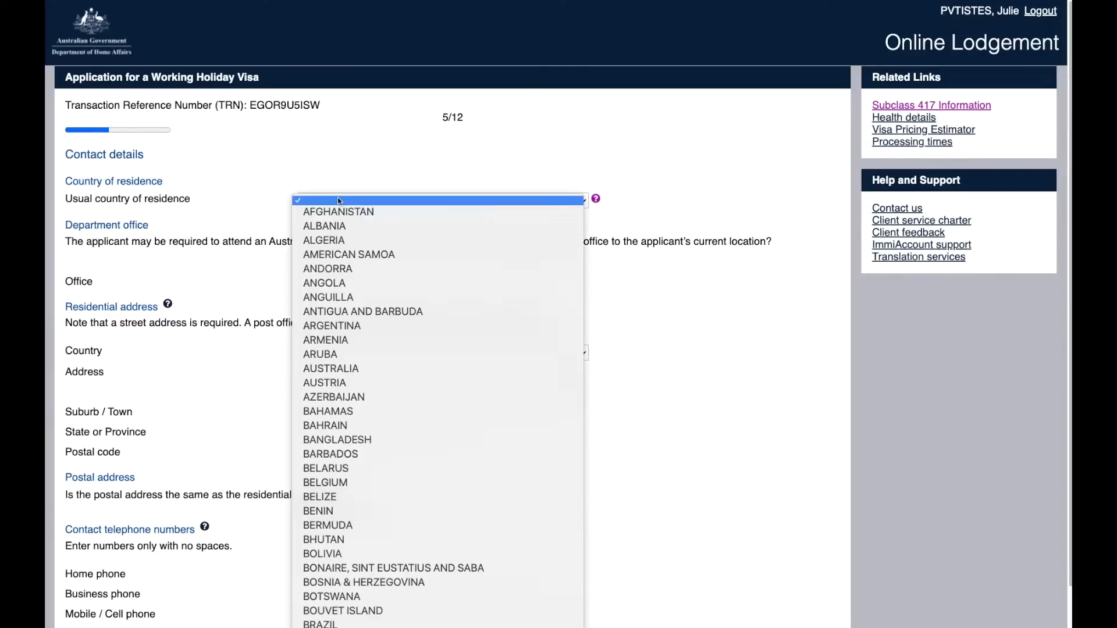
scroll(437, 395, "down", 10)
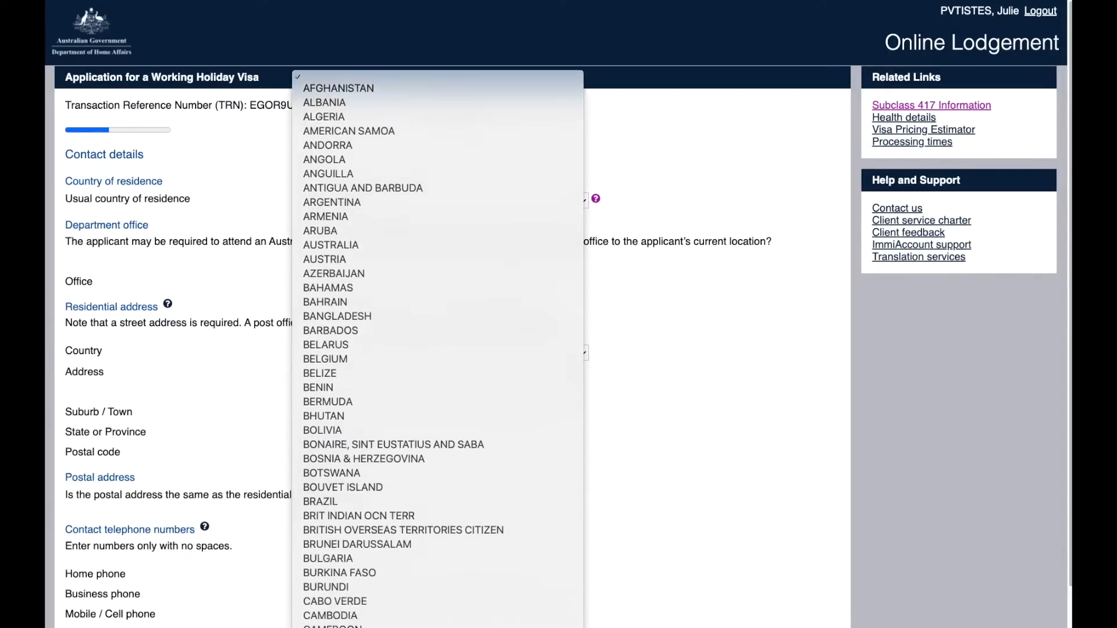
scroll(372, 582, "down", 5)
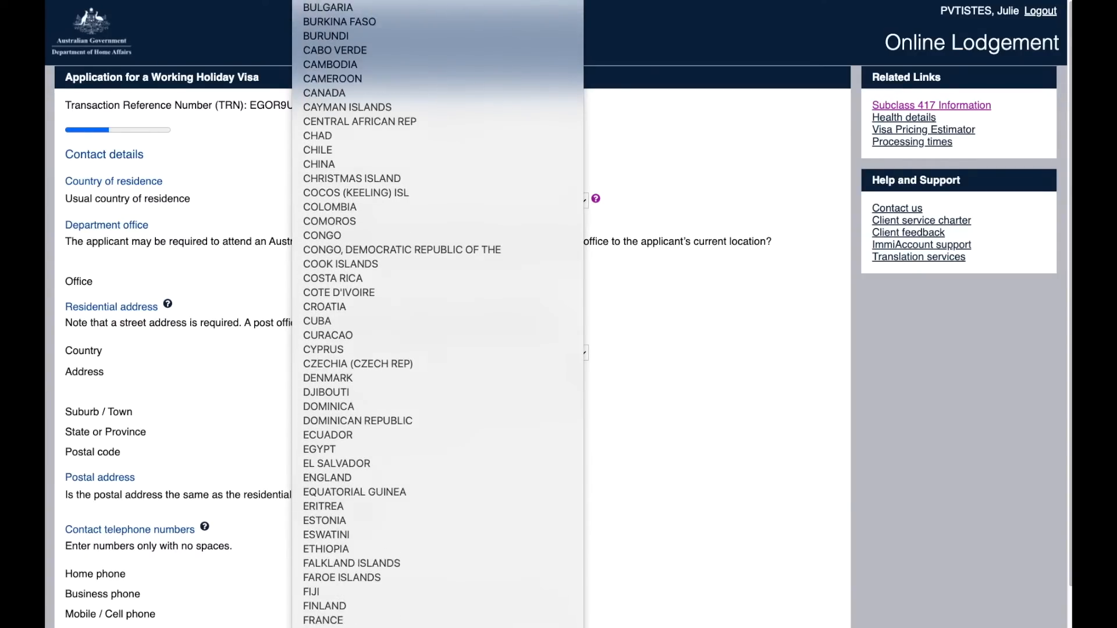
left_click(369, 611)
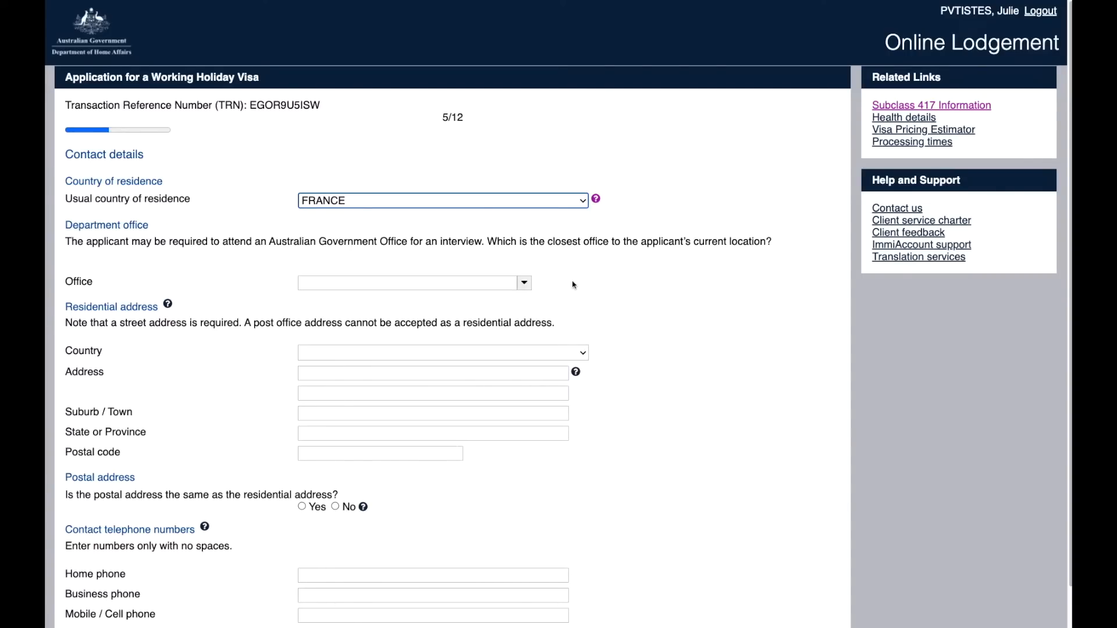
Step: Choose United Kingdom, London as the nearest department office
left_click(478, 280)
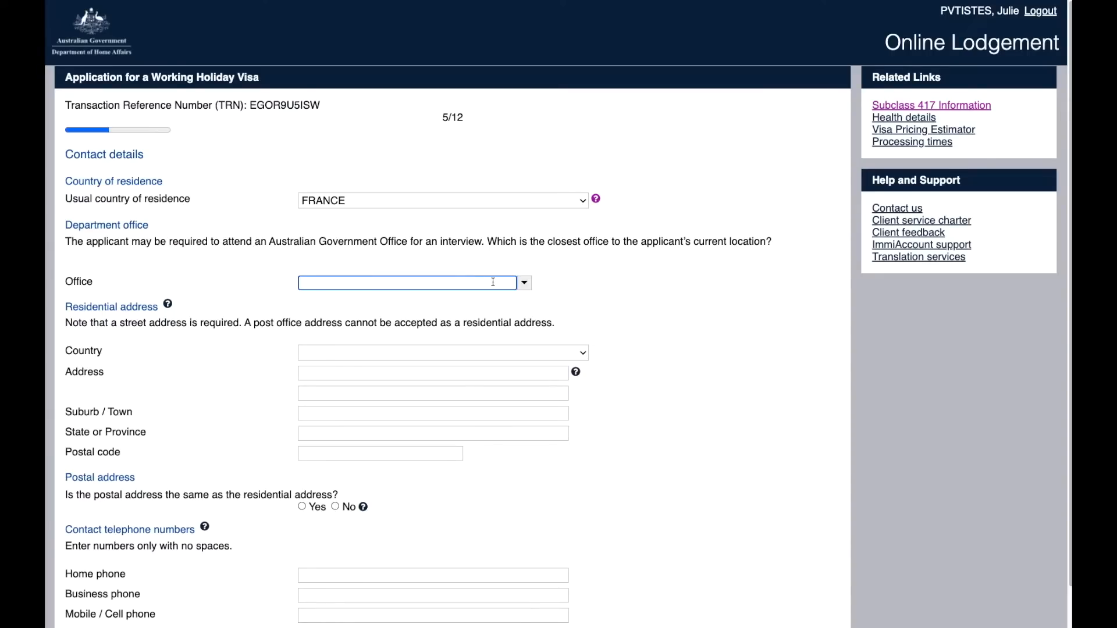
left_click(524, 282)
left_click_drag(526, 293, 511, 401)
scroll(511, 401, "down", 2)
left_click(416, 353)
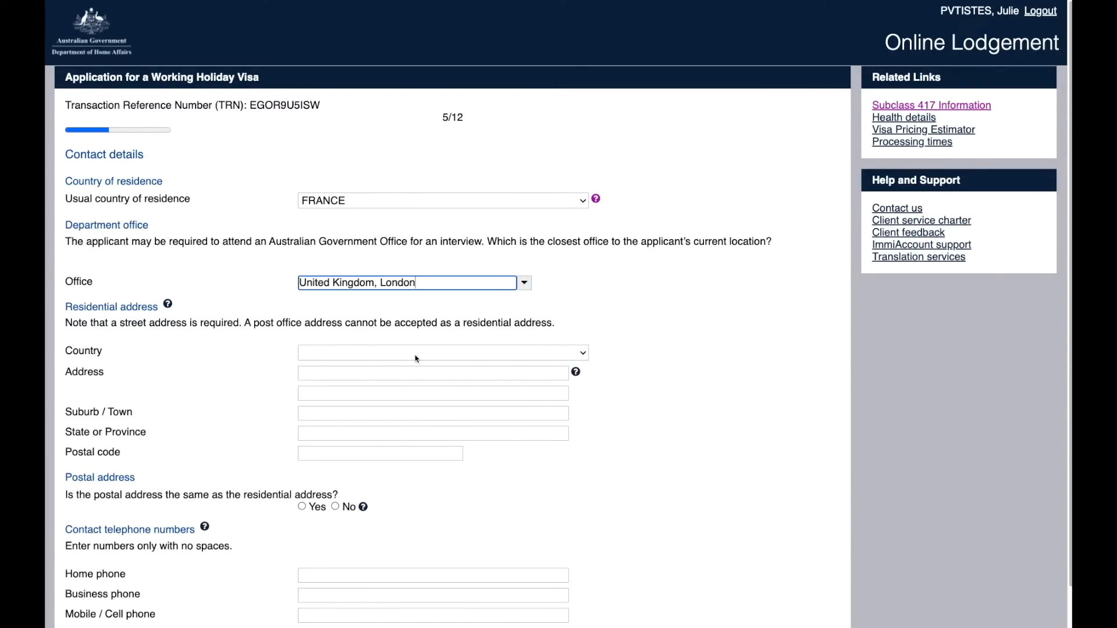
Step: Set the residential address country to France and mark the postal address as the same
left_click(534, 353)
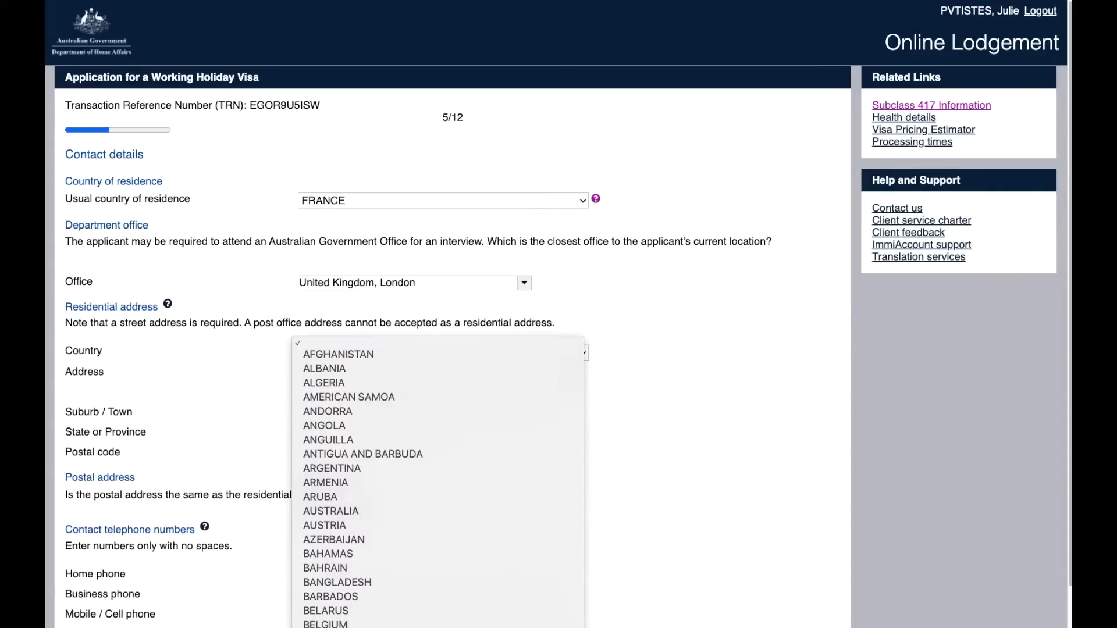
type("france")
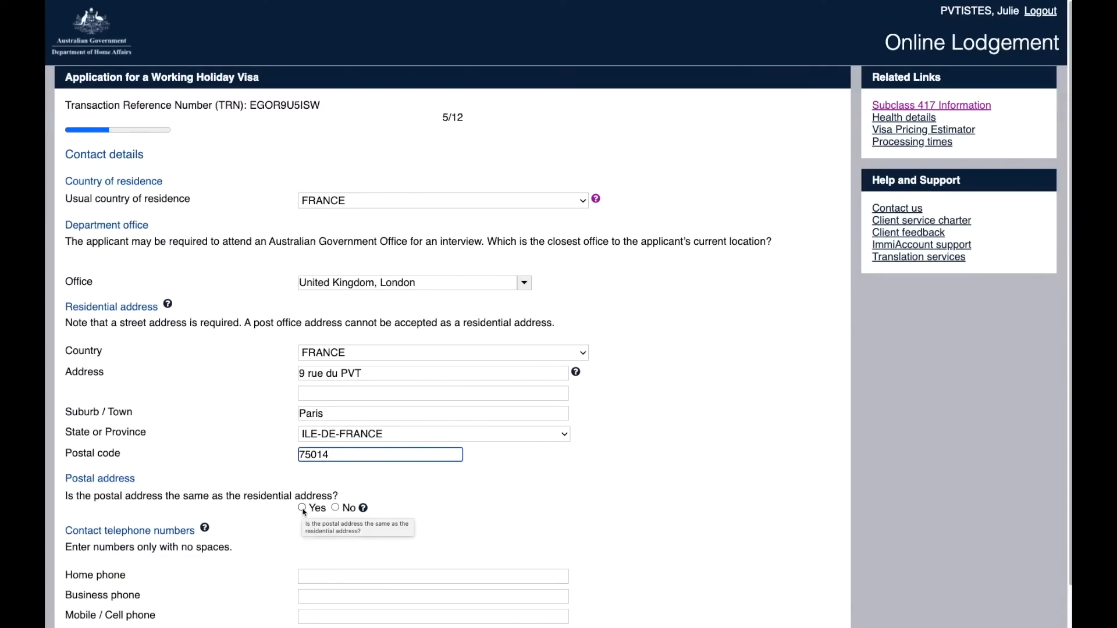
left_click(335, 508)
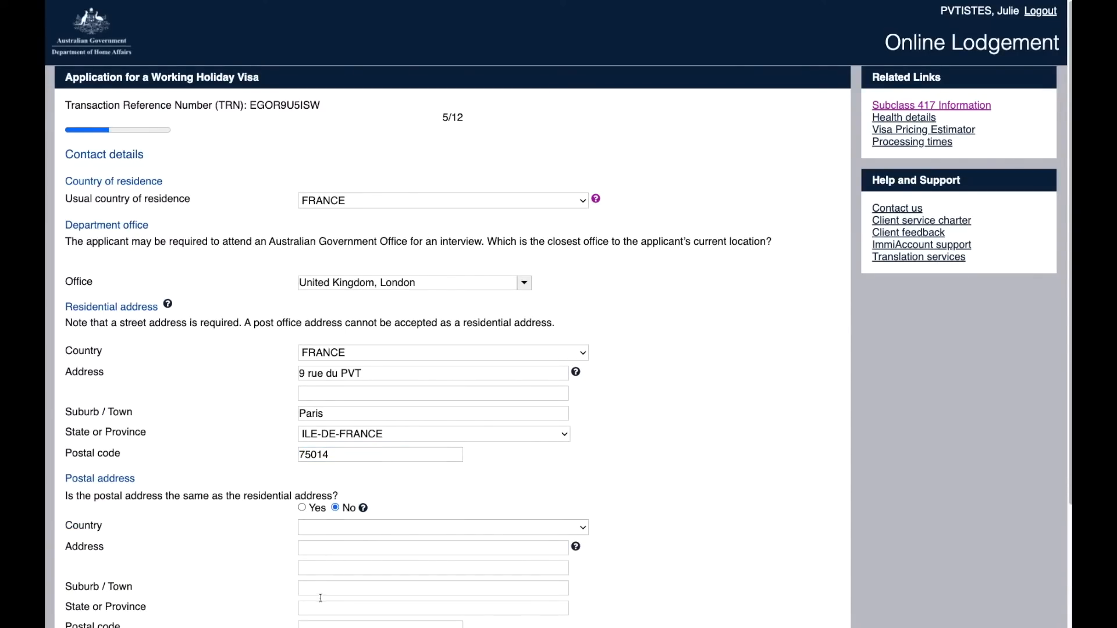
left_click(302, 508)
scroll(101, 528, "down", 2)
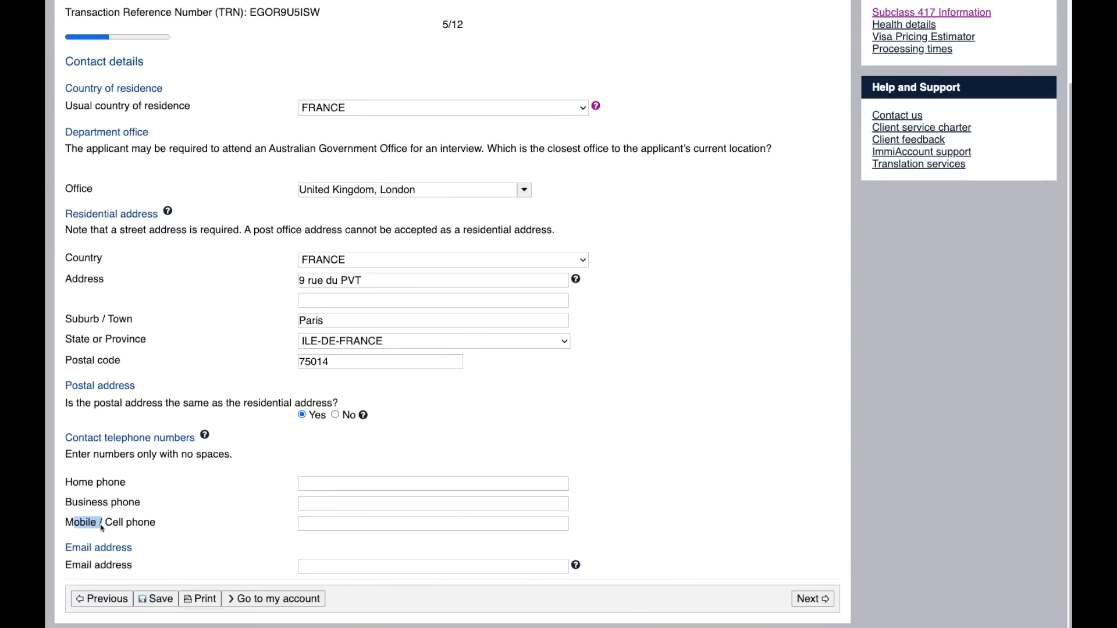
Step: Paste the applicant's mobile phone number and continue to the Authorised recipient page
left_click(101, 527)
left_click(163, 496)
triple_click(150, 489)
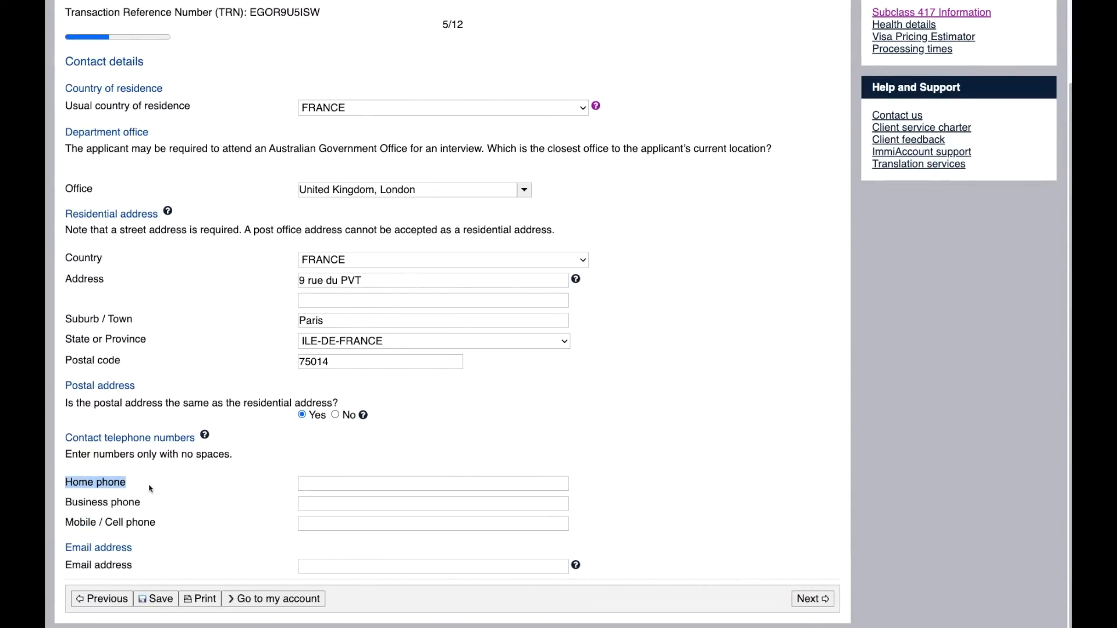
left_click_drag(66, 504, 154, 508)
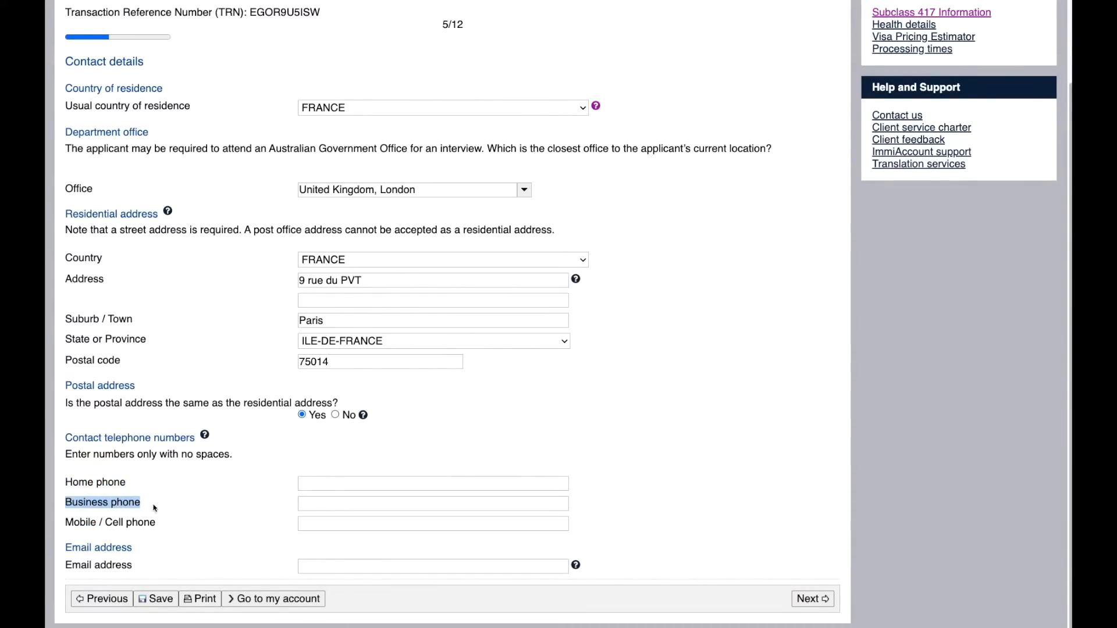
left_click(85, 528)
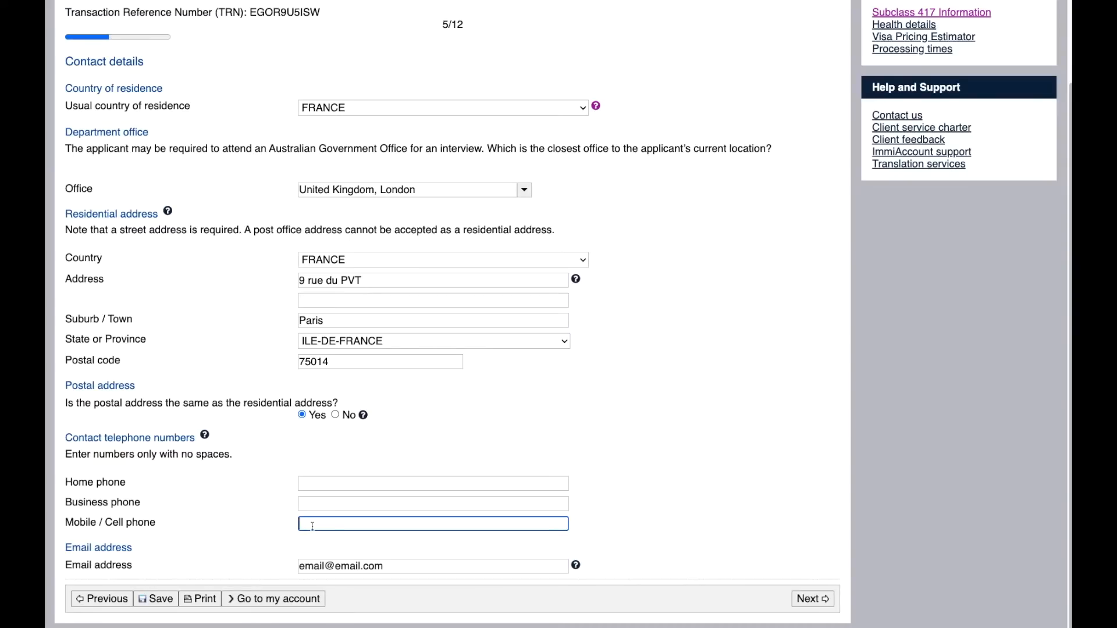
key("ctrl+v")
left_click(807, 606)
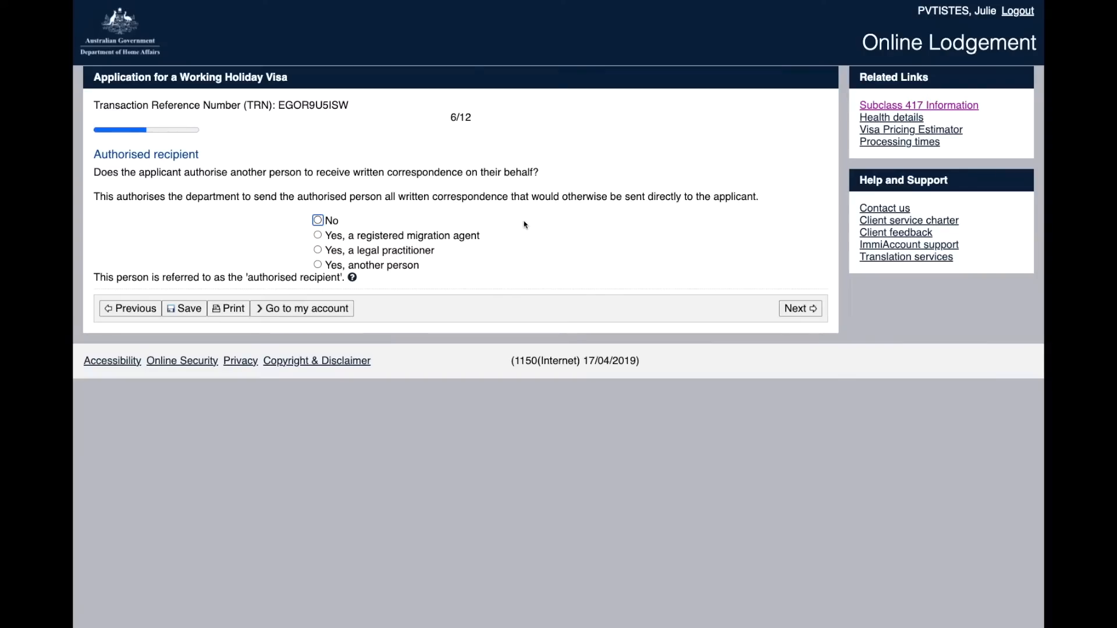
Step: Answer No to using an authorised recipient and move on to Occupation and education
left_click(317, 221)
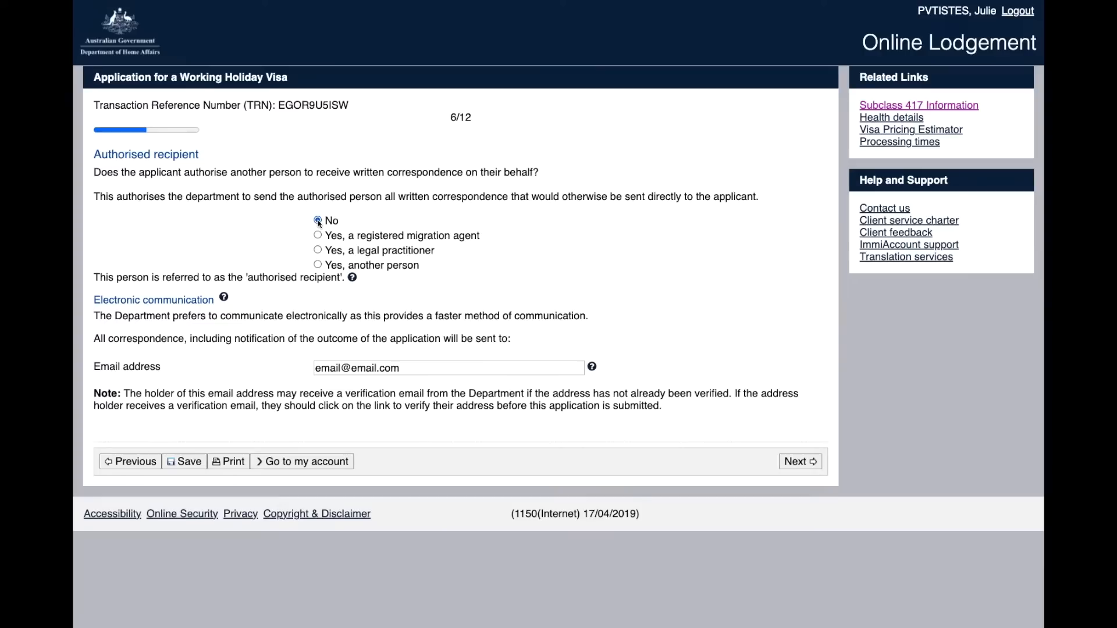
left_click(799, 462)
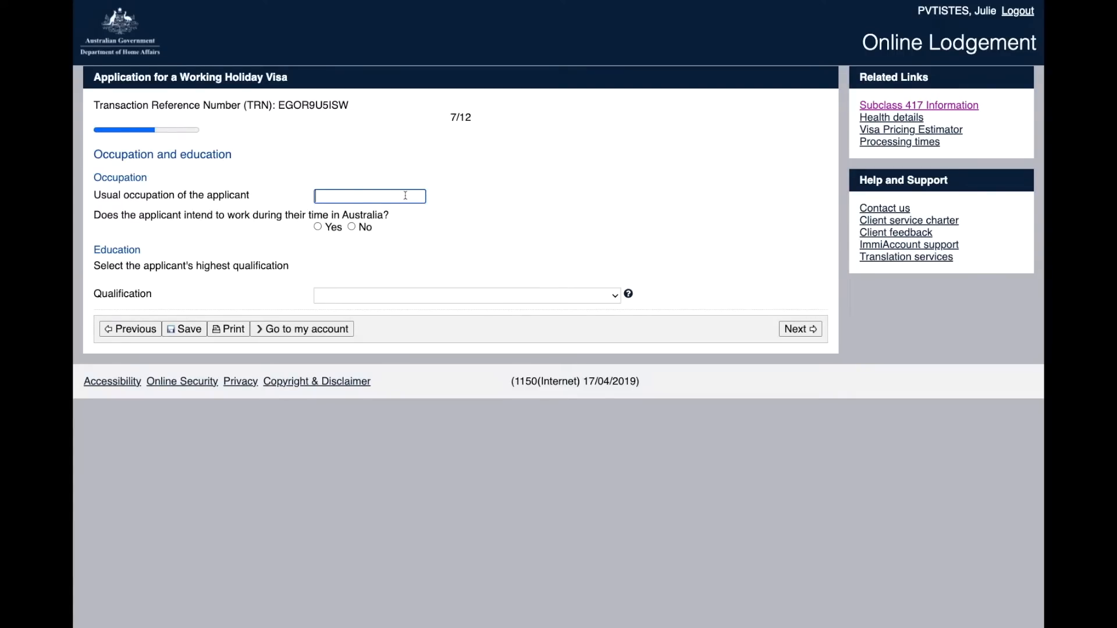
Step: Enter occupation Unemployed, intention to work Yes, and industry Agriculture, Forestry and Fishing
type("Unemployed")
left_click(318, 227)
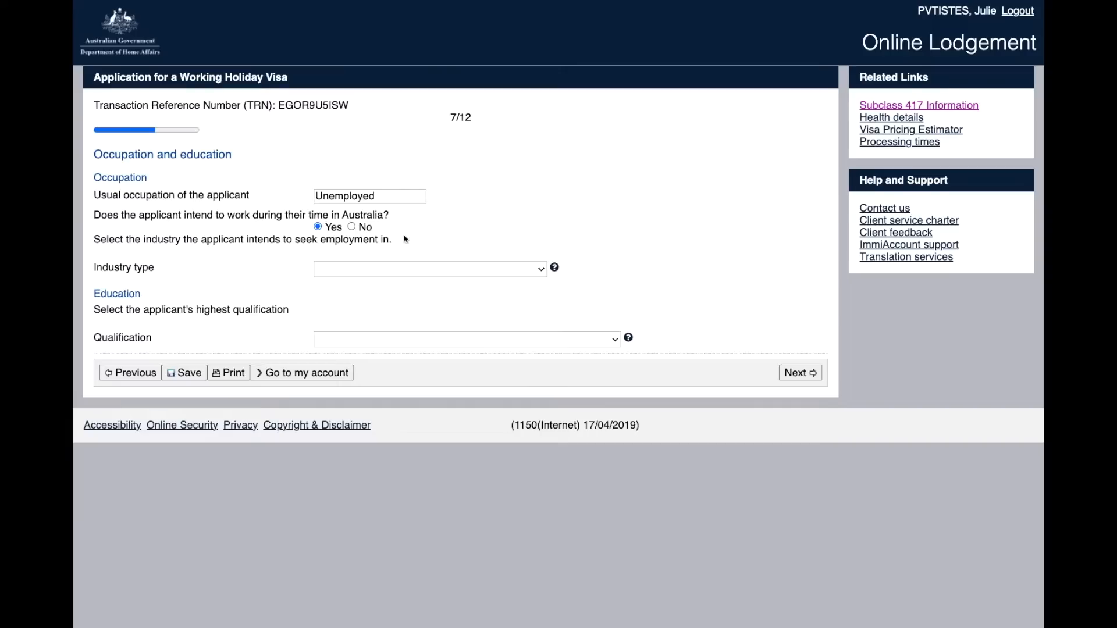
left_click(406, 268)
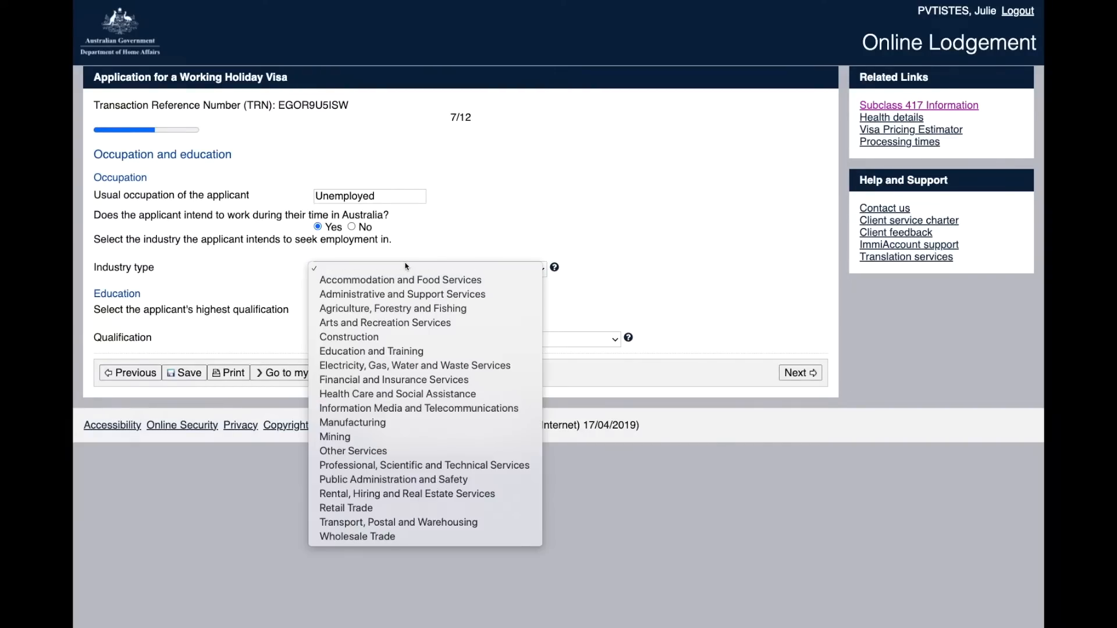
left_click(408, 308)
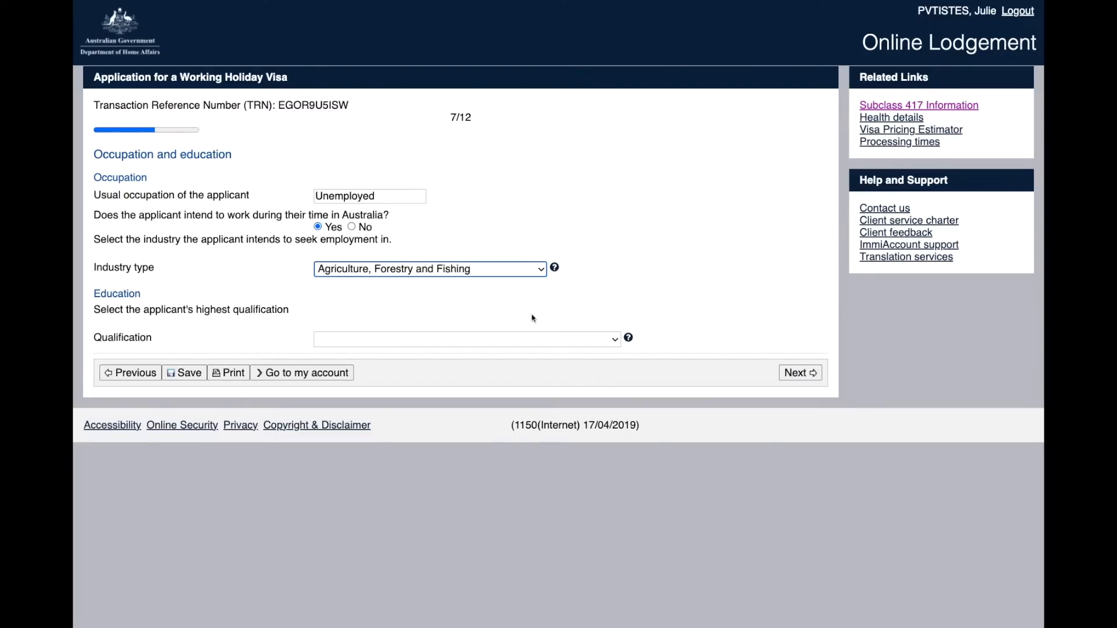
Step: Choose Diploma as the highest qualification and move on to Health declarations
left_click(530, 340)
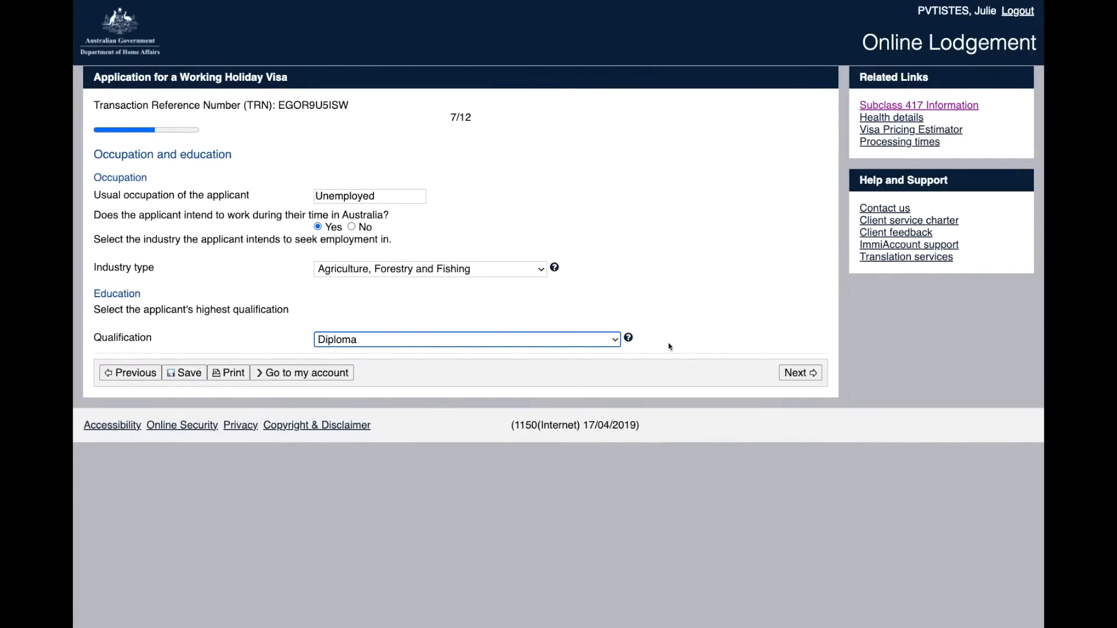
left_click(793, 372)
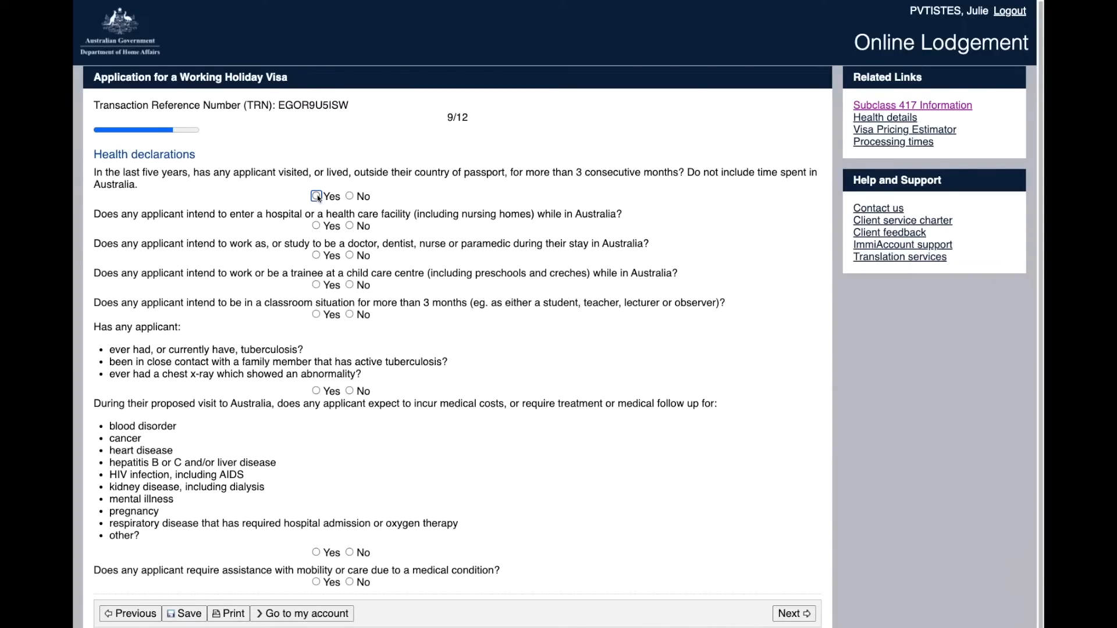
Step: Answer Yes to living abroad and add the applicant's BRAZIL stay, 4 Jan–10 May 2018
left_click(316, 196)
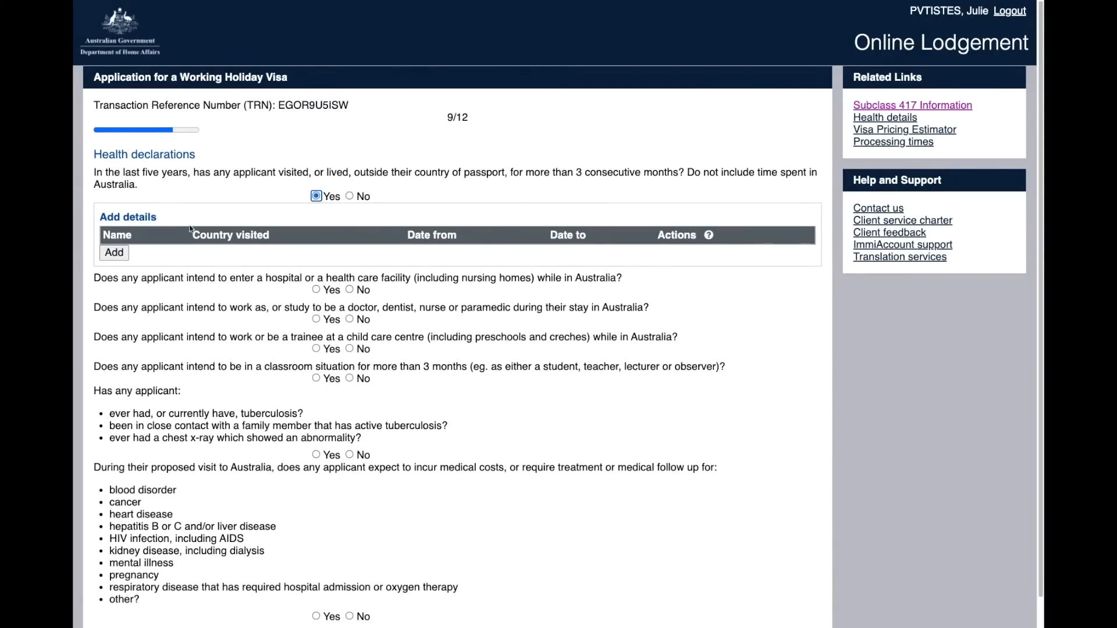
left_click(116, 254)
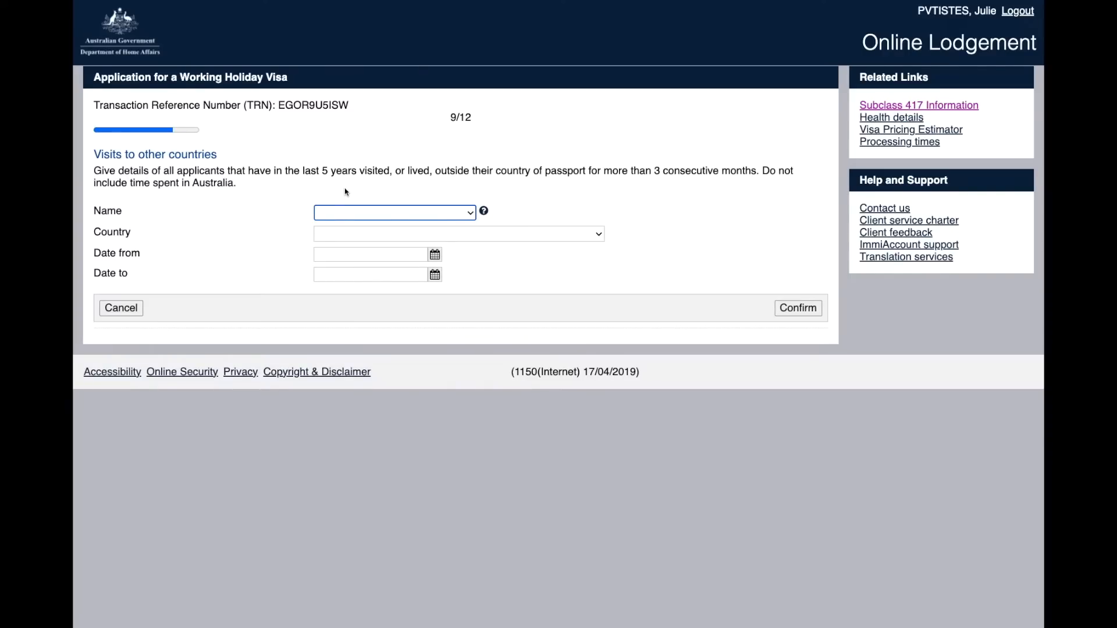
left_click(390, 213)
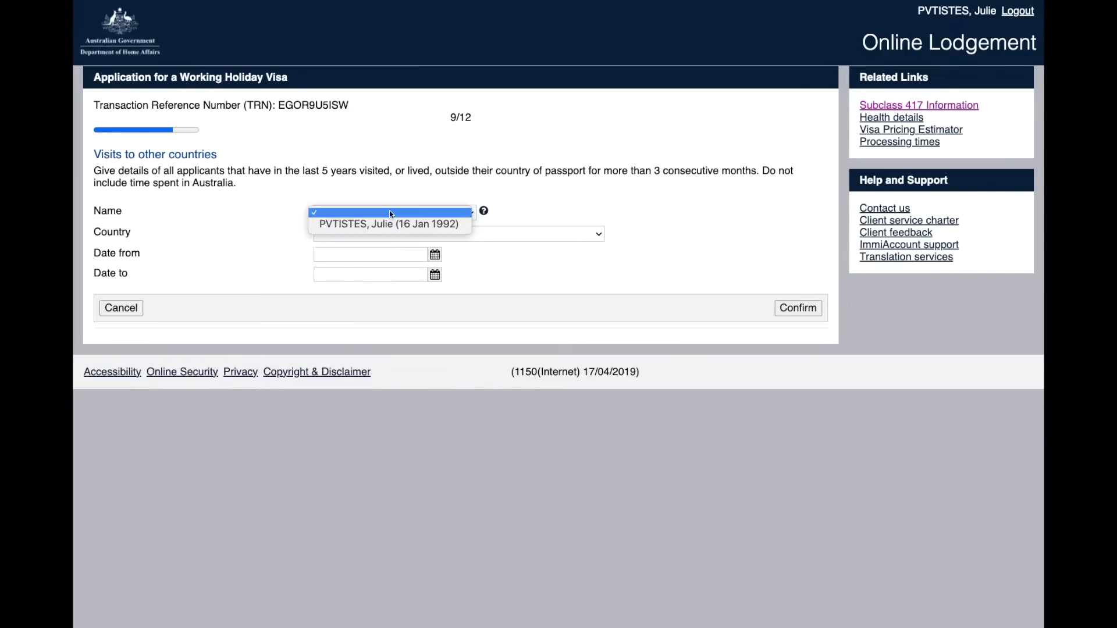
left_click(389, 225)
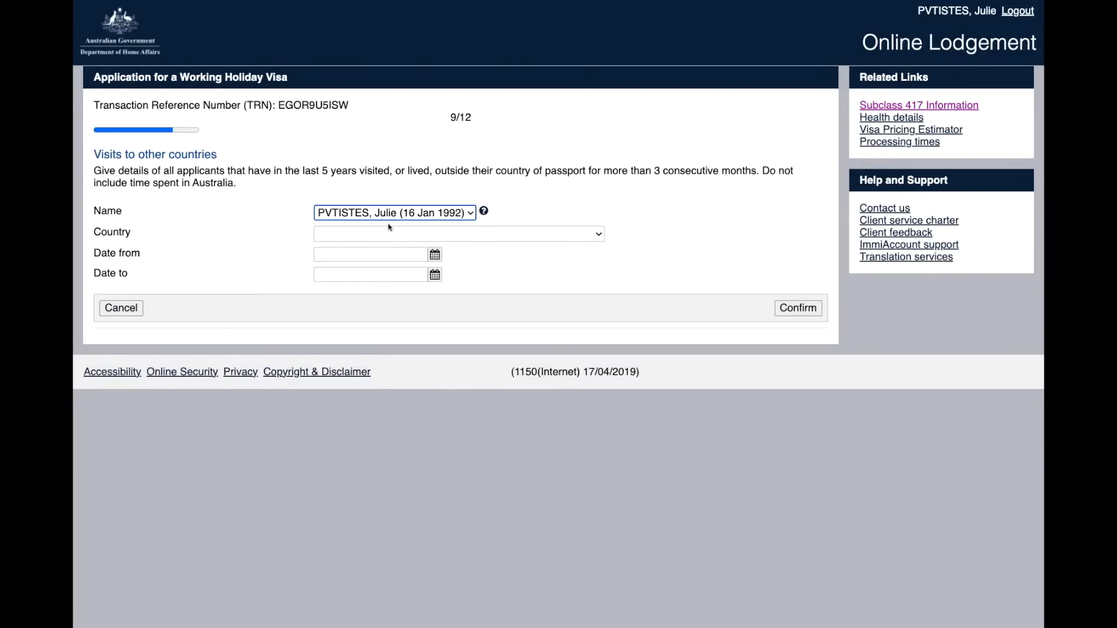
left_click(389, 233)
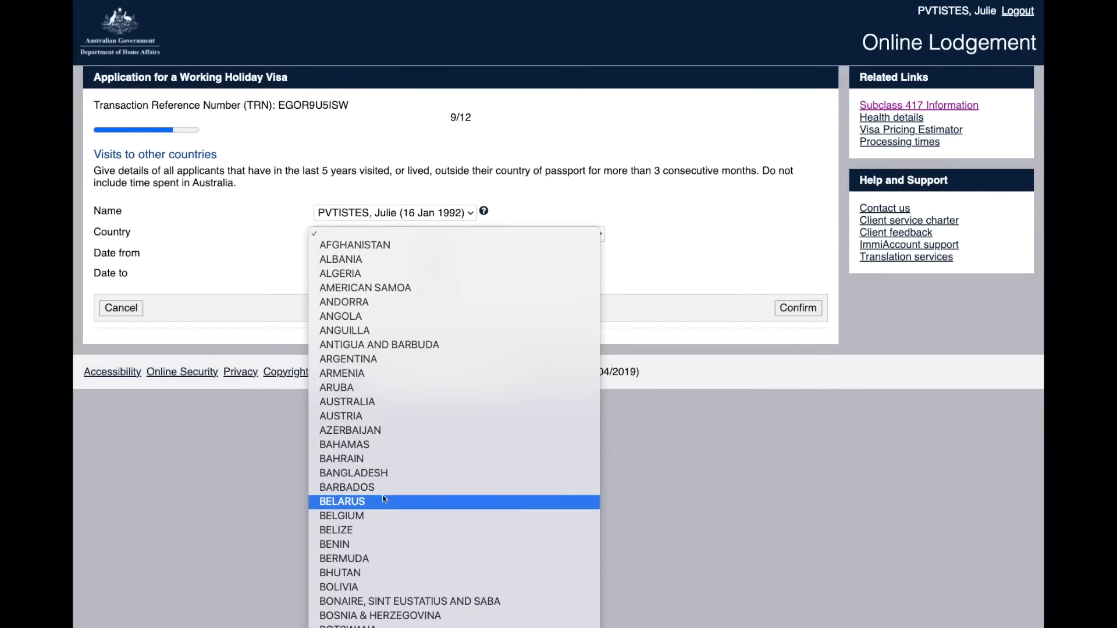
scroll(393, 625, "down", 4)
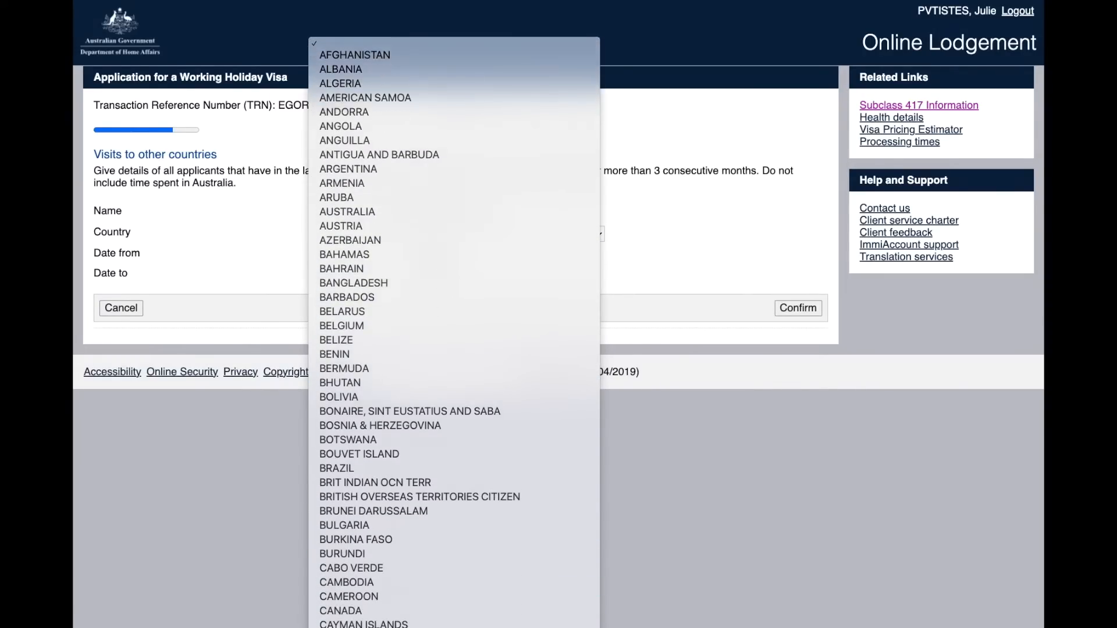
left_click(352, 438)
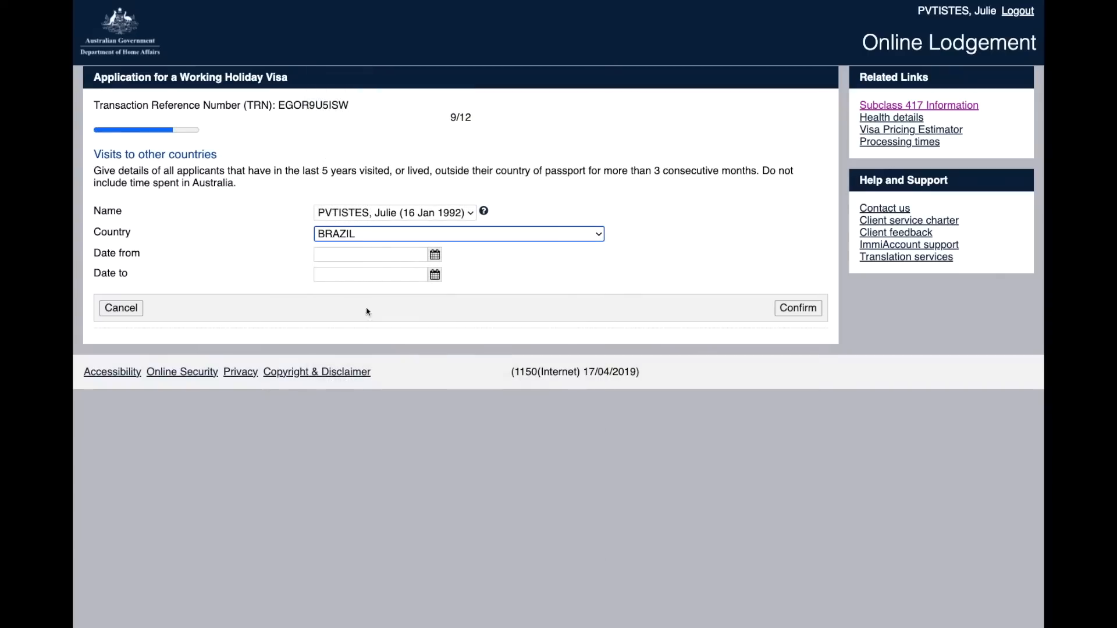
left_click(435, 256)
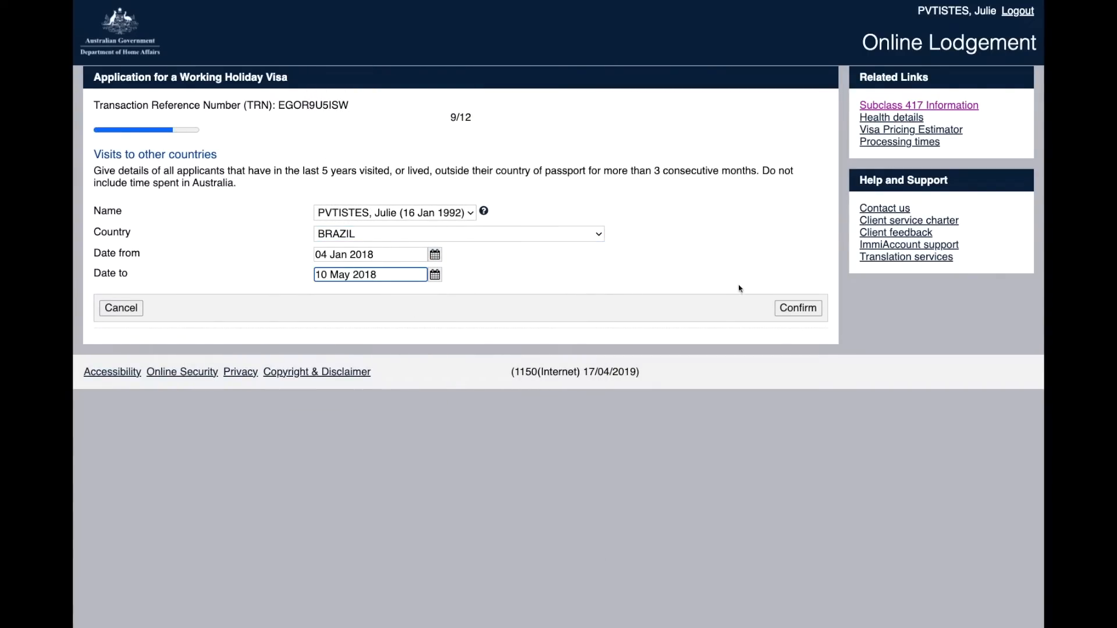
left_click(785, 308)
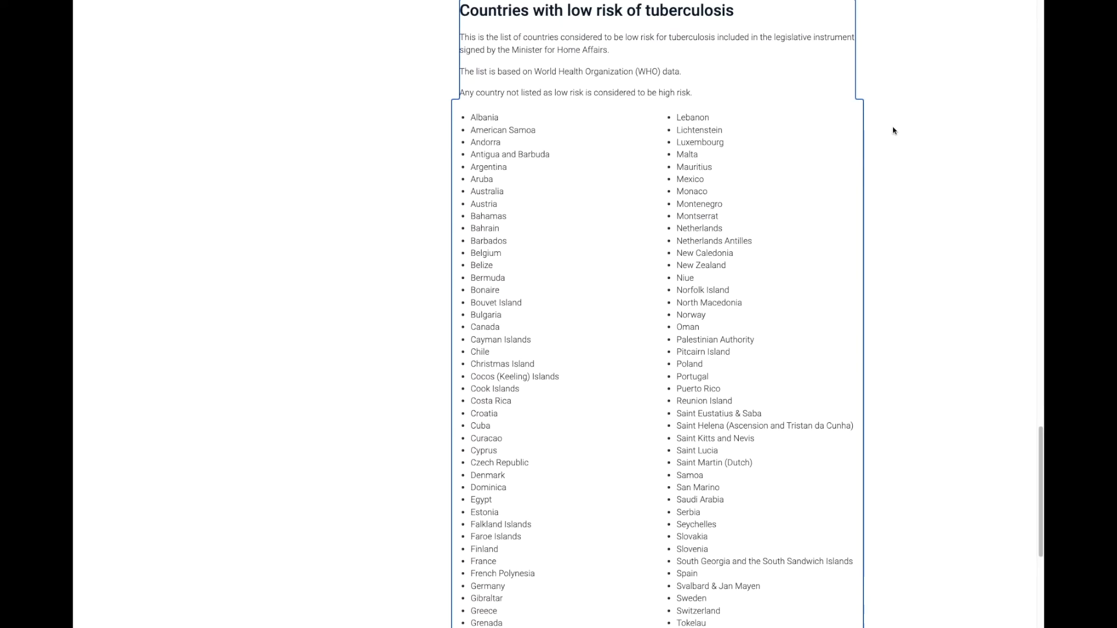
Step: Scroll through the list of countries with low tuberculosis risk
left_click_drag(1039, 435, 1038, 436)
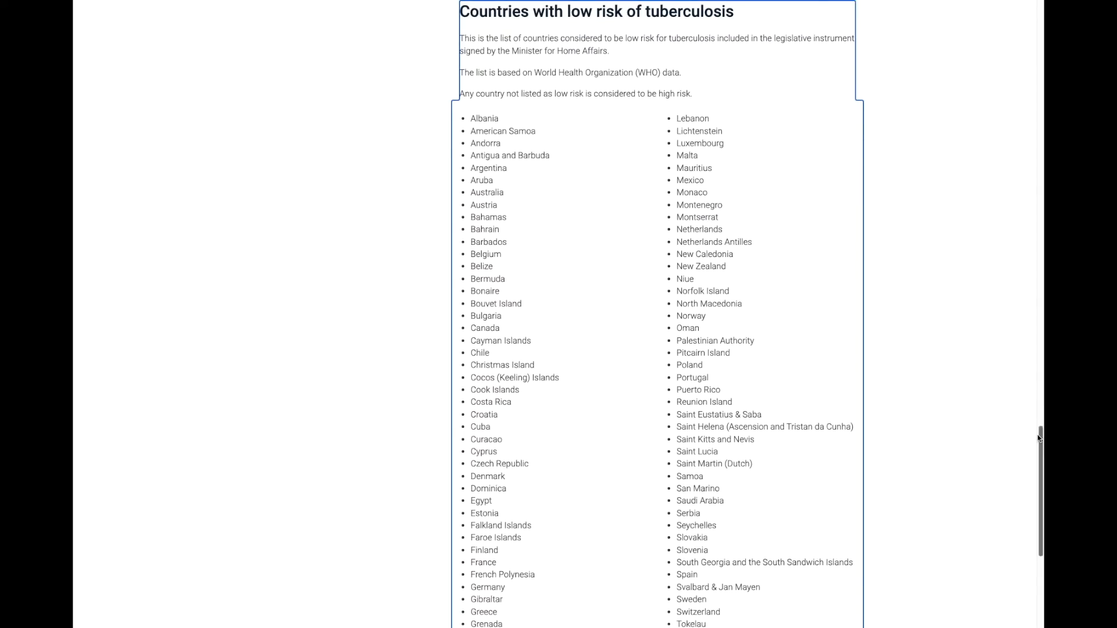
scroll(1038, 438, "down", 1)
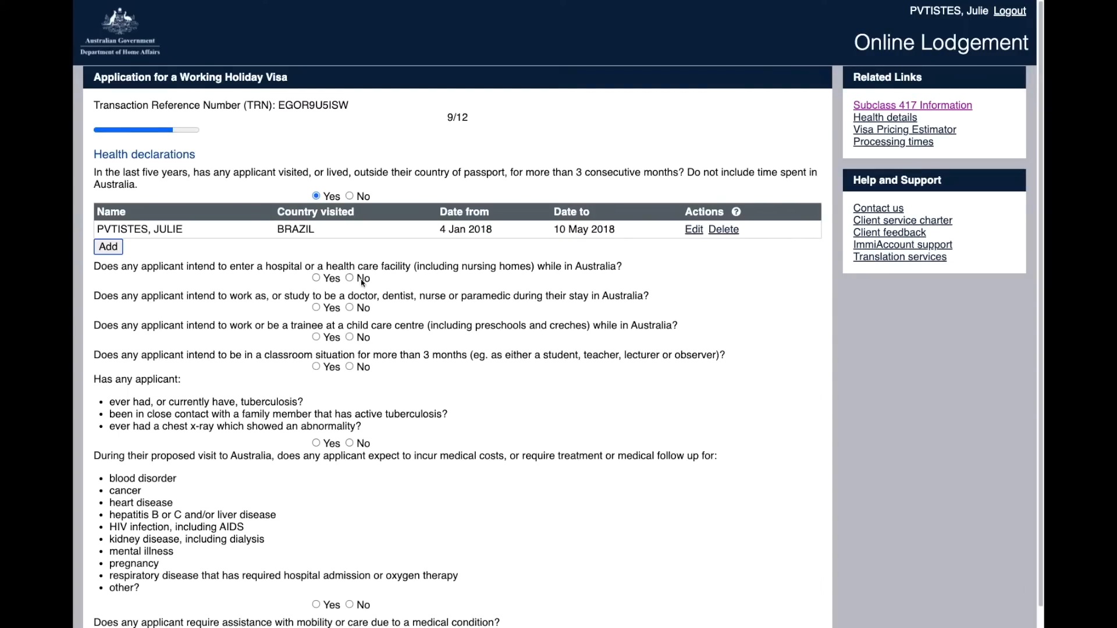
Step: Answer Yes to the hospital question and add a Work entry about working in a nursing home
left_click(316, 278)
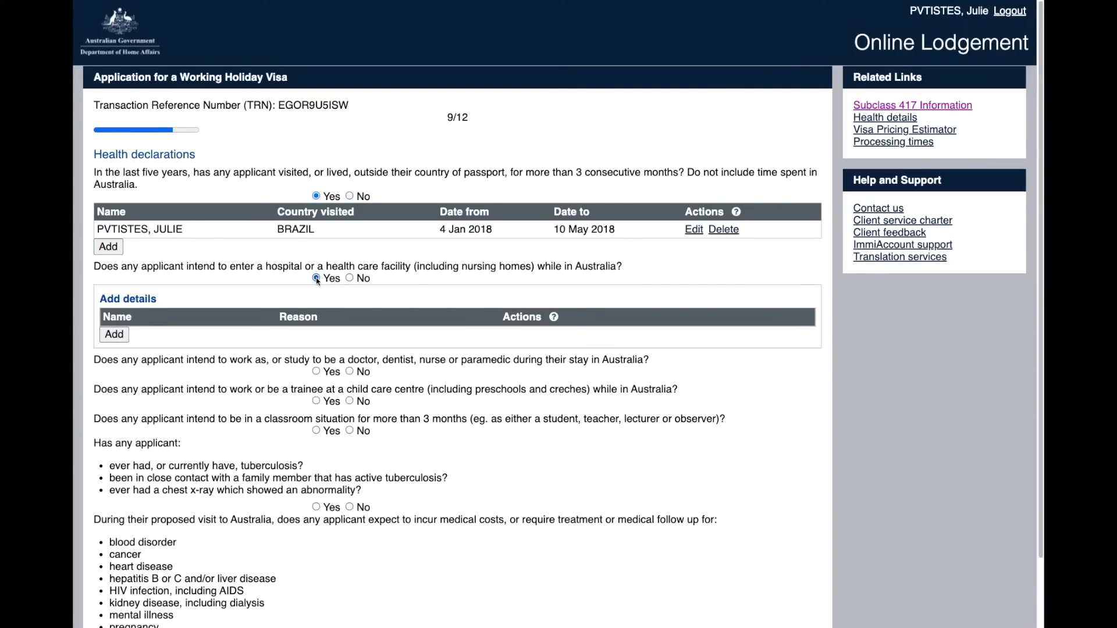
left_click(114, 336)
left_click(364, 198)
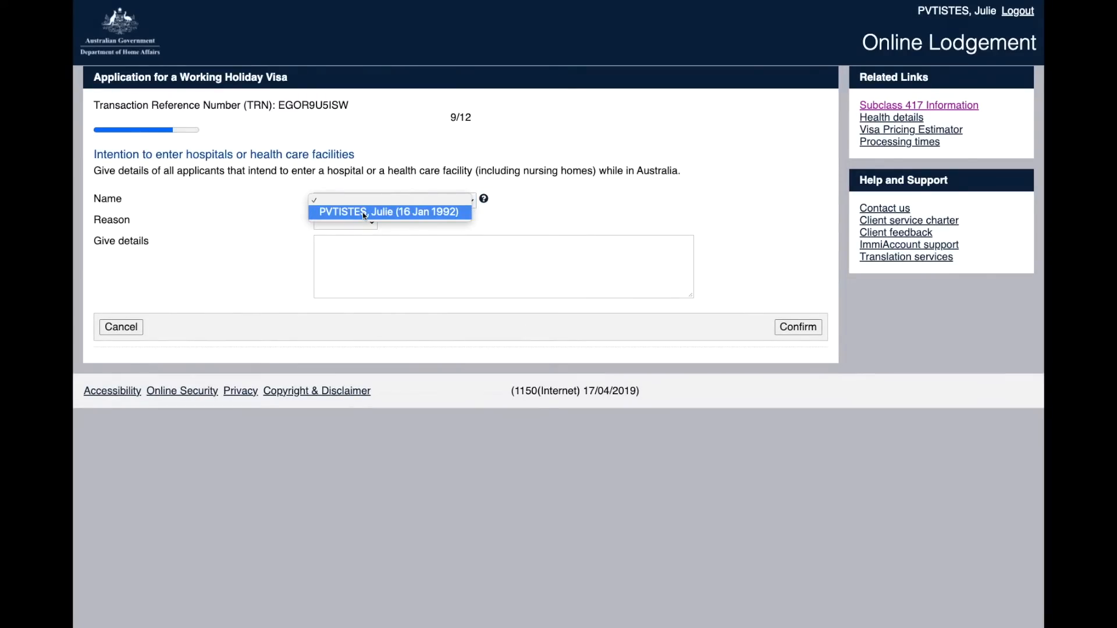
left_click(365, 213)
left_click(366, 222)
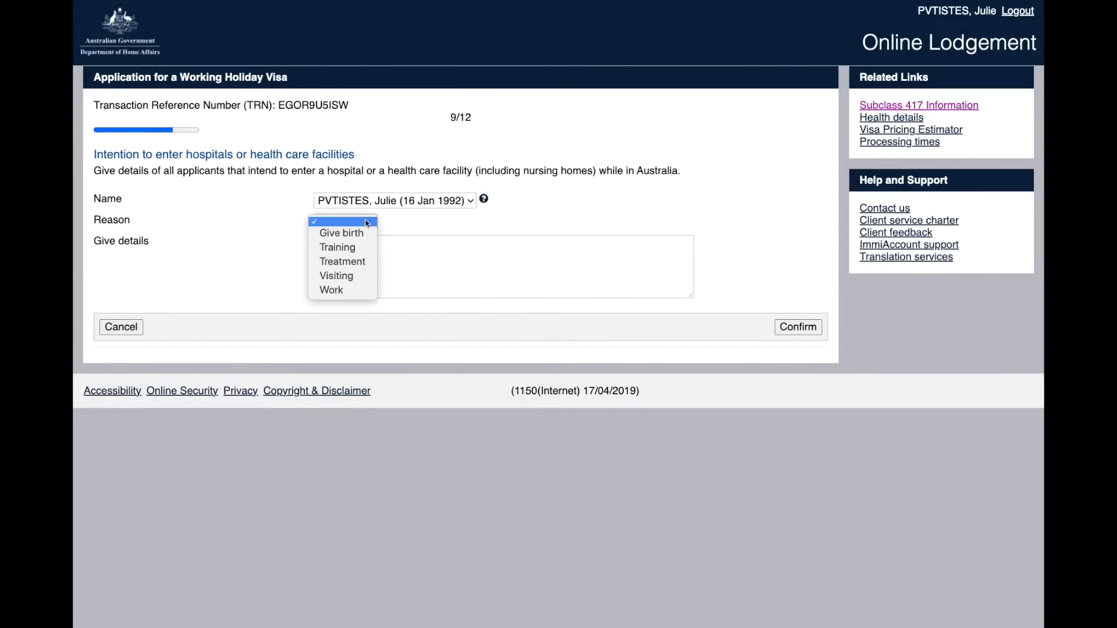
left_click(363, 290)
key("Tab")
type("I intend to work in a nursing home while in Australia.")
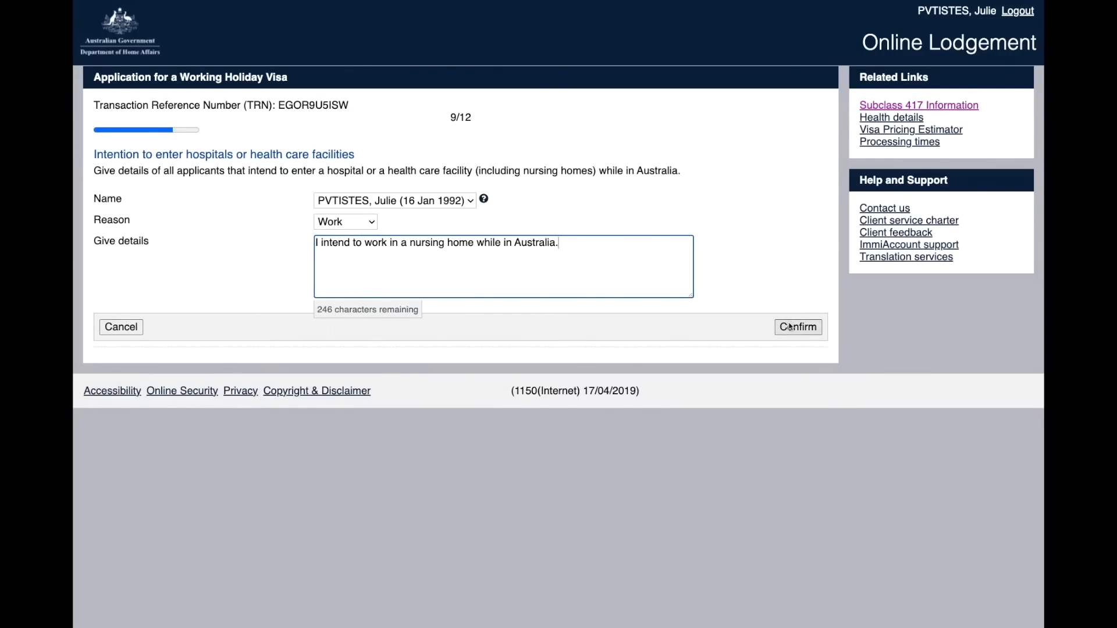
left_click(790, 327)
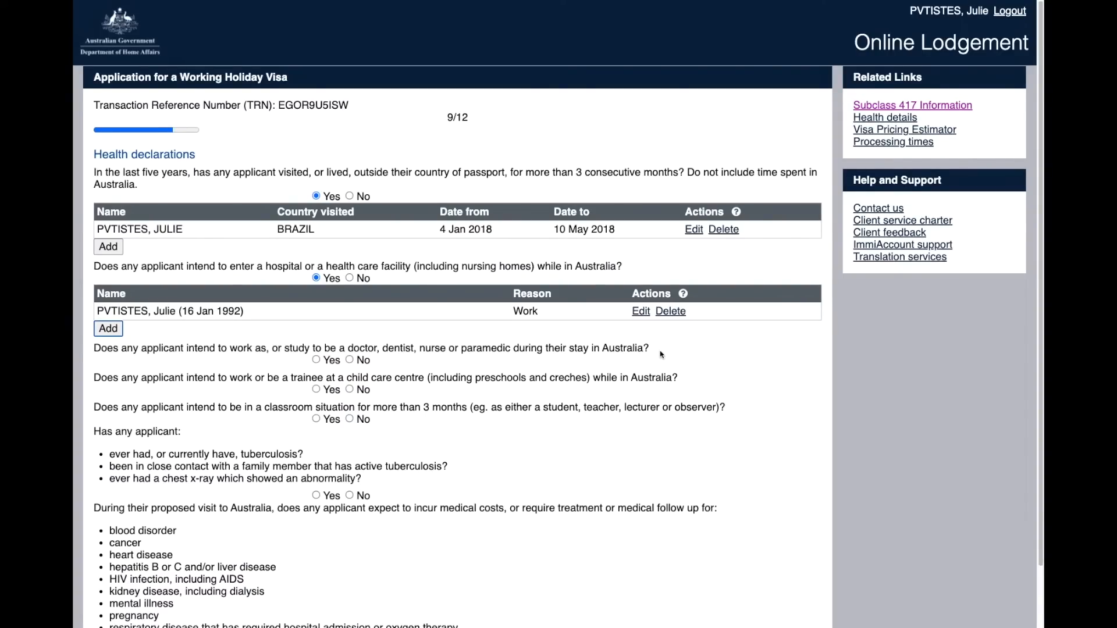
Step: Answer the remaining health questions, choosing No for child care, tuberculosis, medical costs and mobility
left_click(316, 360)
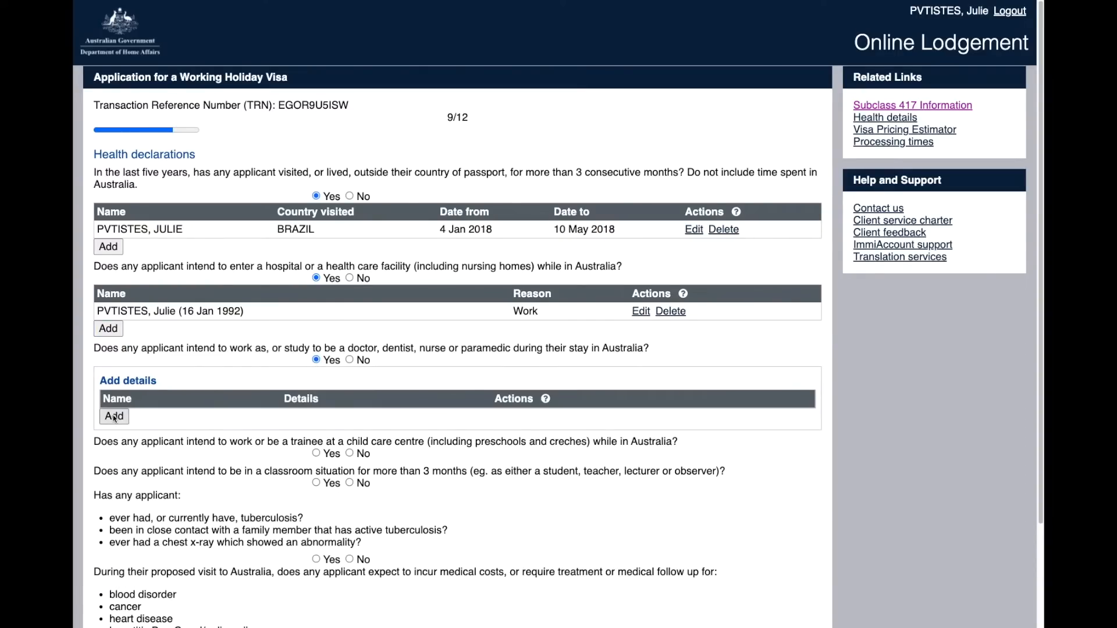
left_click(114, 417)
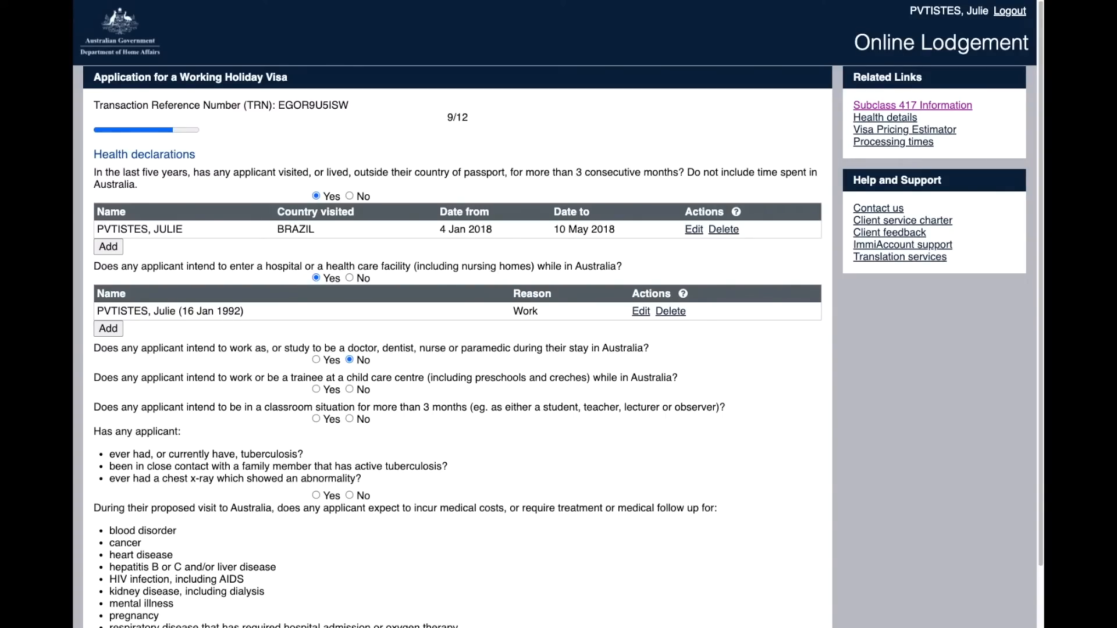
left_click(350, 389)
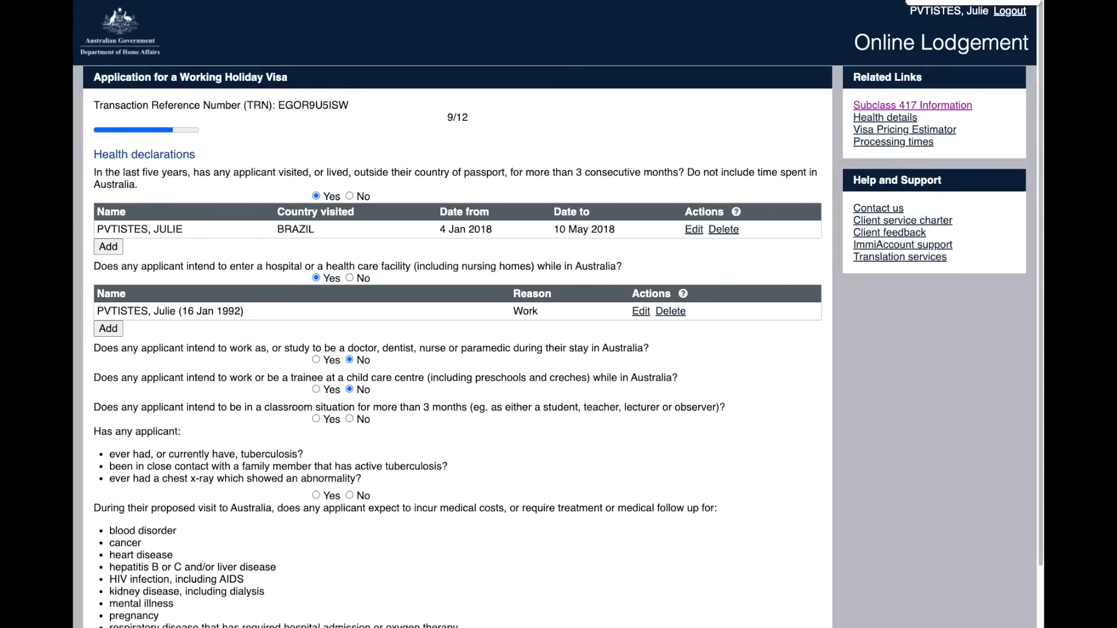
left_click(316, 419)
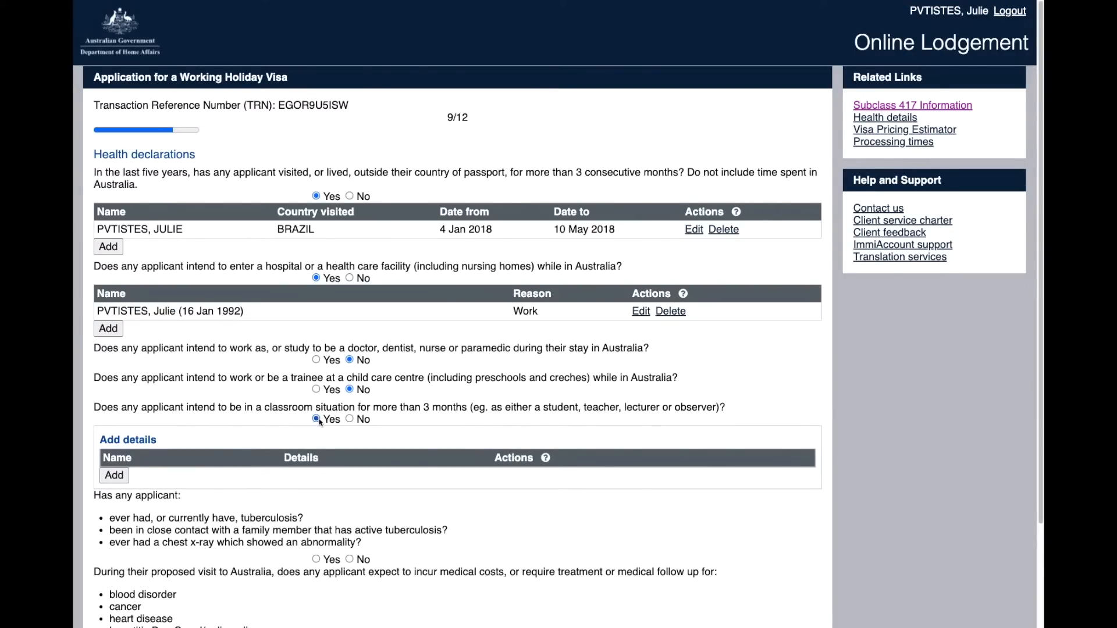
scroll(319, 422, "down", 3)
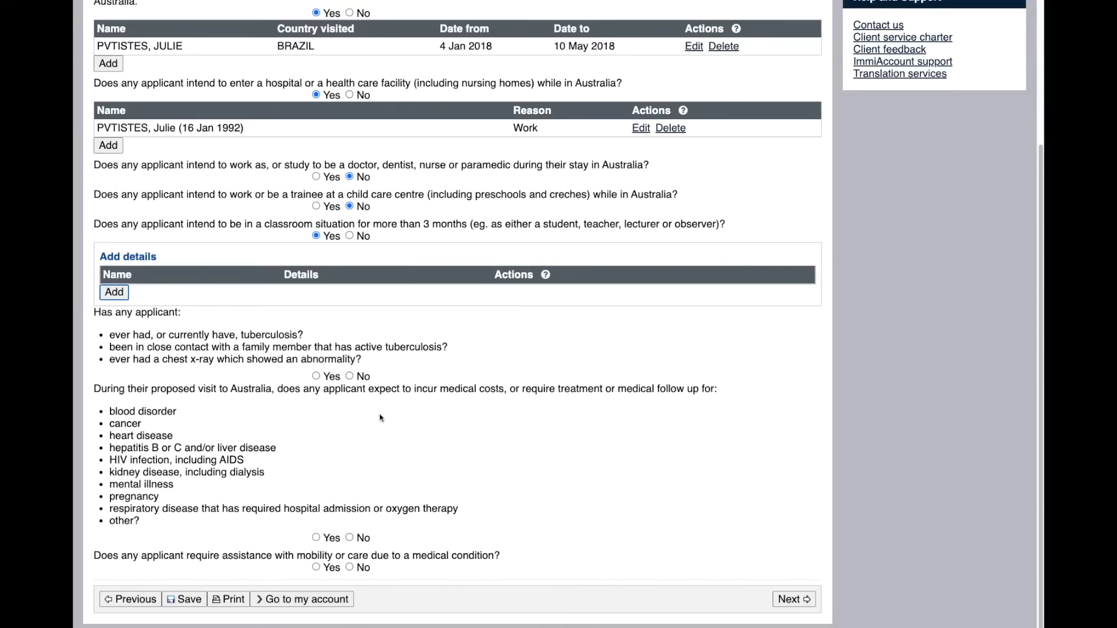
left_click(349, 376)
left_click(349, 538)
left_click(350, 306)
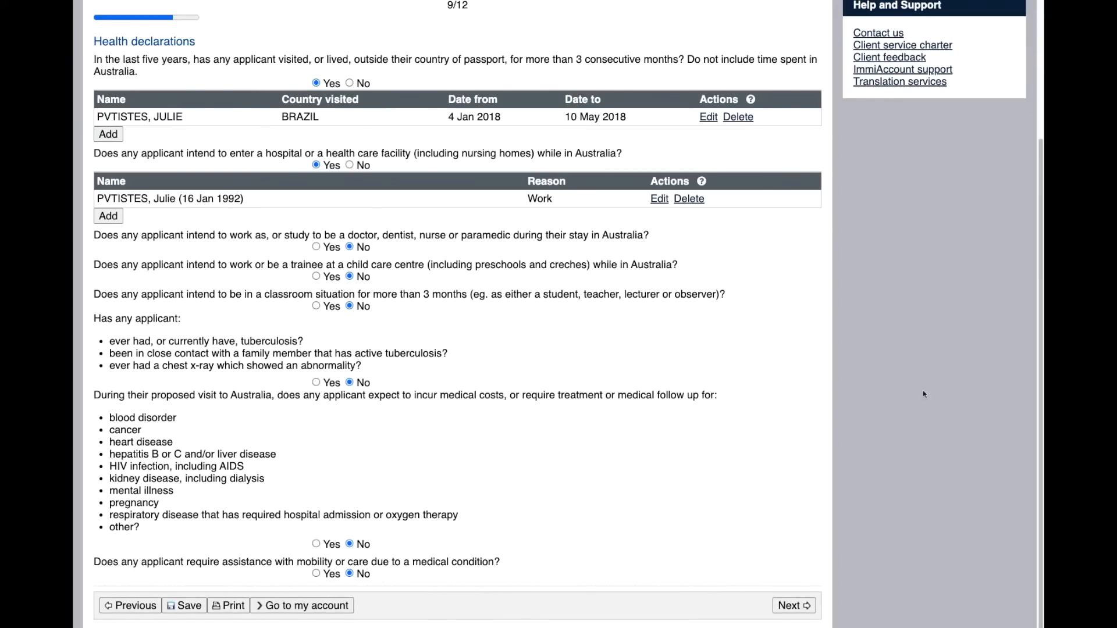
left_click_drag(1040, 374, 1040, 385)
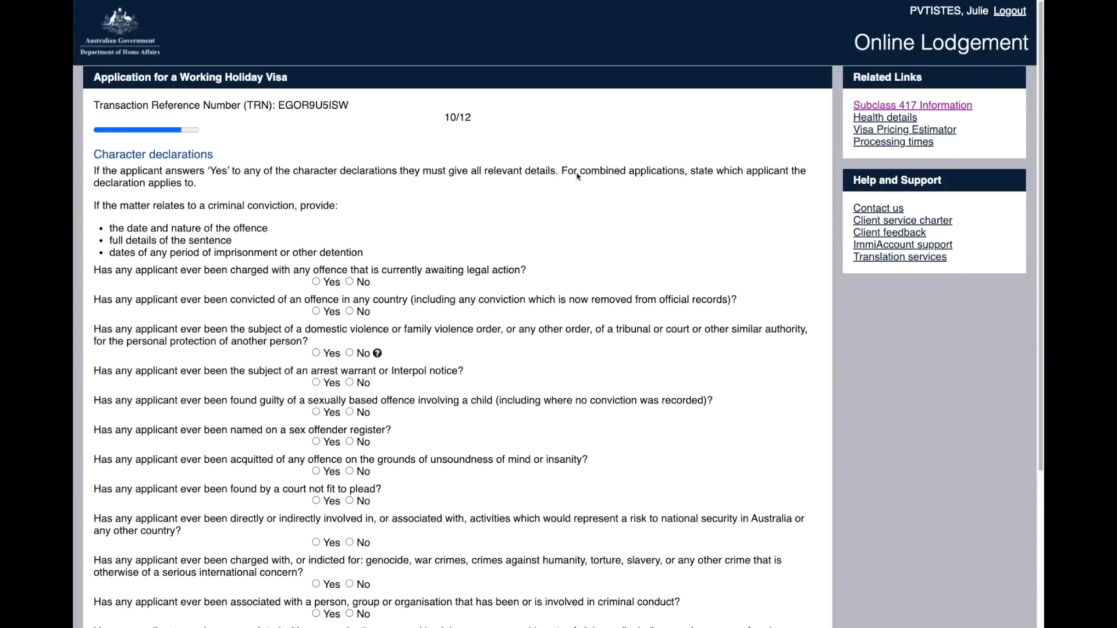
Step: Start an offence details entry for the awaiting-legal-action question, then cancel it
left_click(316, 283)
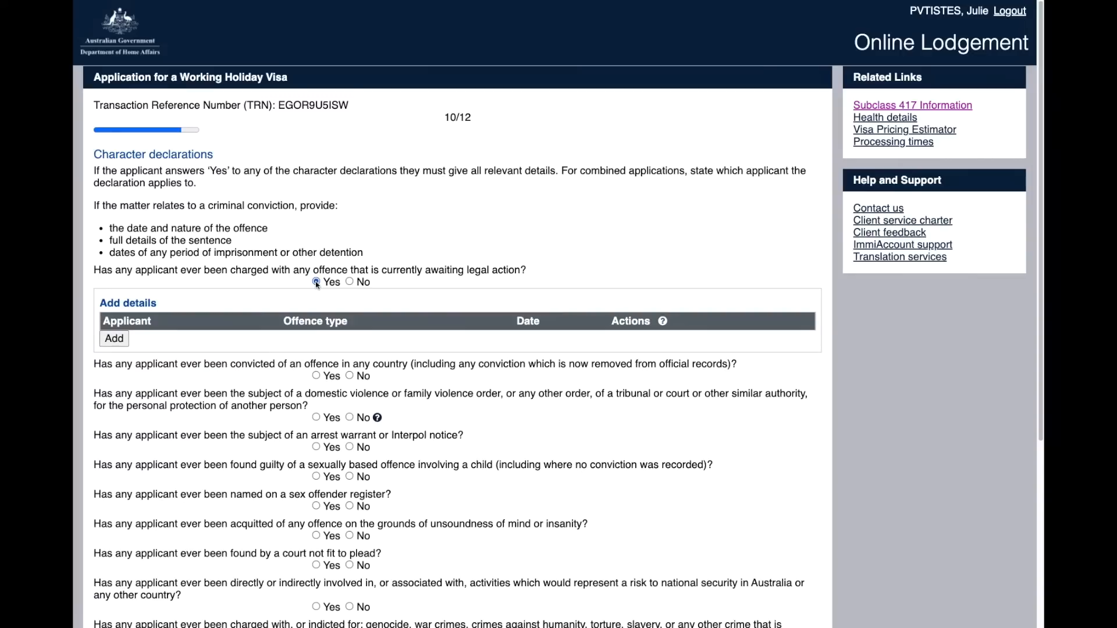
left_click(115, 339)
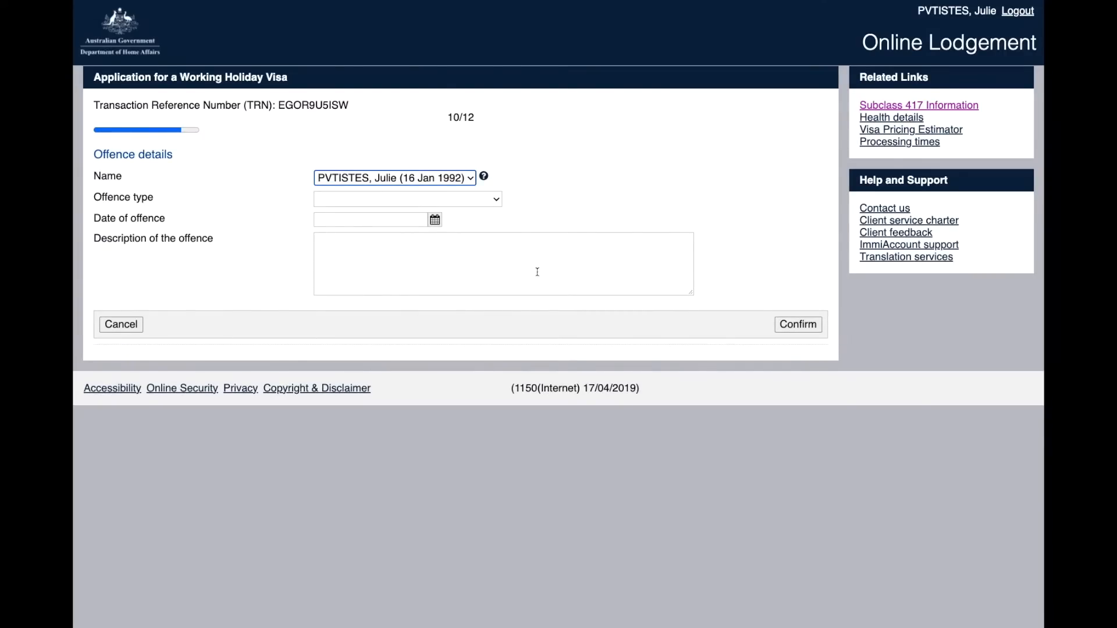
left_click(494, 198)
left_click(417, 275)
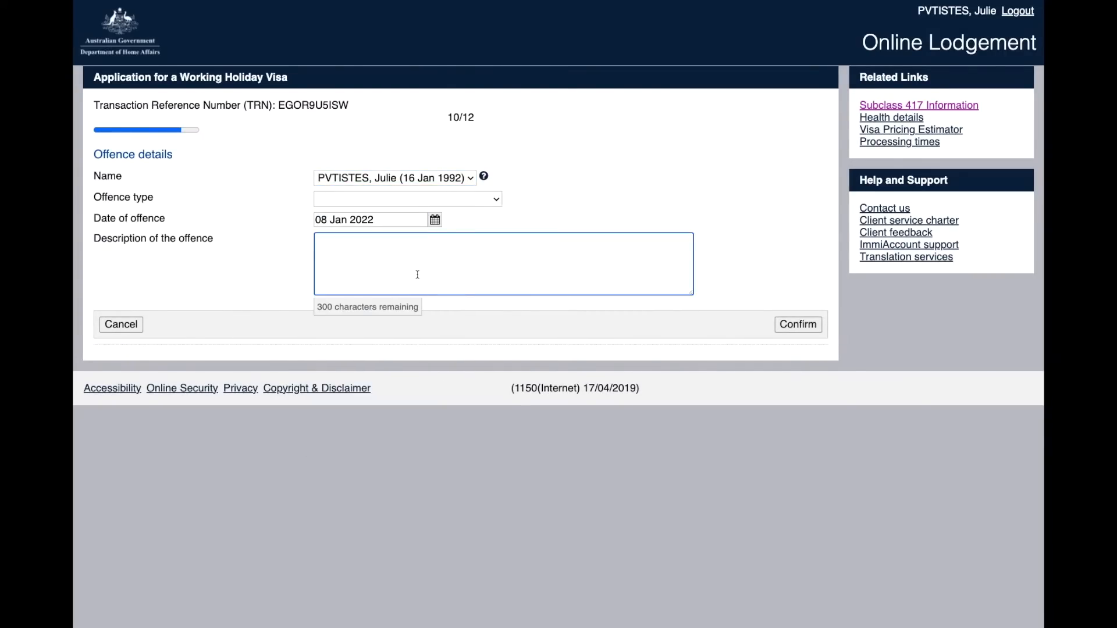
left_click(133, 324)
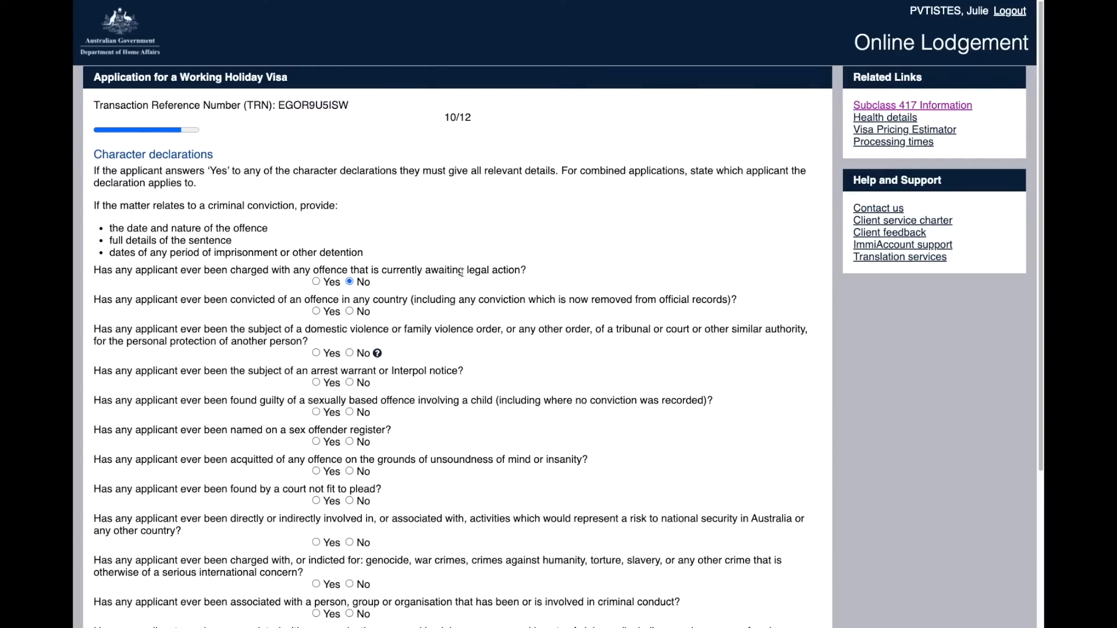
Step: Answer No to the convictions, protection order, warrant, sex offence, unsoundness-of-mind, fitness-to-plead and national security questions
left_click(349, 311)
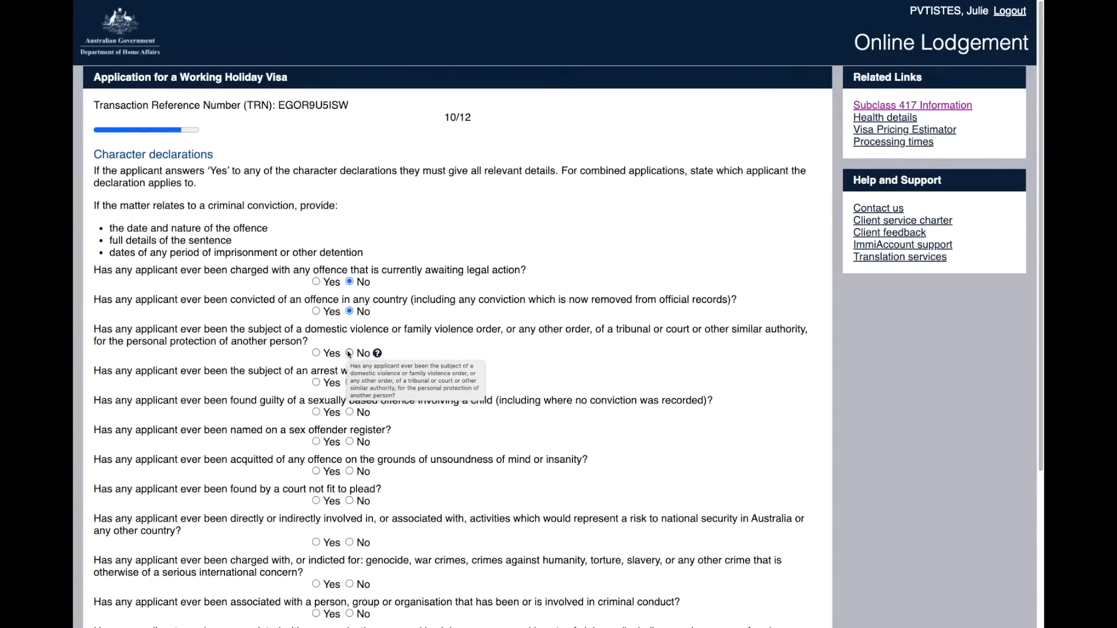
left_click(349, 353)
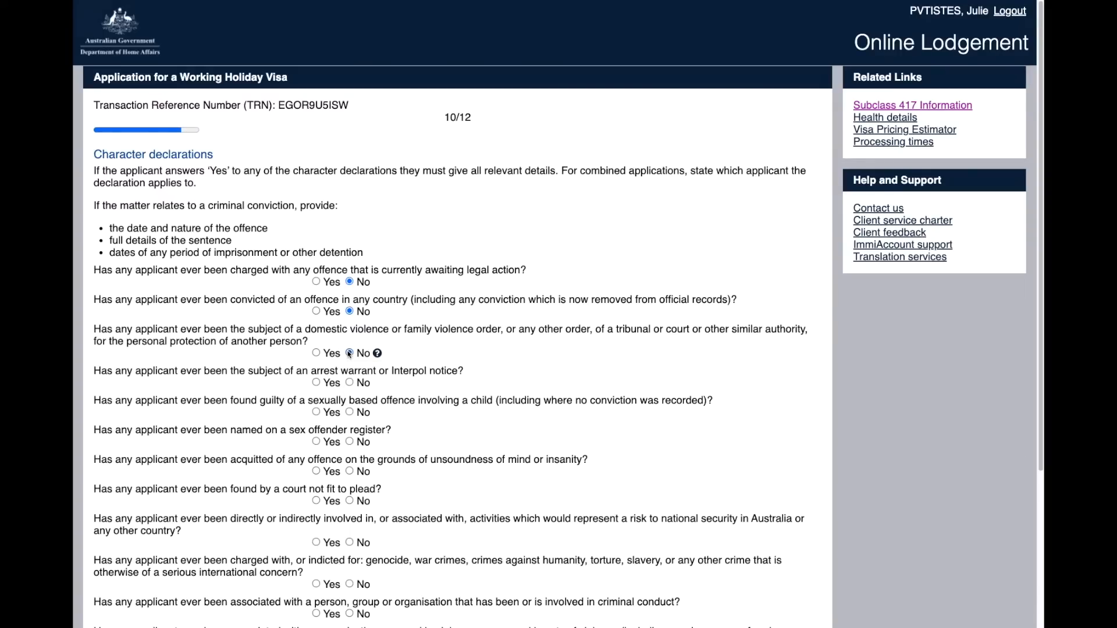
left_click(350, 383)
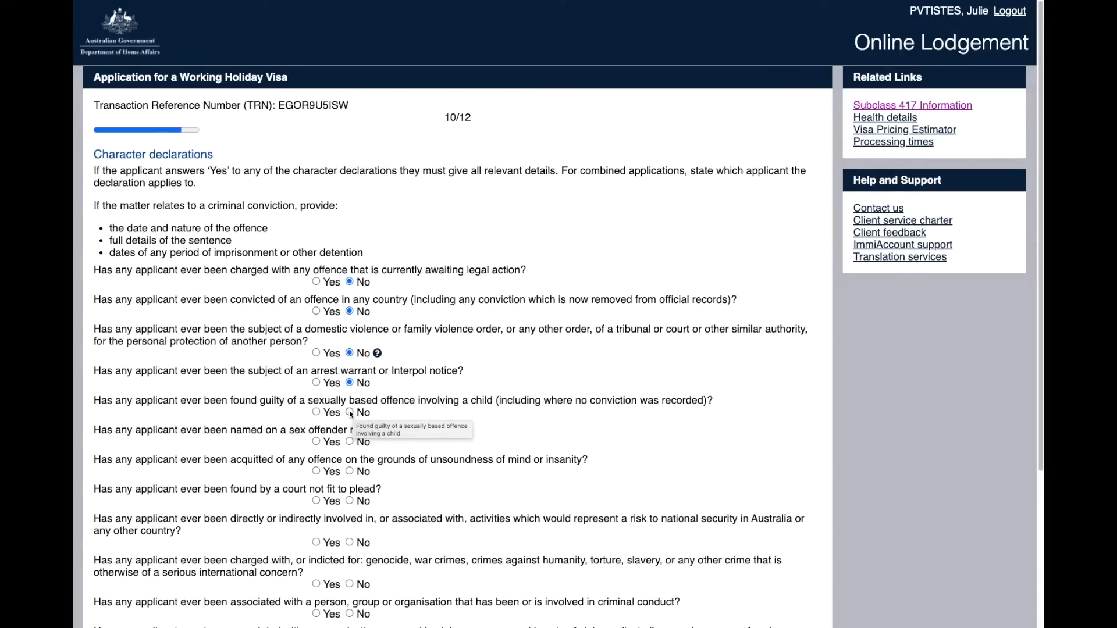
left_click(349, 411)
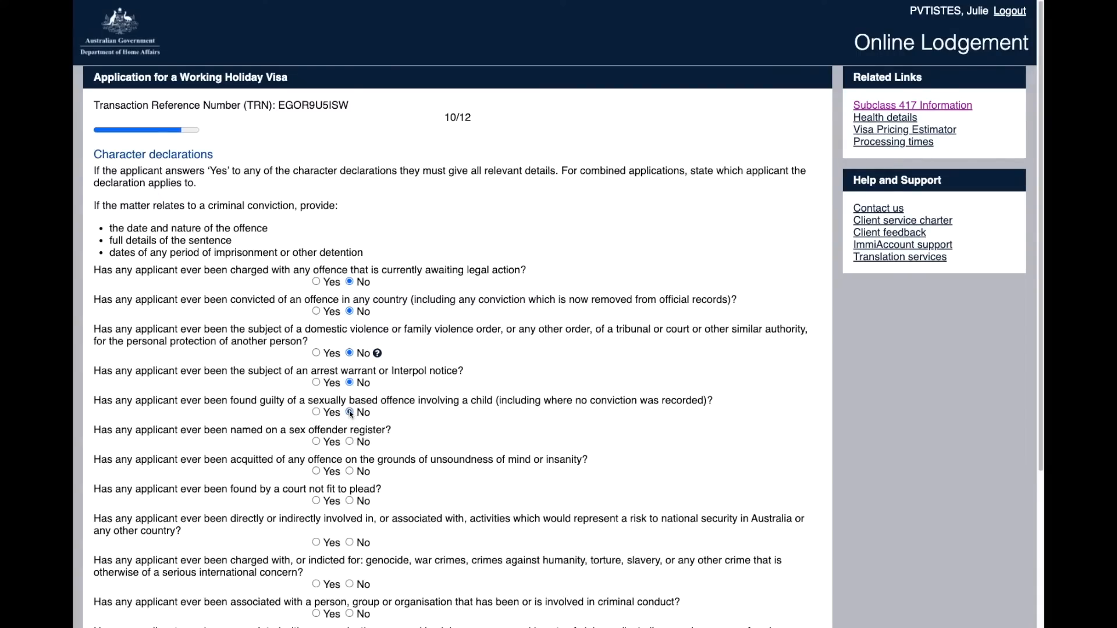
left_click(350, 443)
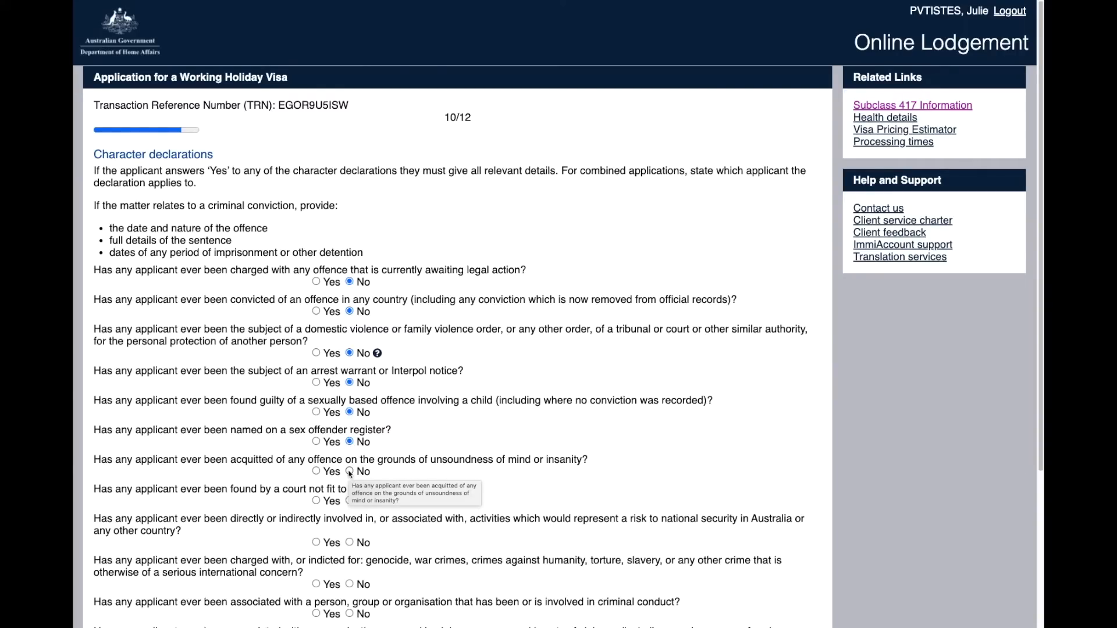
left_click(350, 471)
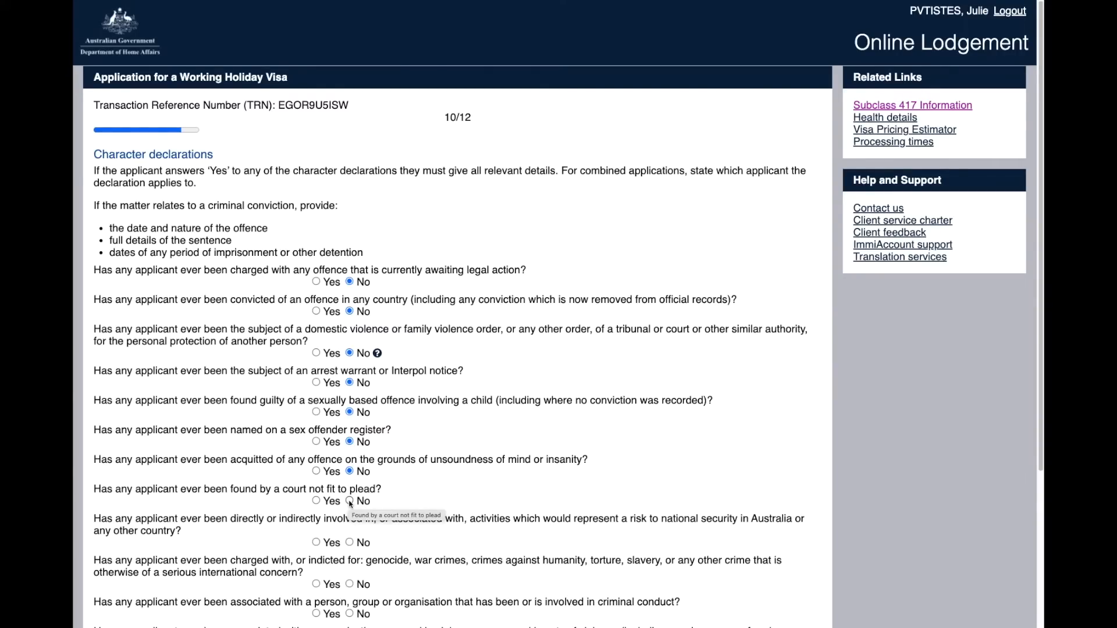
left_click(350, 501)
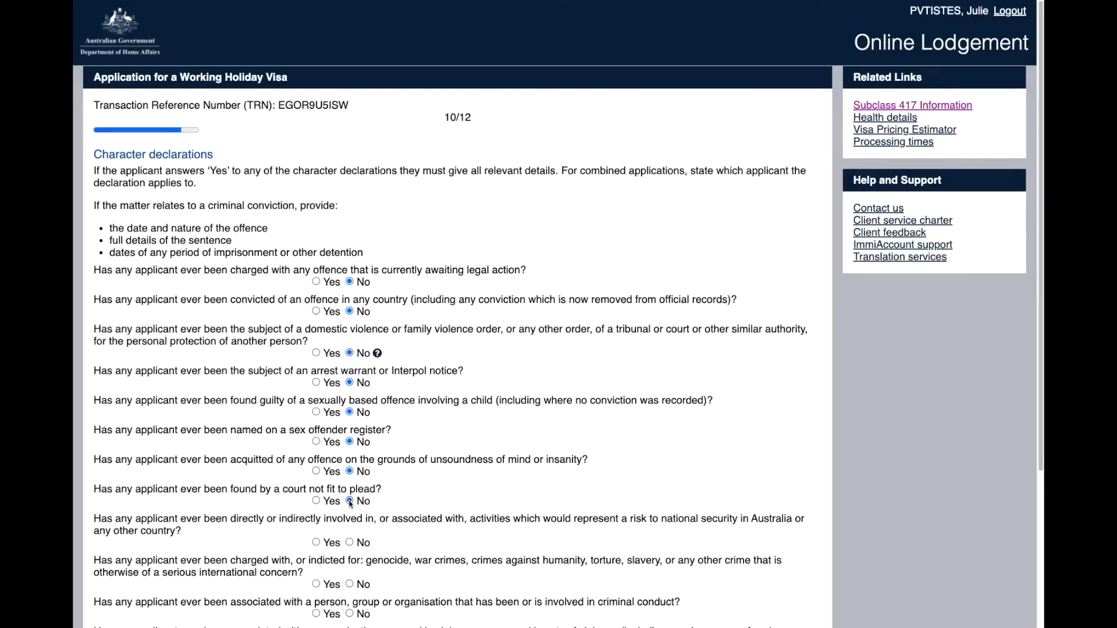
left_click(349, 543)
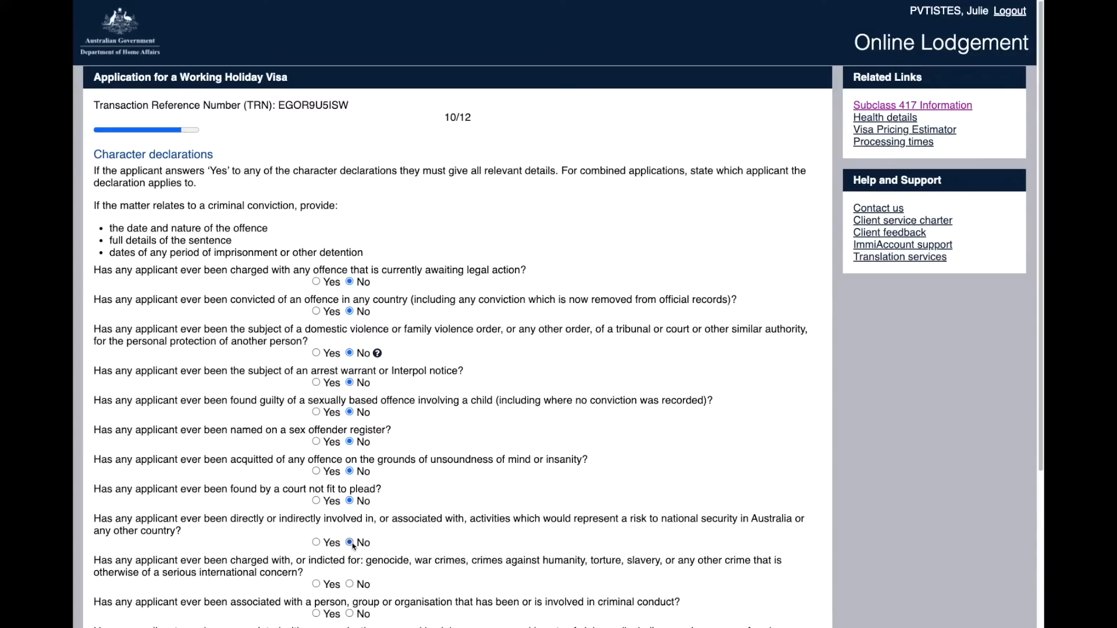
Step: Answer No to the war crimes through outstanding debts questions, then continue to Working holiday declarations
left_click(350, 584)
scroll(1016, 411, "down", 5)
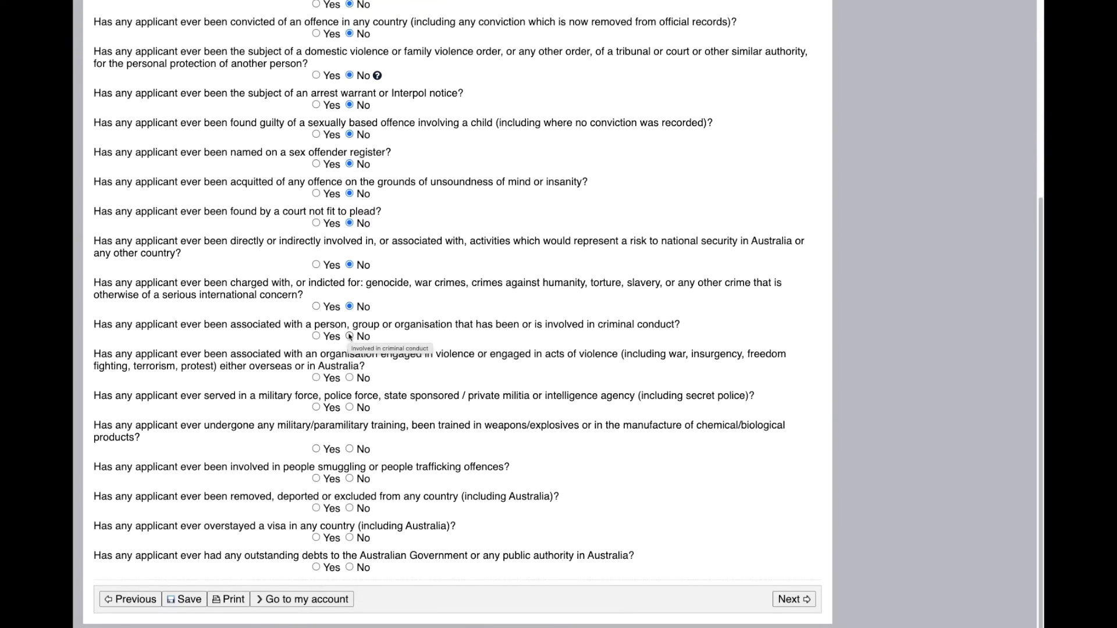
left_click(349, 336)
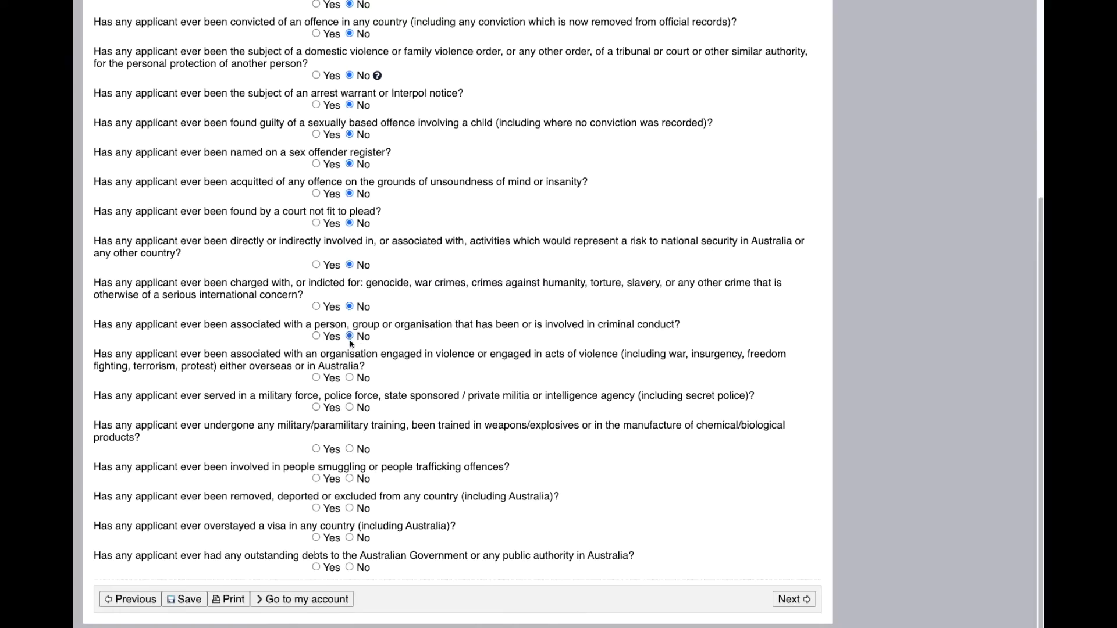
left_click(350, 378)
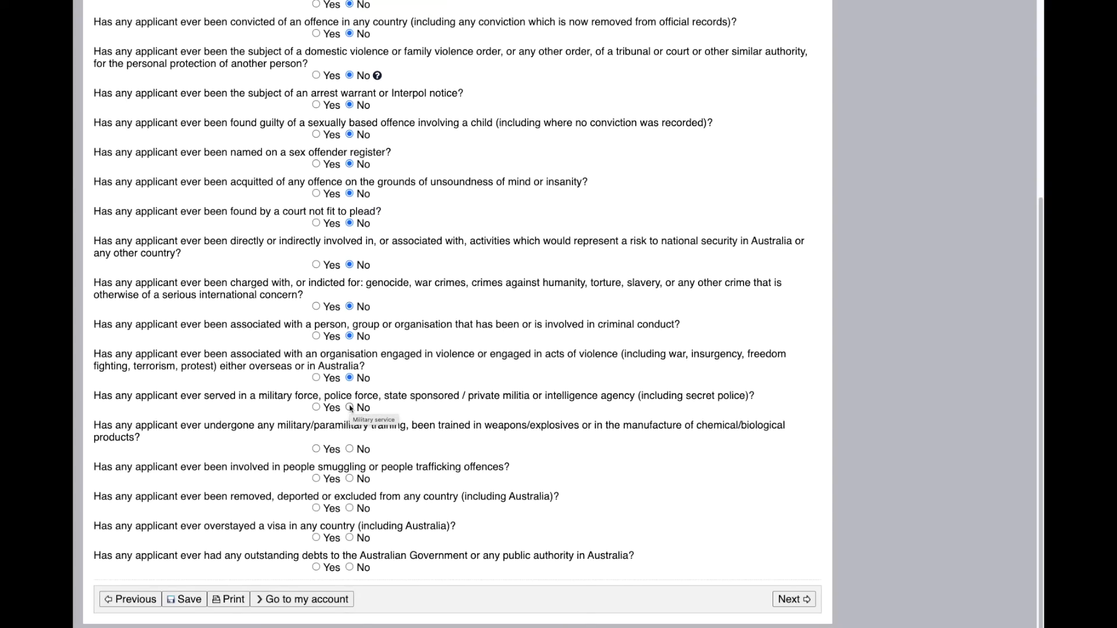
left_click(349, 408)
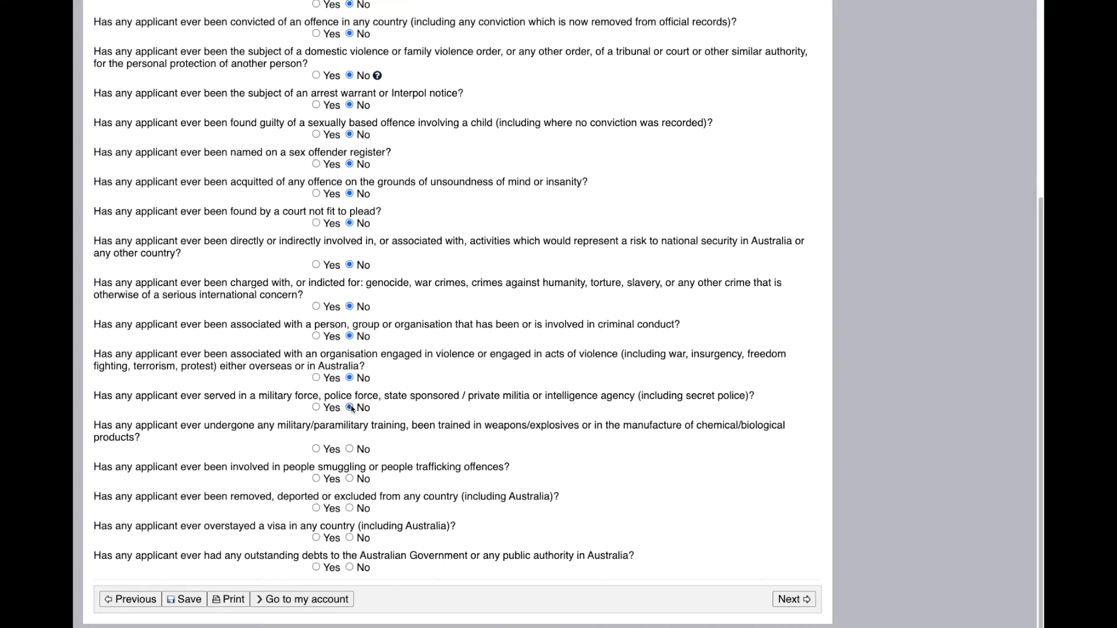
left_click(350, 449)
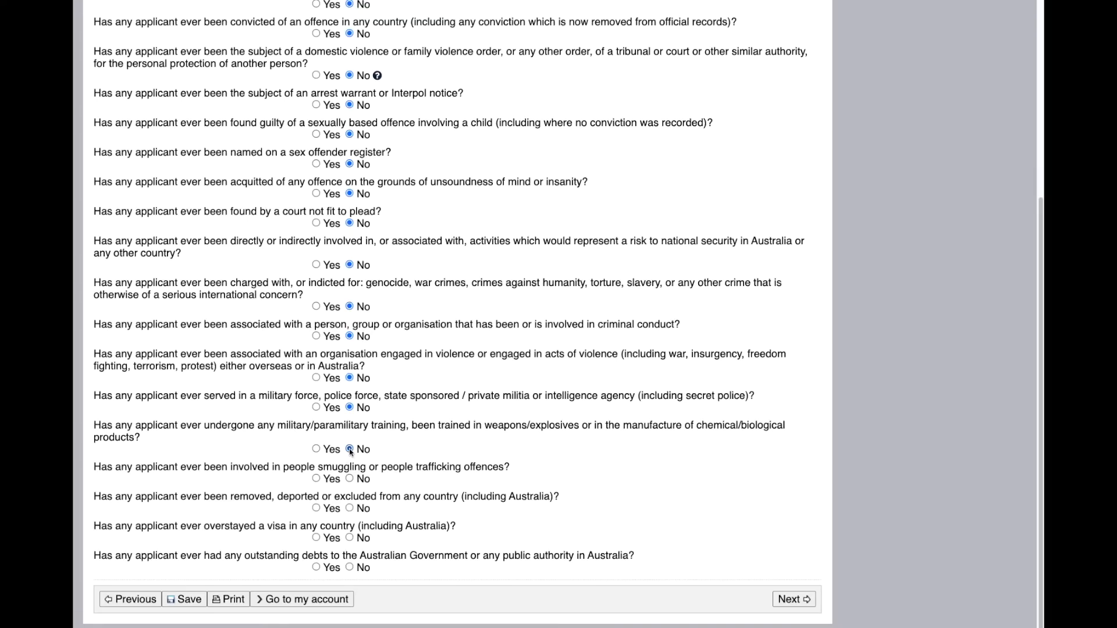
left_click(350, 479)
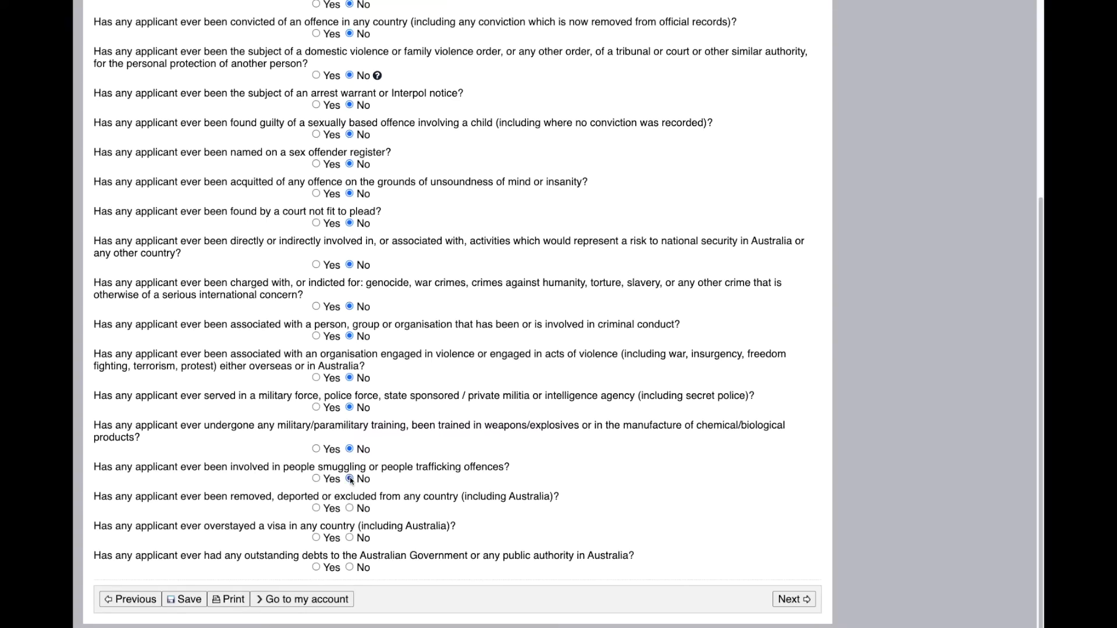
left_click(350, 509)
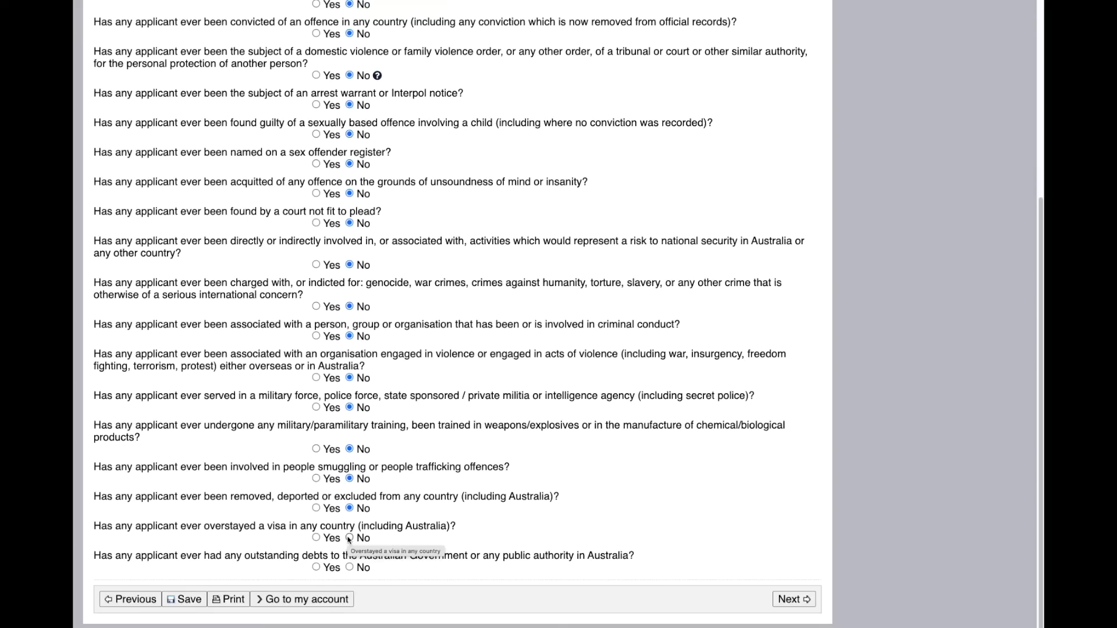
left_click(349, 538)
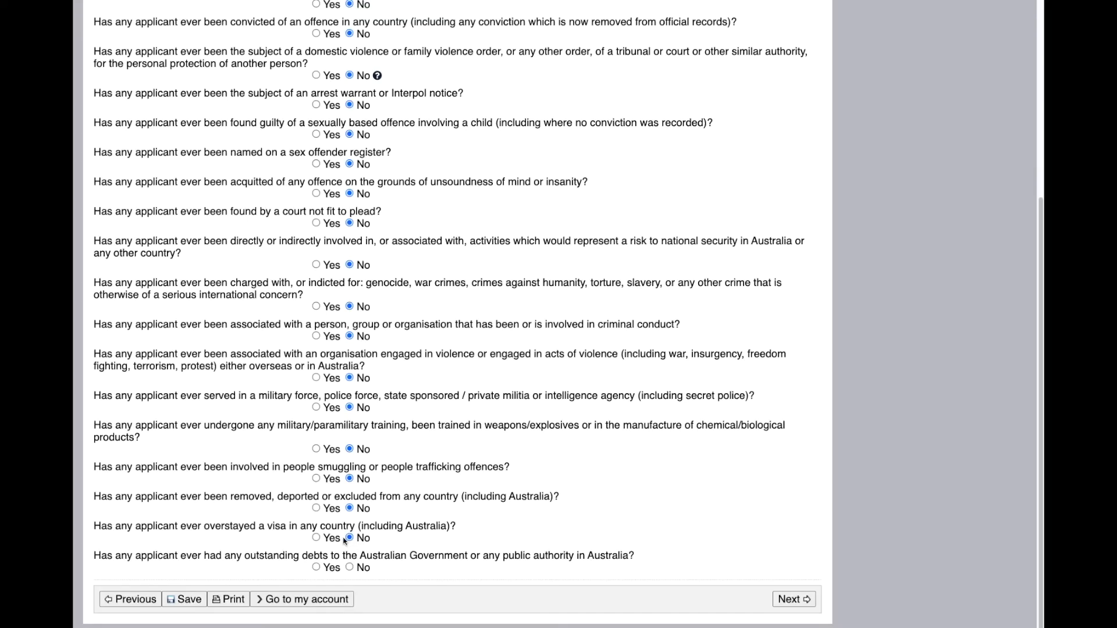
left_click(349, 567)
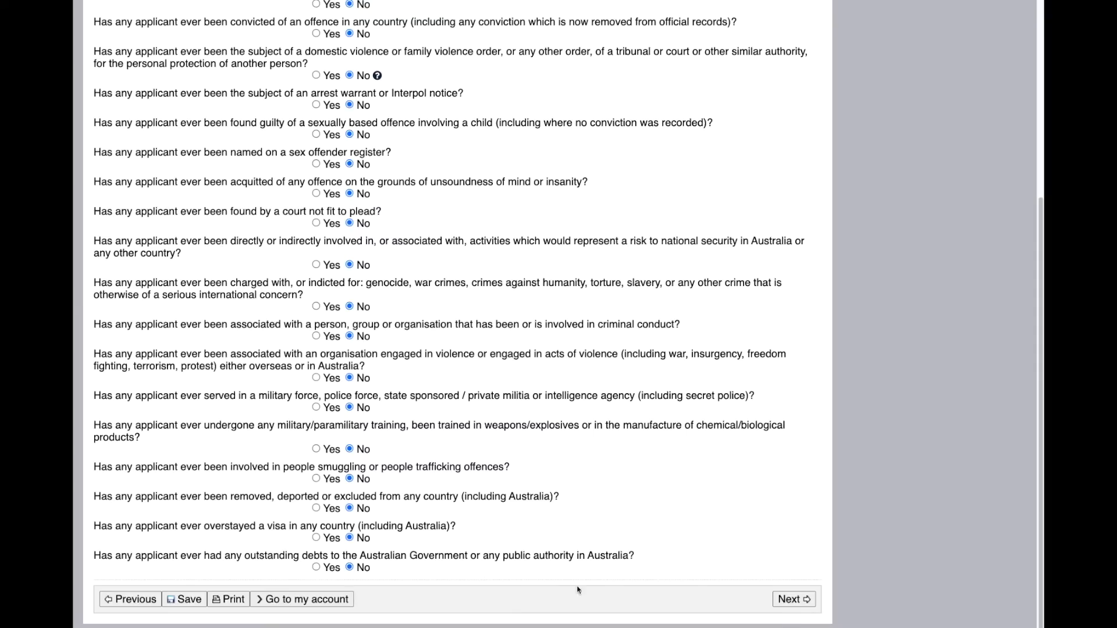
left_click(794, 600)
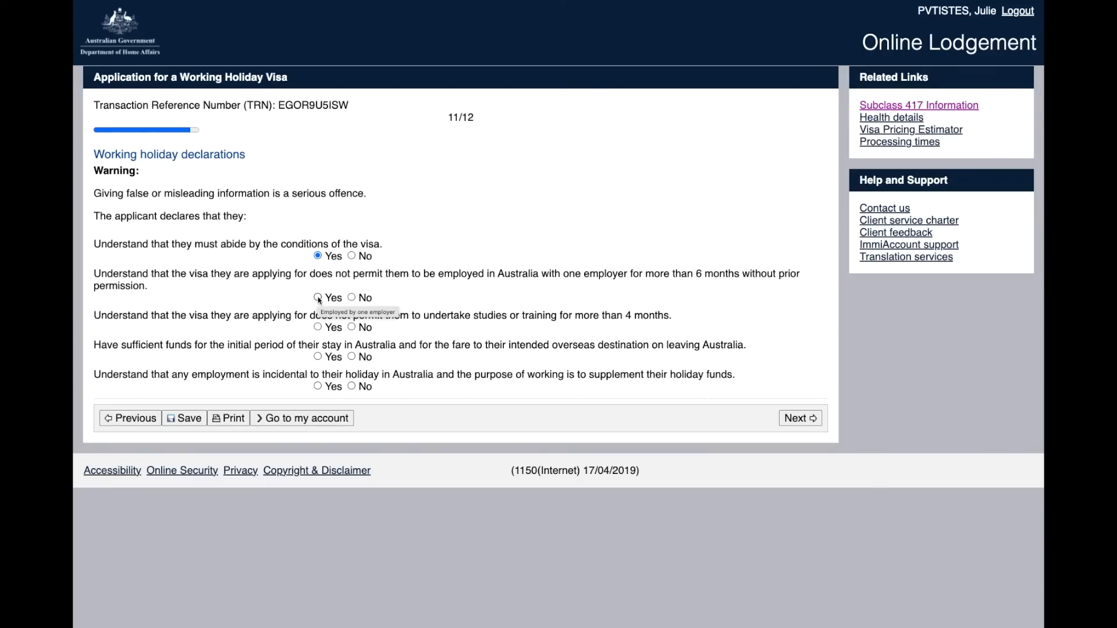
Step: Answer Yes to the employer limit, study limit, sufficient funds and incidental-work declarations, then continue
left_click(318, 298)
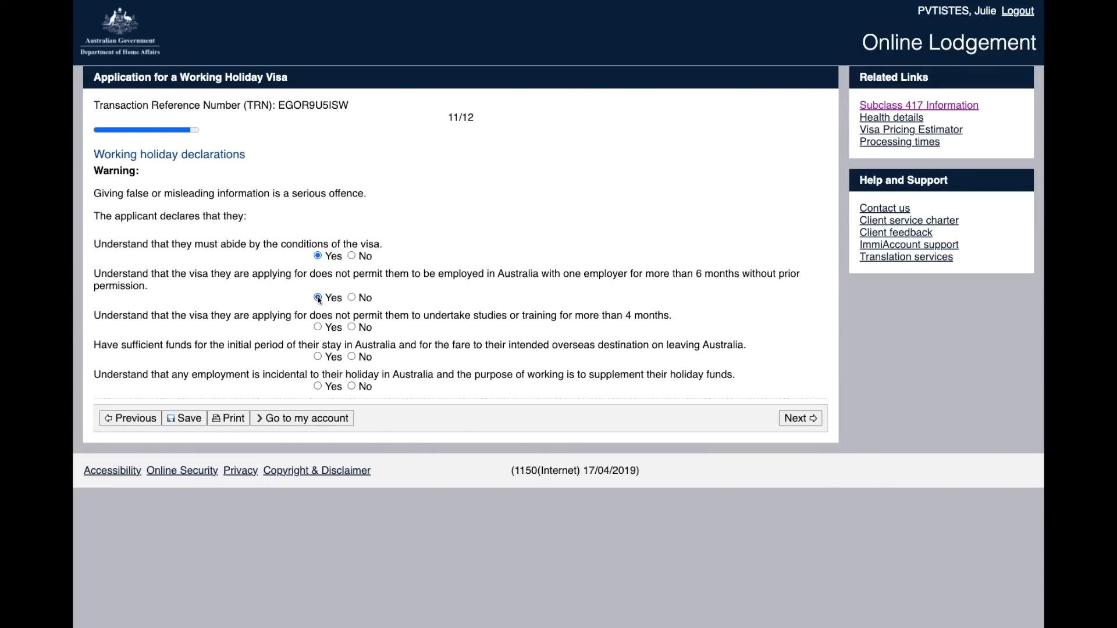
left_click(318, 328)
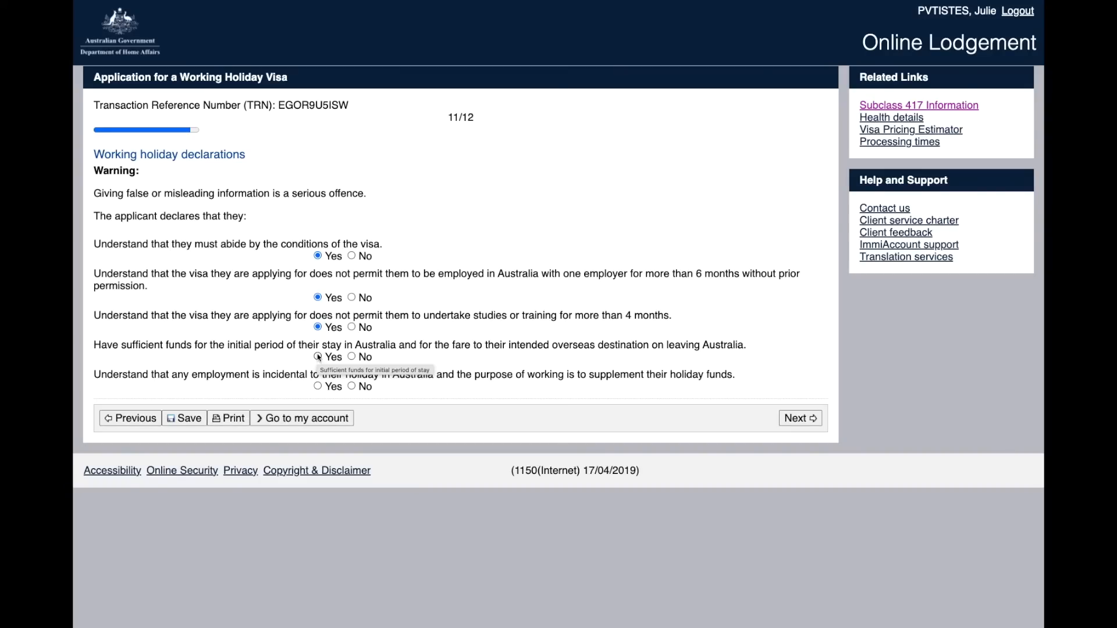
left_click(317, 357)
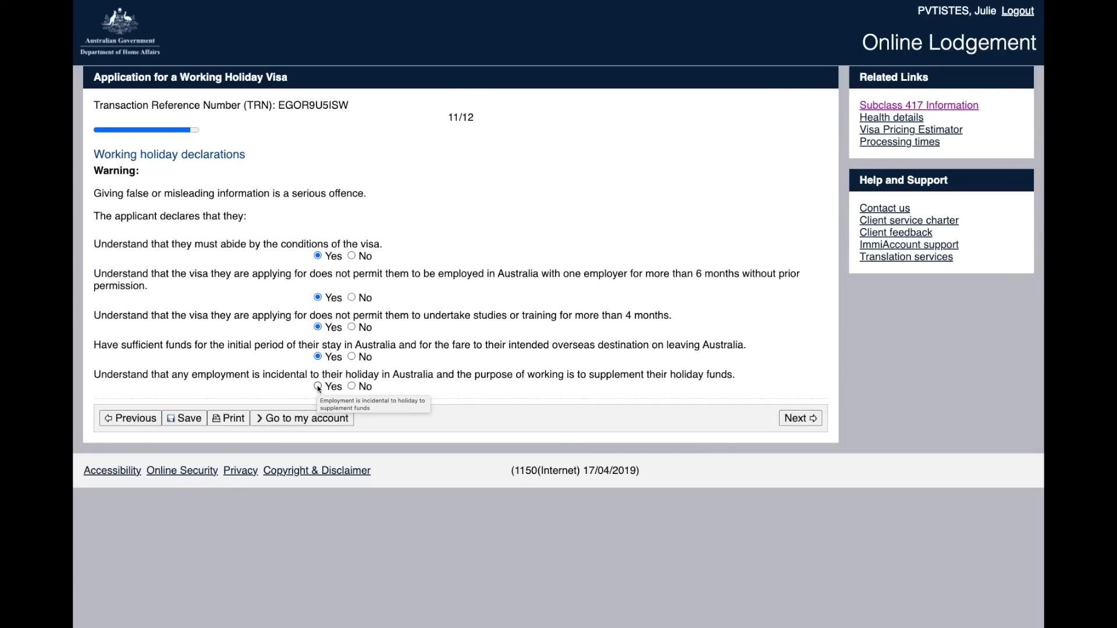
left_click(318, 387)
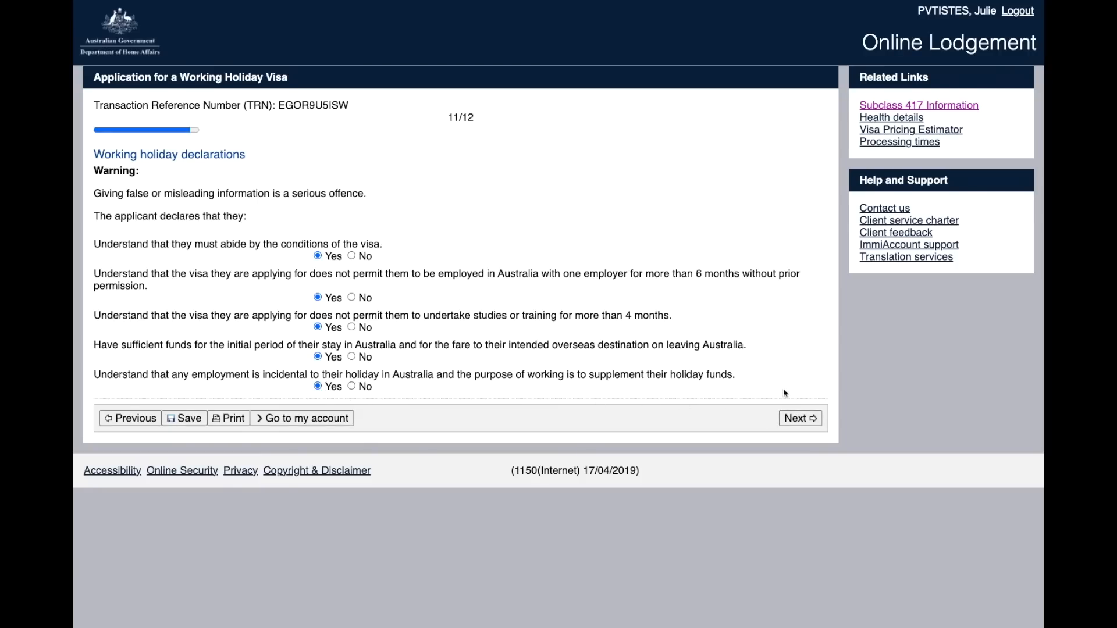
left_click(797, 418)
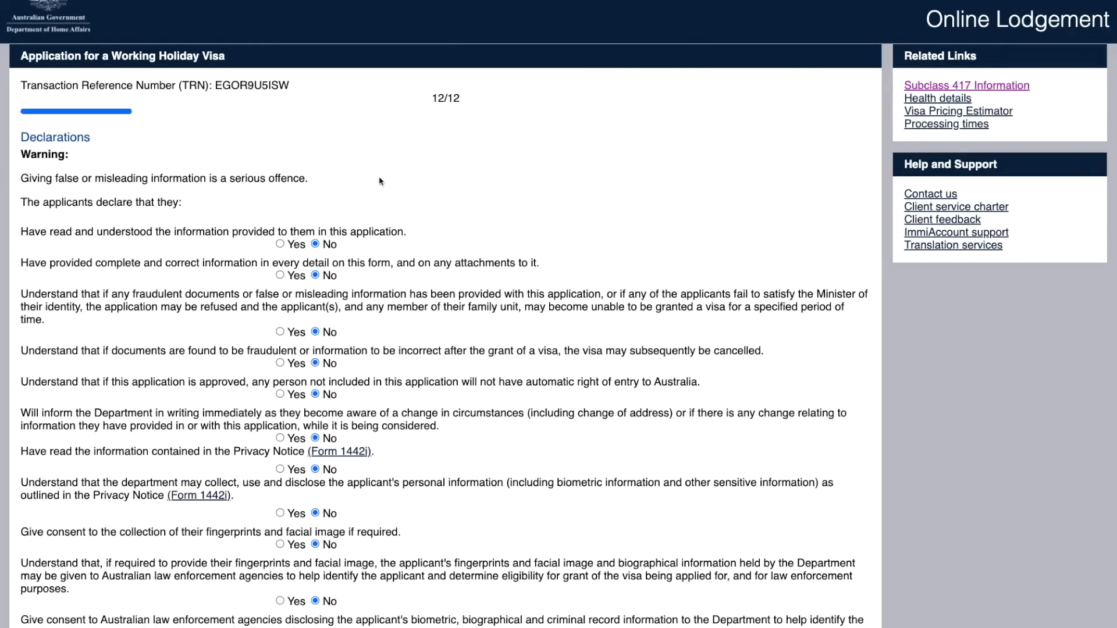
Step: Answer Yes to the application, fraud, cancellation, entry, changes, Privacy Notice and fingerprint/facial image declarations
left_click(281, 245)
left_click(280, 332)
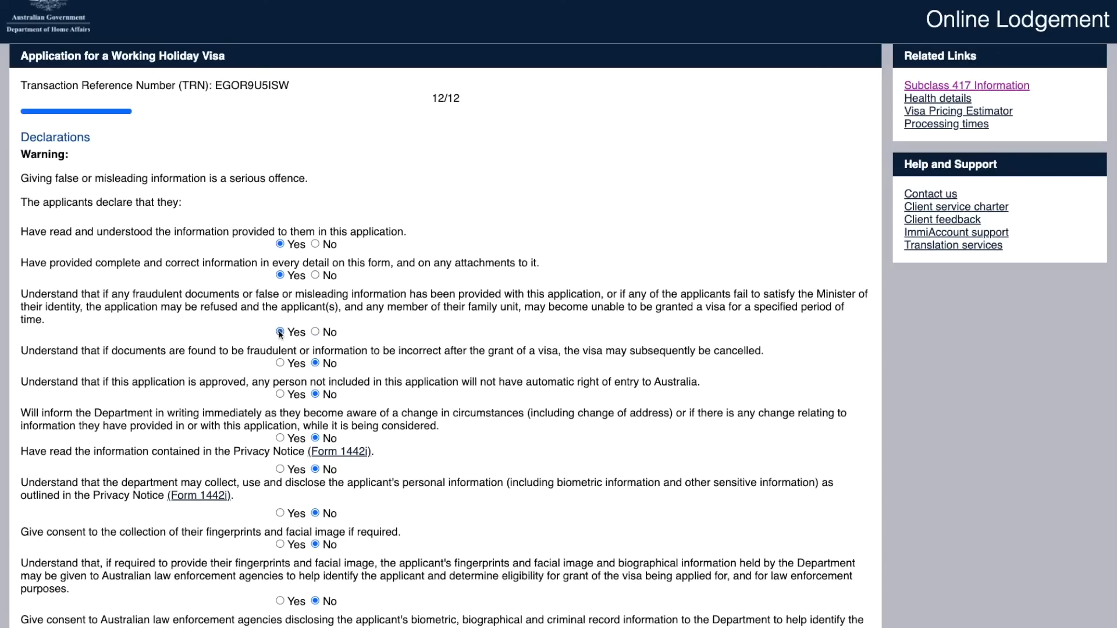
left_click(281, 363)
left_click(279, 394)
left_click(280, 439)
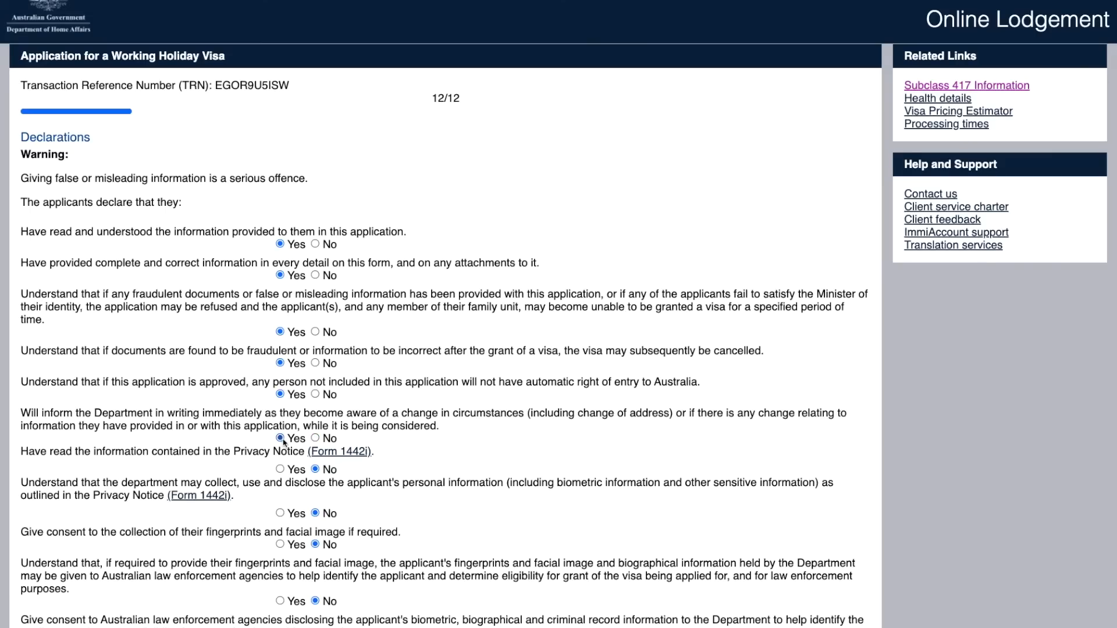
left_click(280, 469)
left_click(280, 545)
Step: Answer Yes to the law enforcement, Migration Act, unlawful non-citizen and Australian values declarations, then proceed to review
scroll(1085, 497, "down", 5)
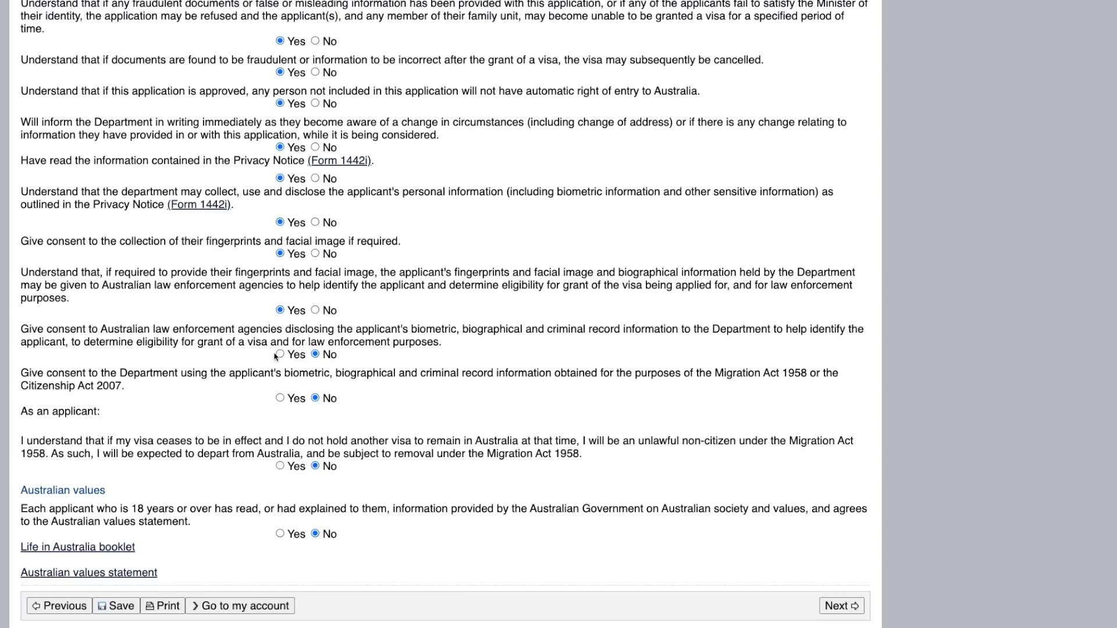
left_click(280, 354)
left_click(280, 399)
left_click(279, 466)
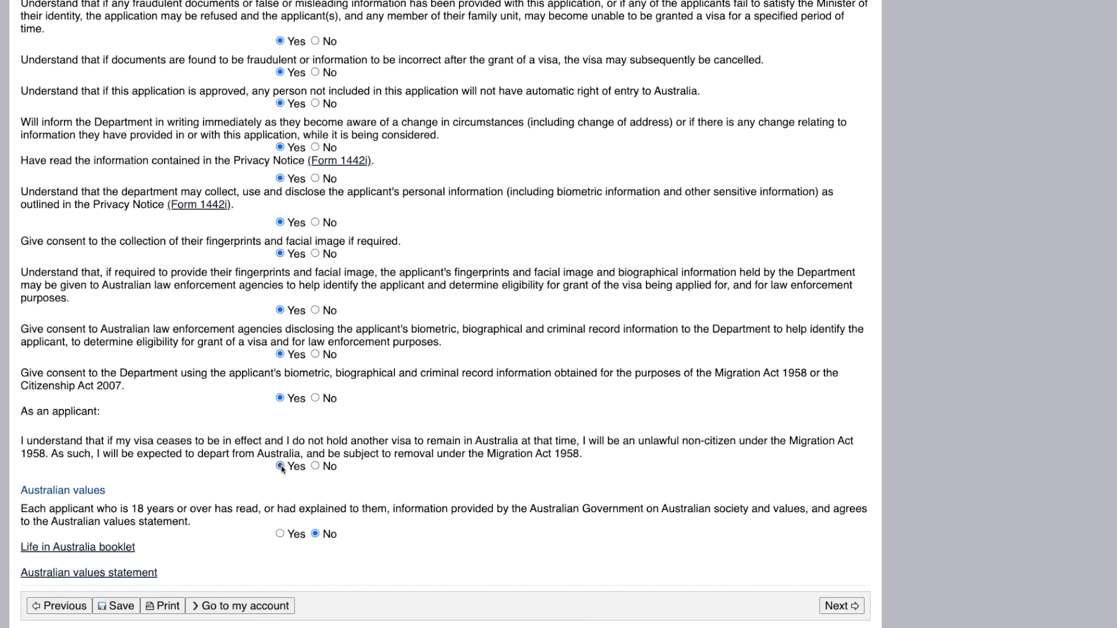
left_click(279, 534)
left_click(838, 606)
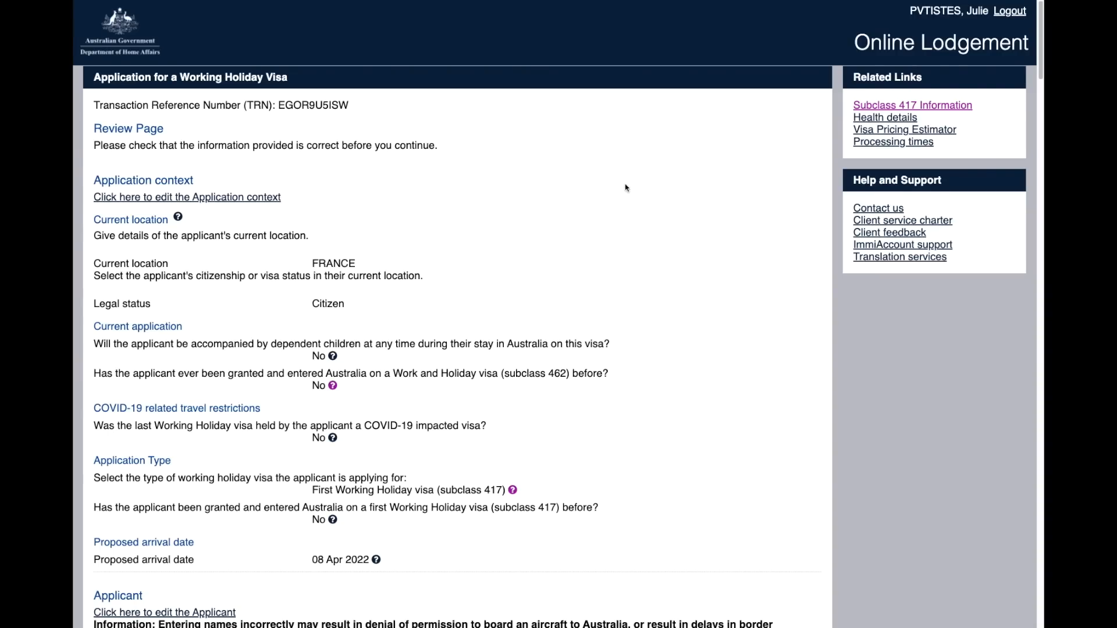
Step: Move from the Review Page on to the Attach documents page
scroll(626, 187, "down", 20)
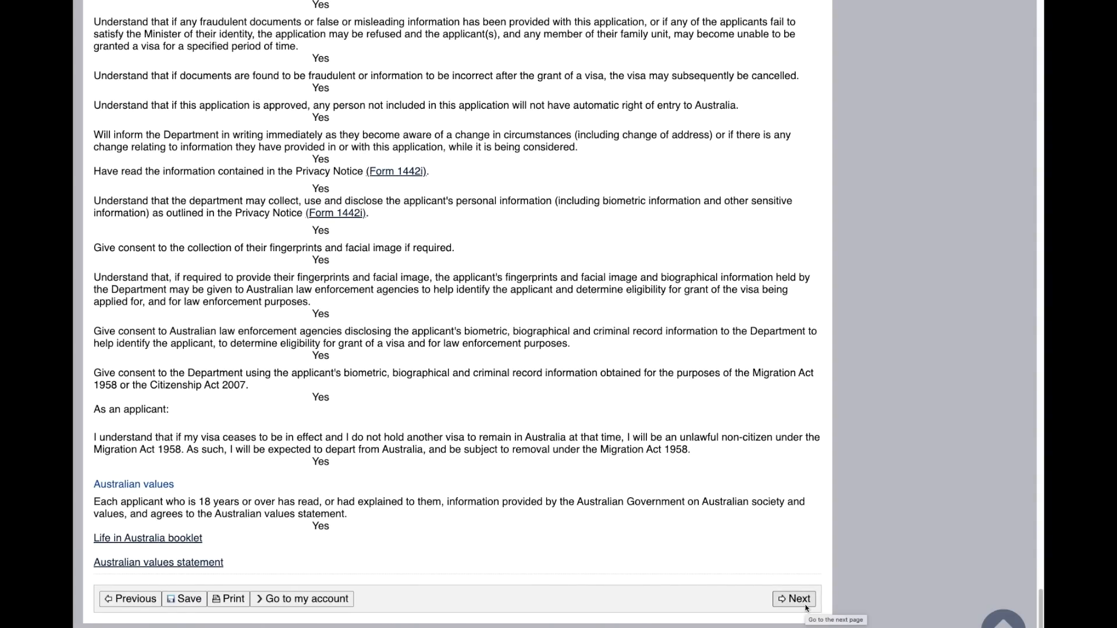
left_click(796, 599)
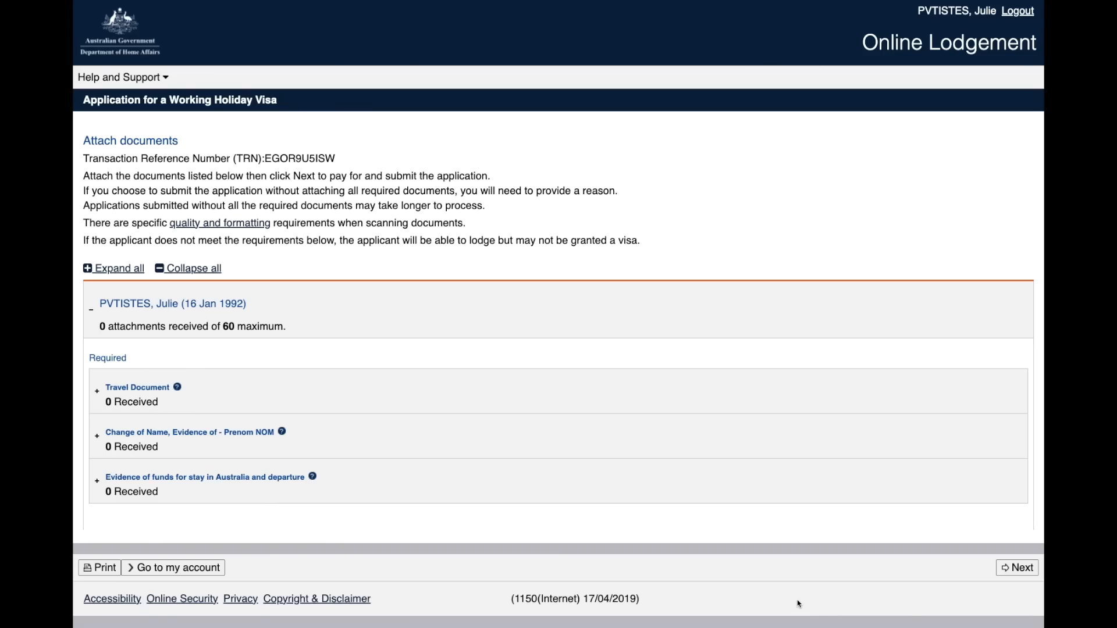